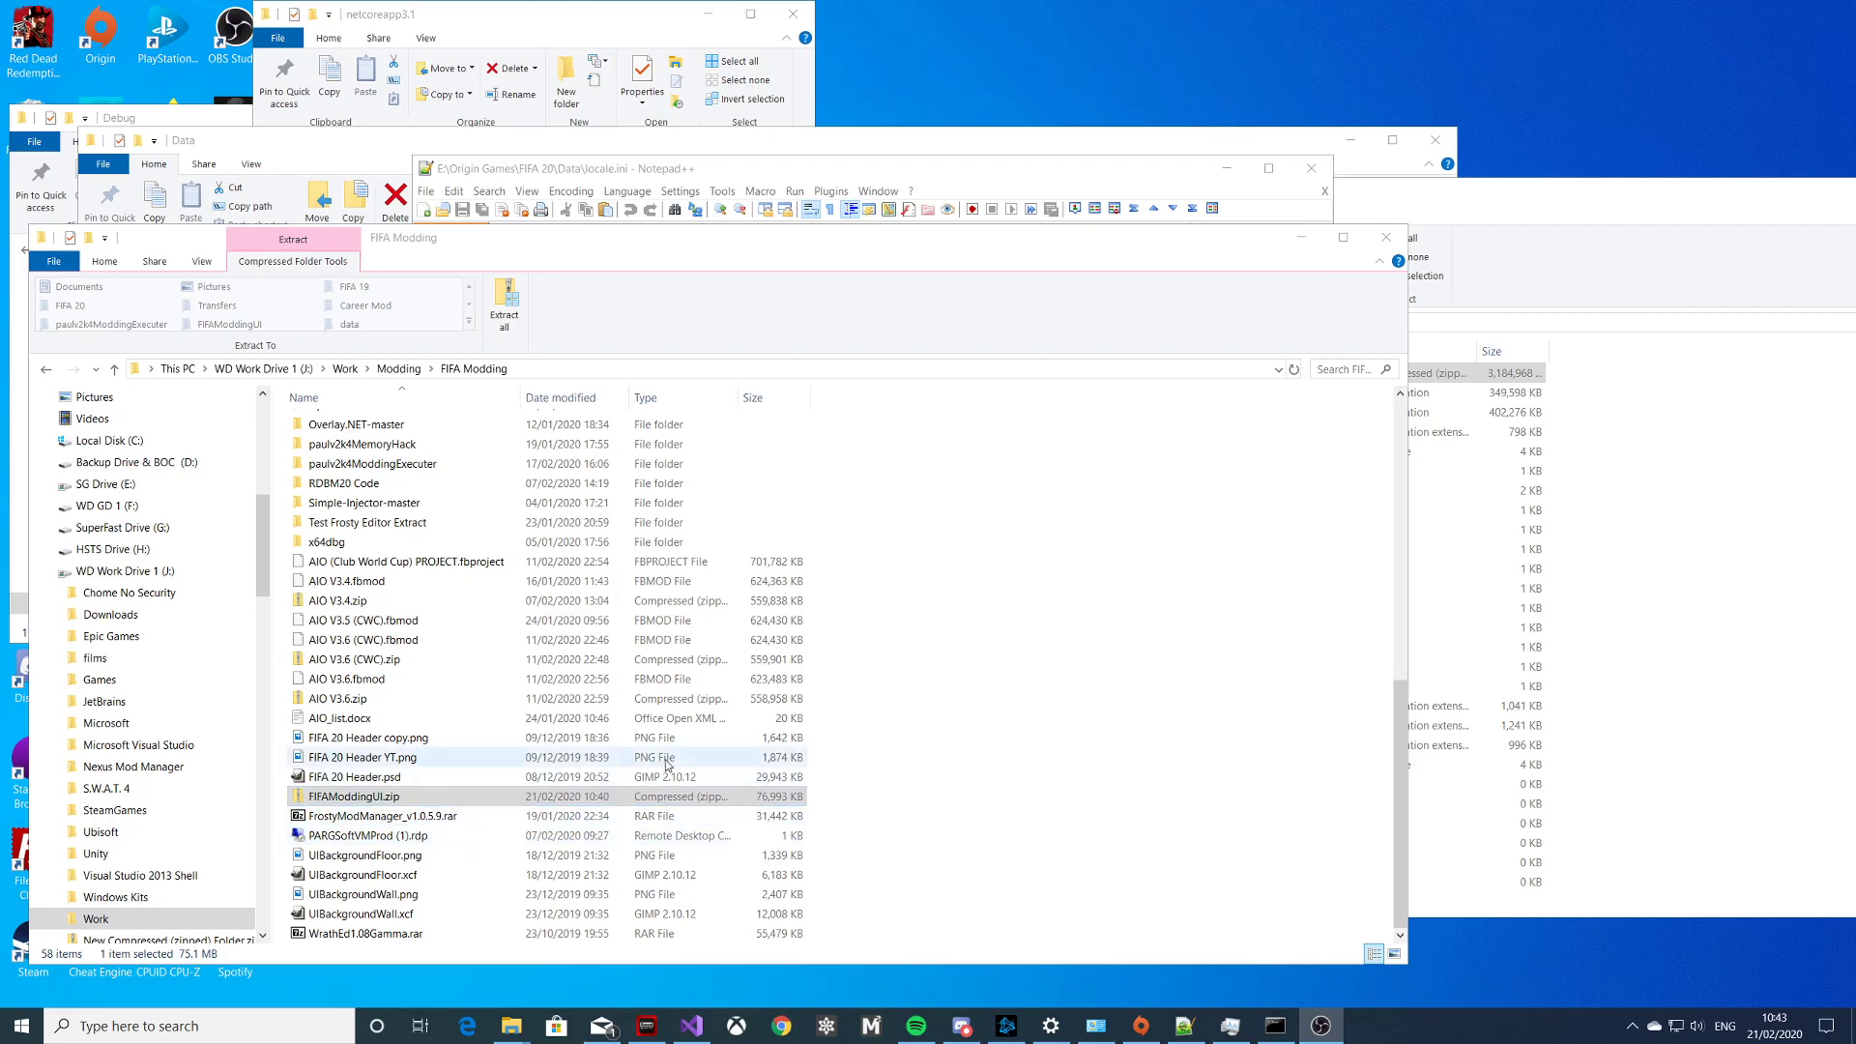
# Extract FIFAModdingUI.zip with 7-Zip into a new zzzzzz folder inside J:\Work\Modding\FIFA Modding
pyautogui.click(345, 800)
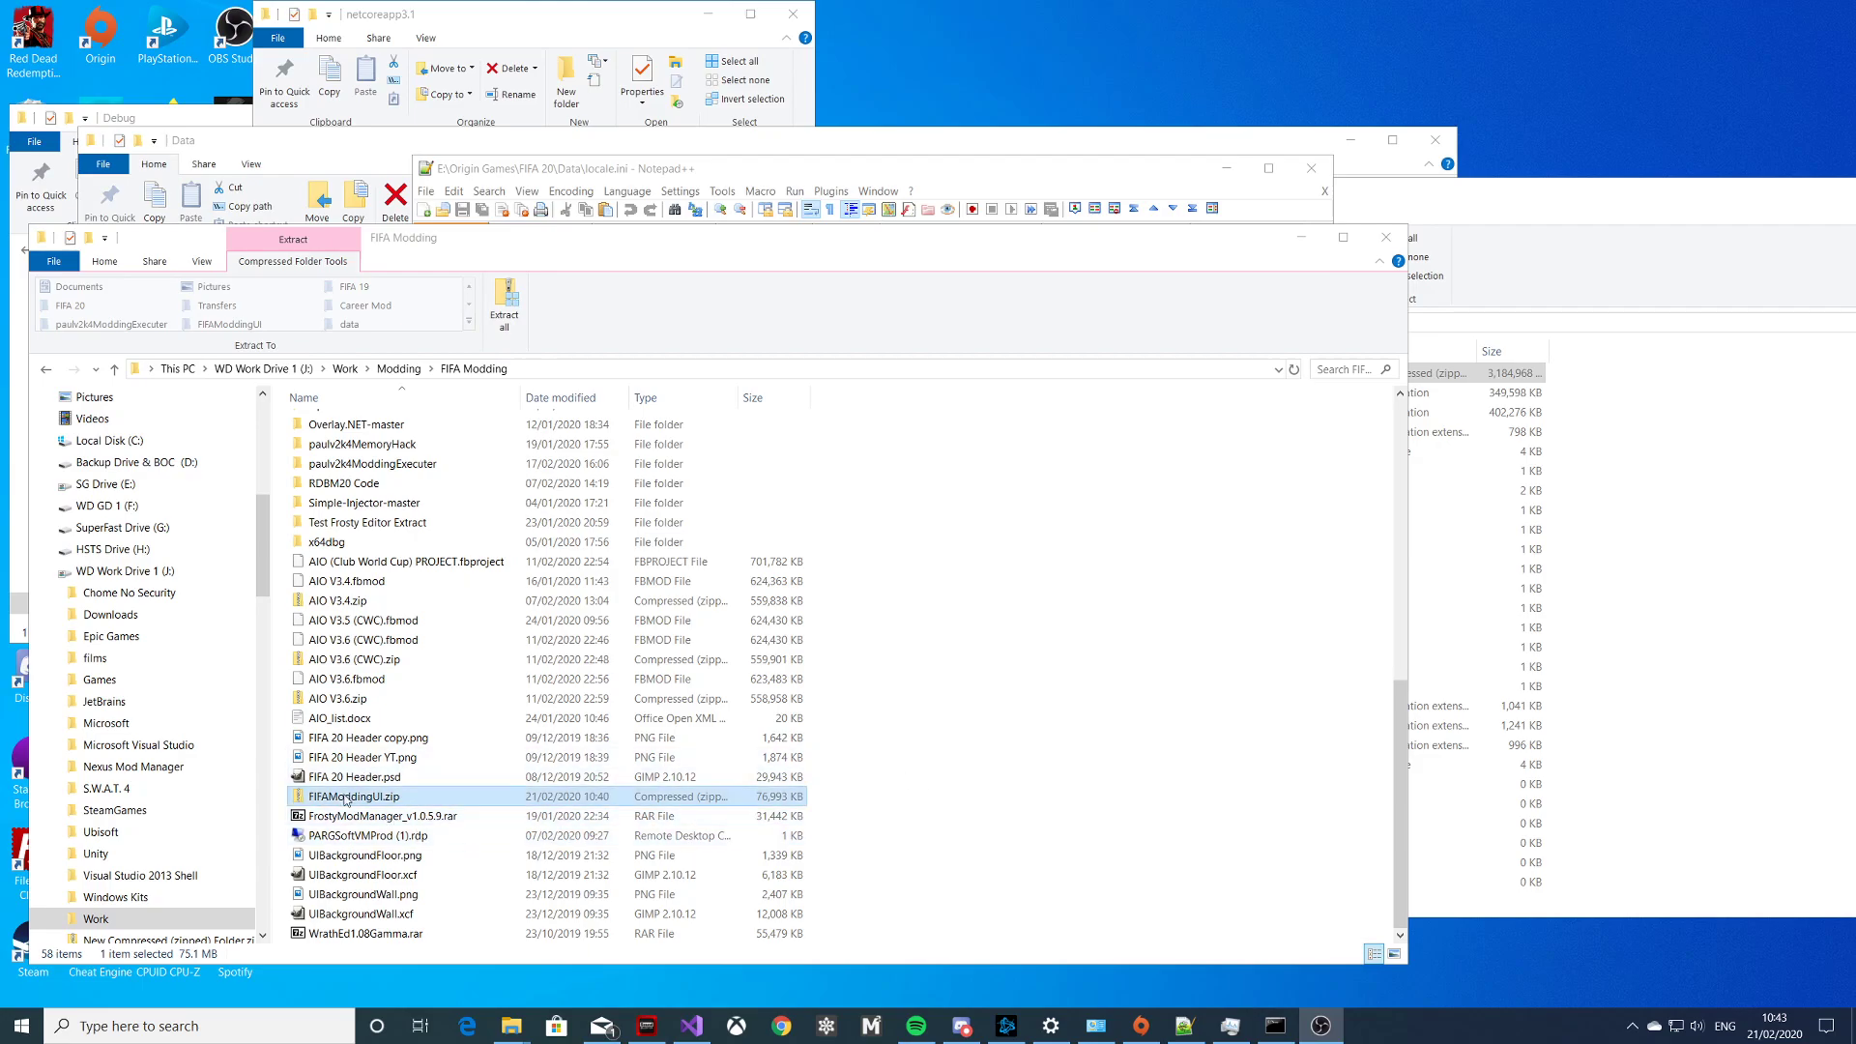
pyautogui.rightClick(376, 806)
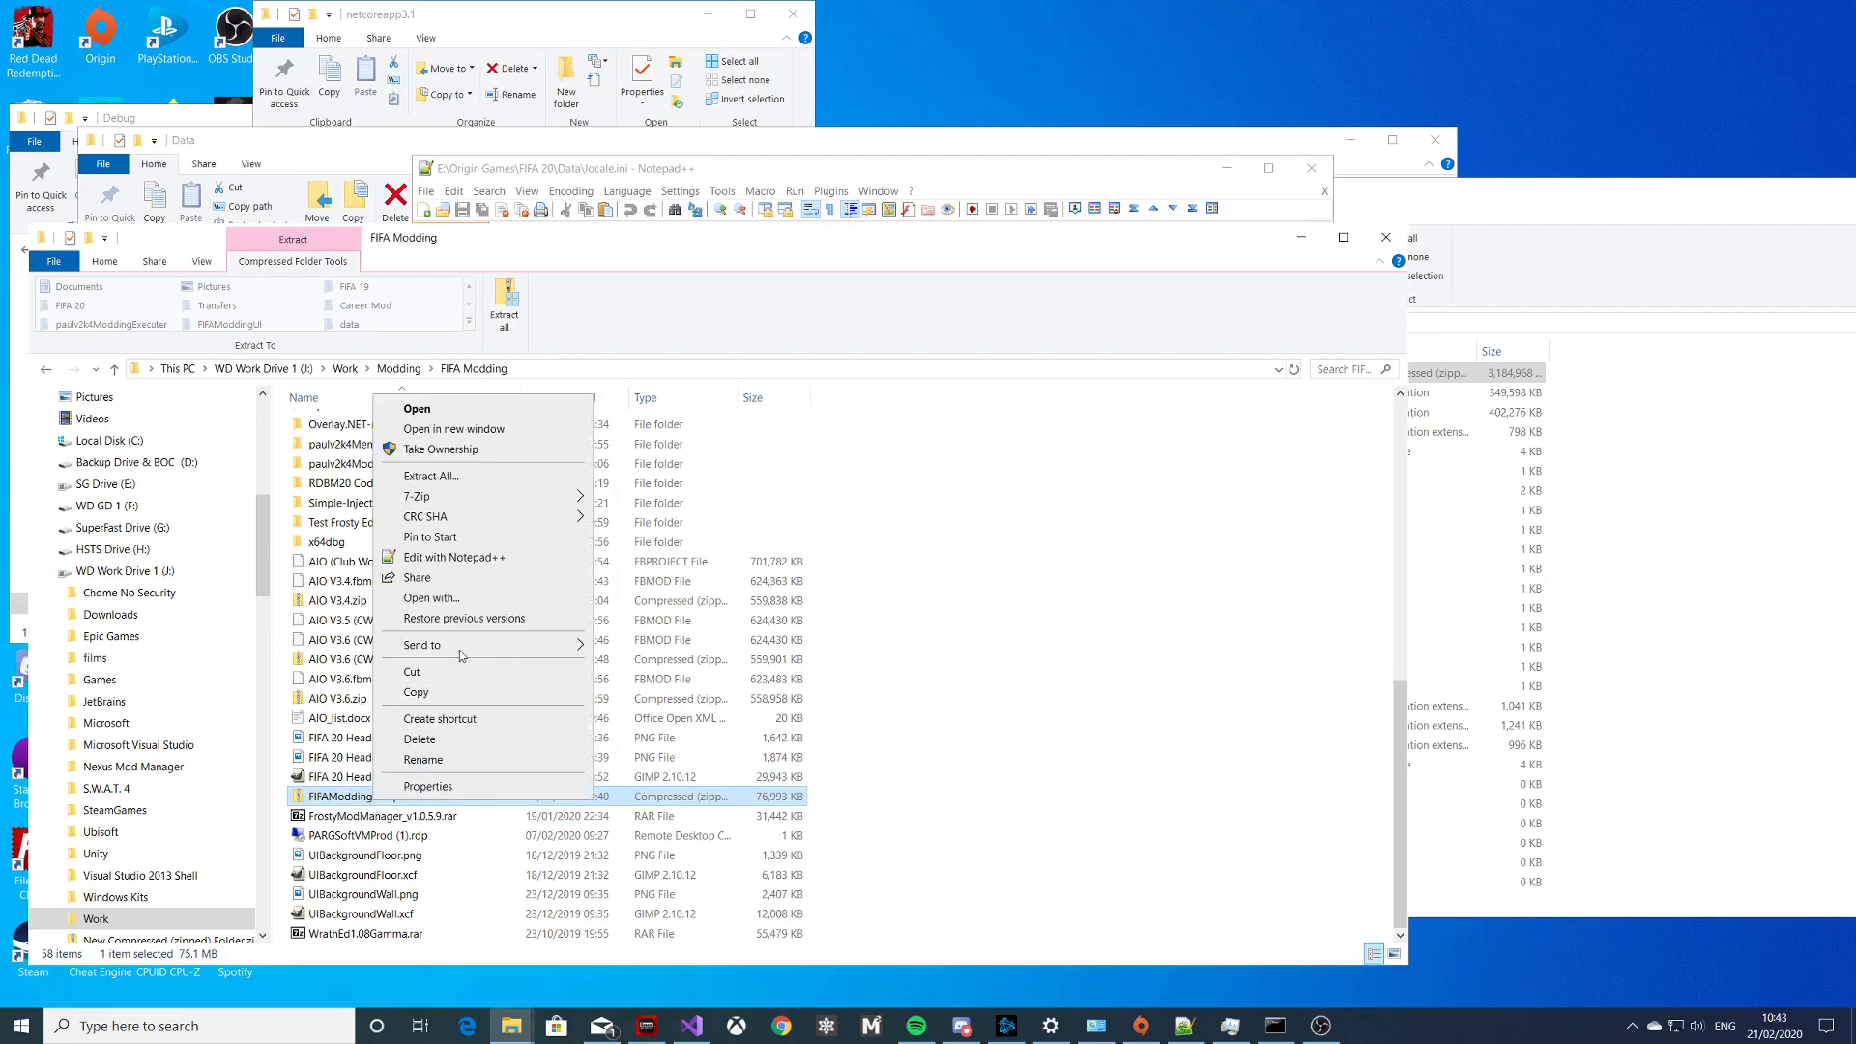
pyautogui.moveTo(474, 496)
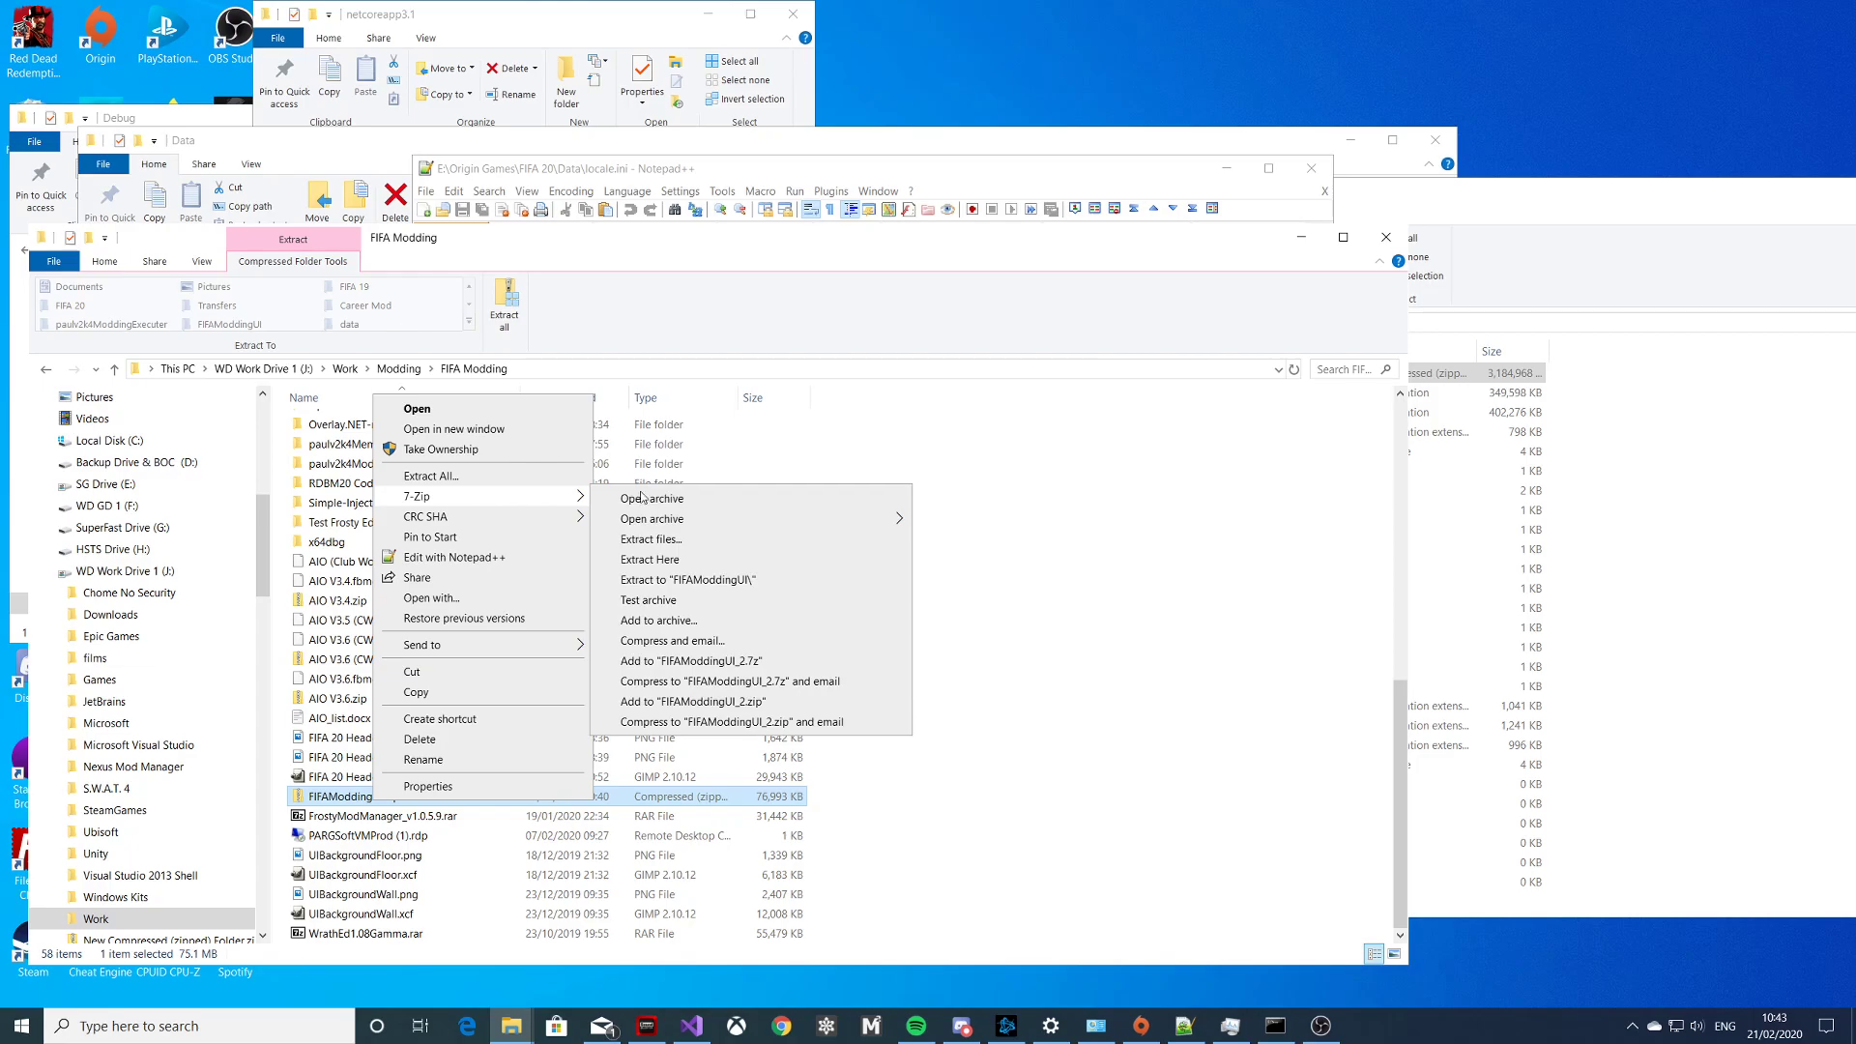
pyautogui.click(717, 538)
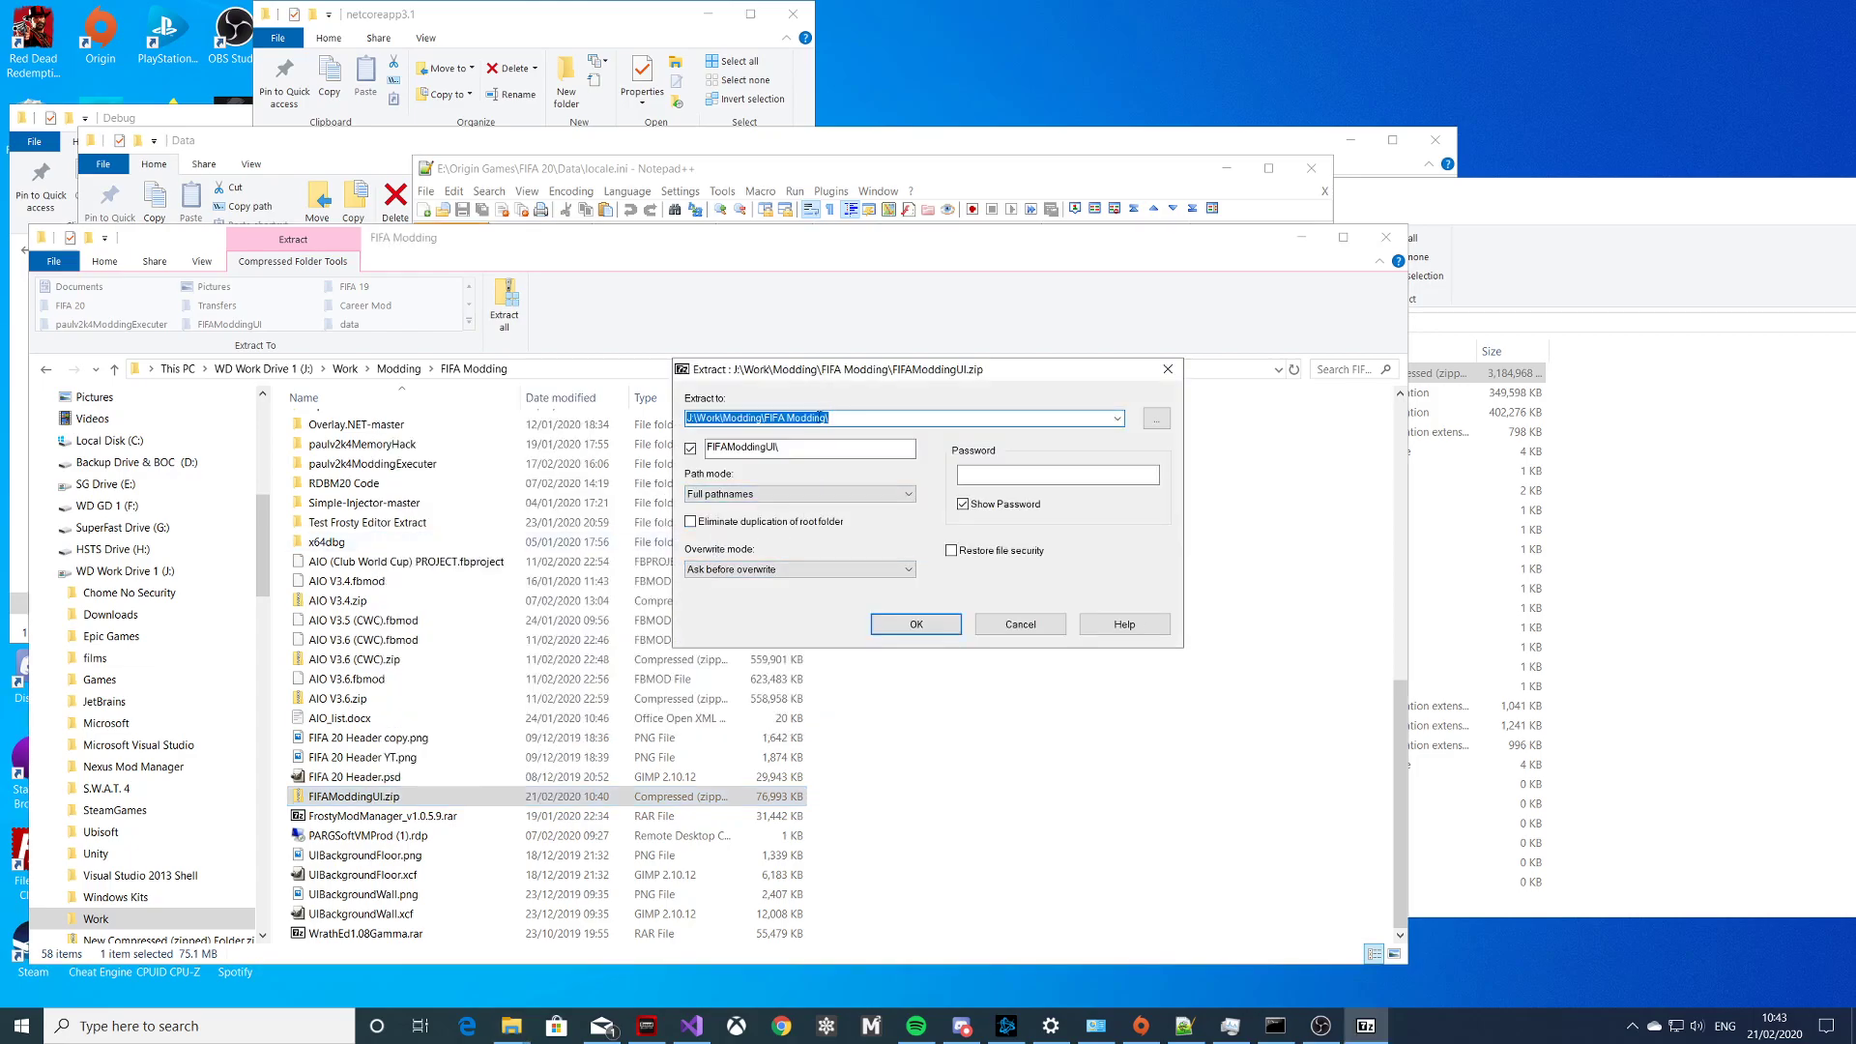
pyautogui.click(863, 423)
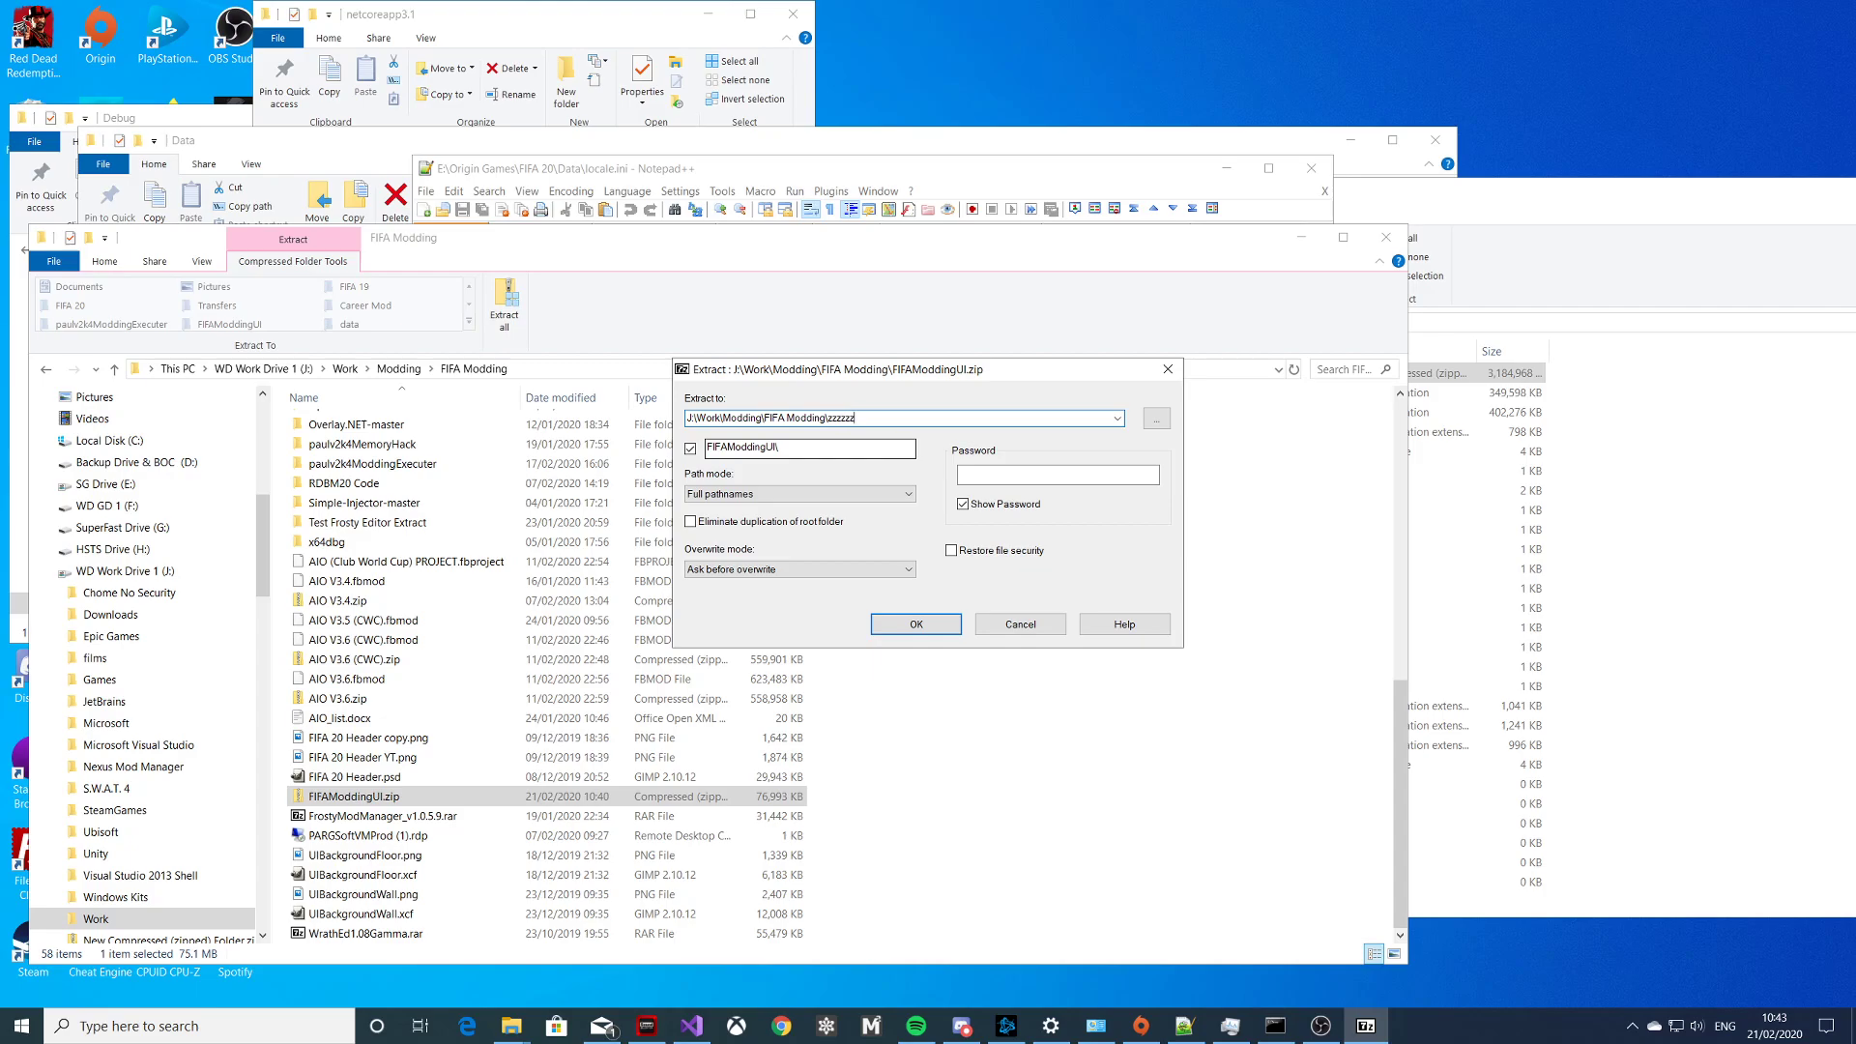
pyautogui.click(914, 624)
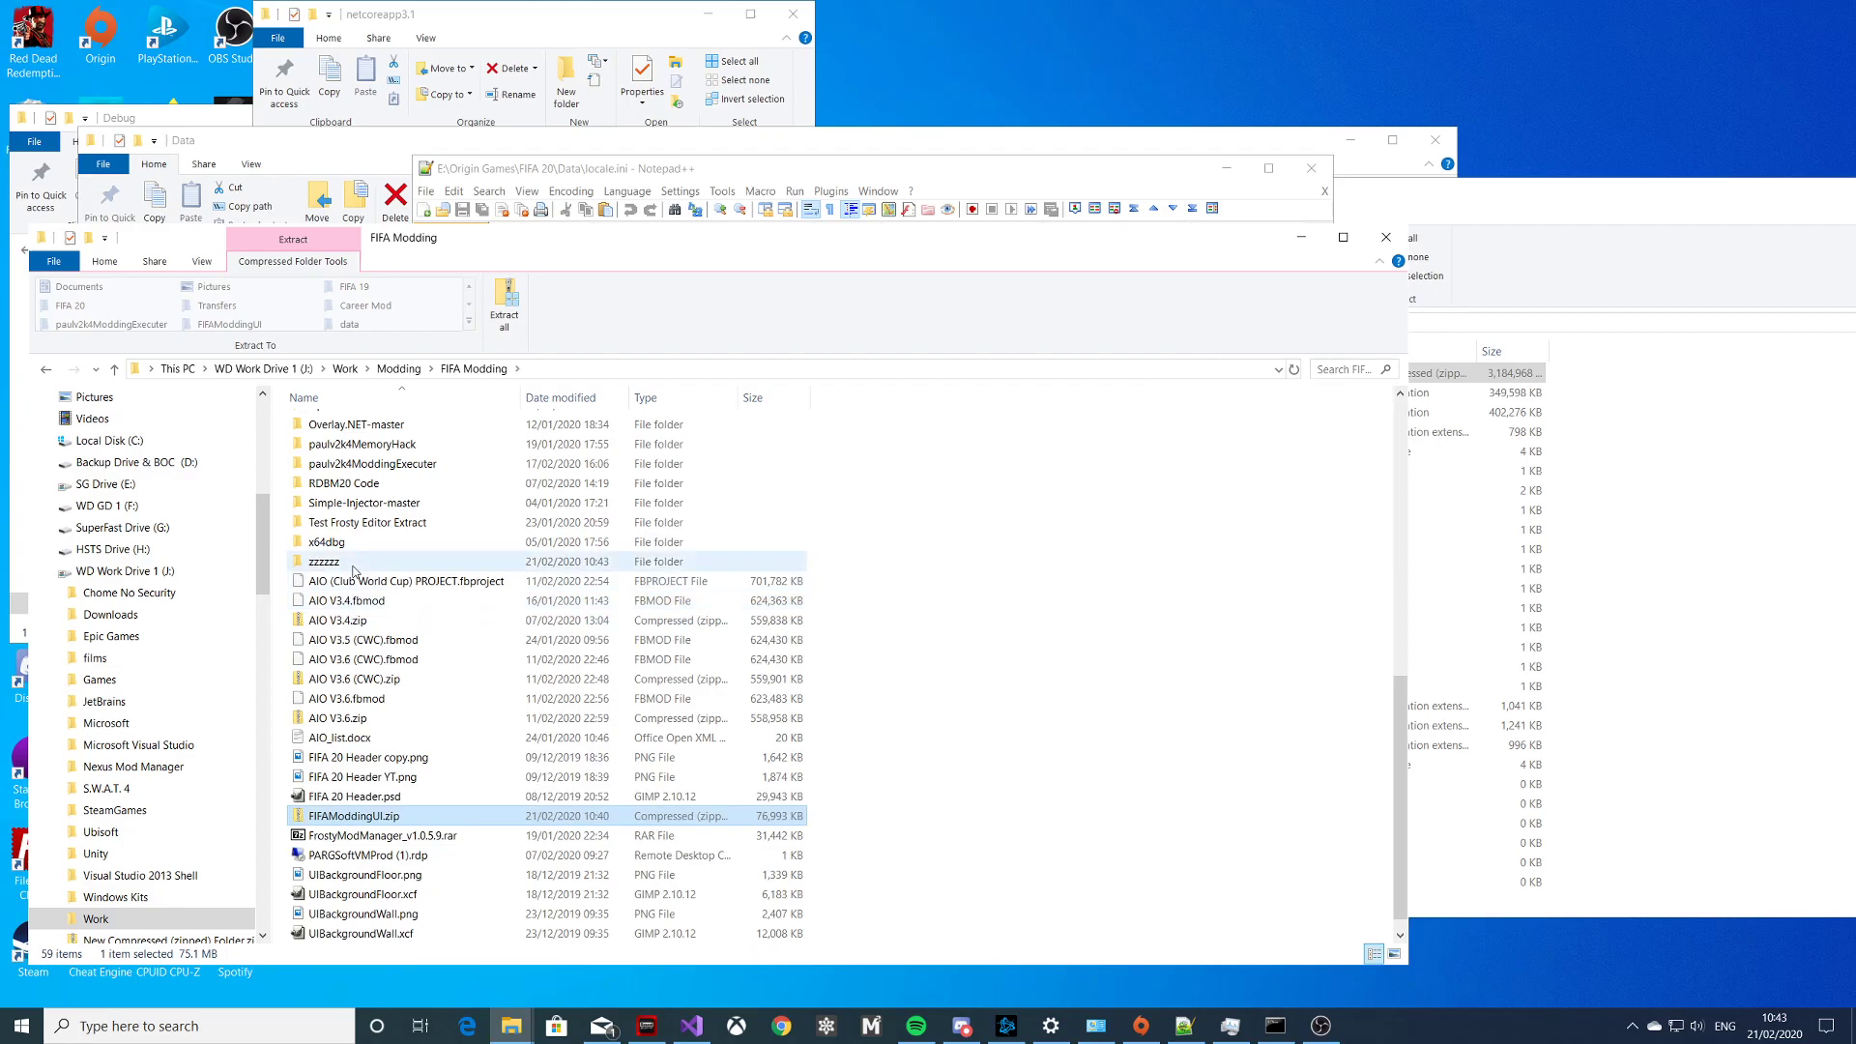
# Open the publish folder inside the extracted zzzzzz\FIFAModdingUI folder
pyautogui.doubleClick(343, 564)
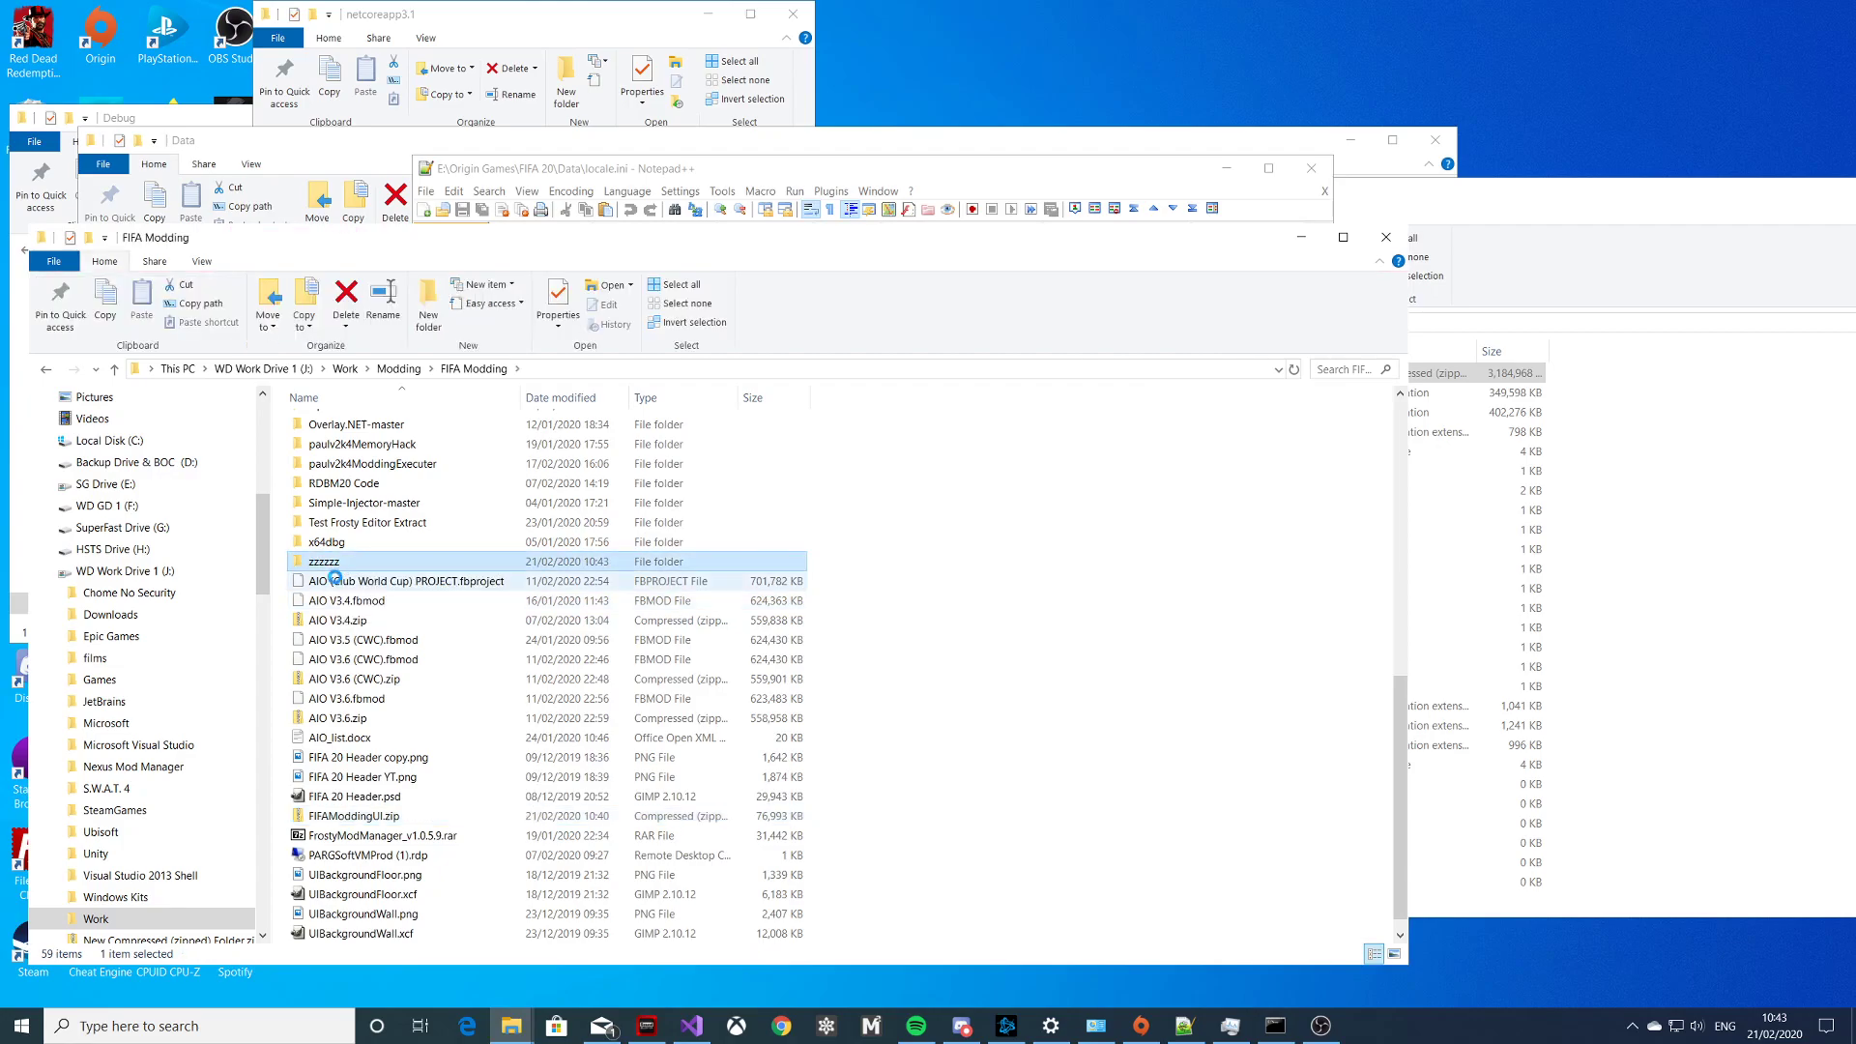
pyautogui.doubleClick(353, 425)
pyautogui.doubleClick(362, 427)
# Examine the subfolders and library files in the extracted publish folder
pyautogui.scroll(-5, 532, 580)
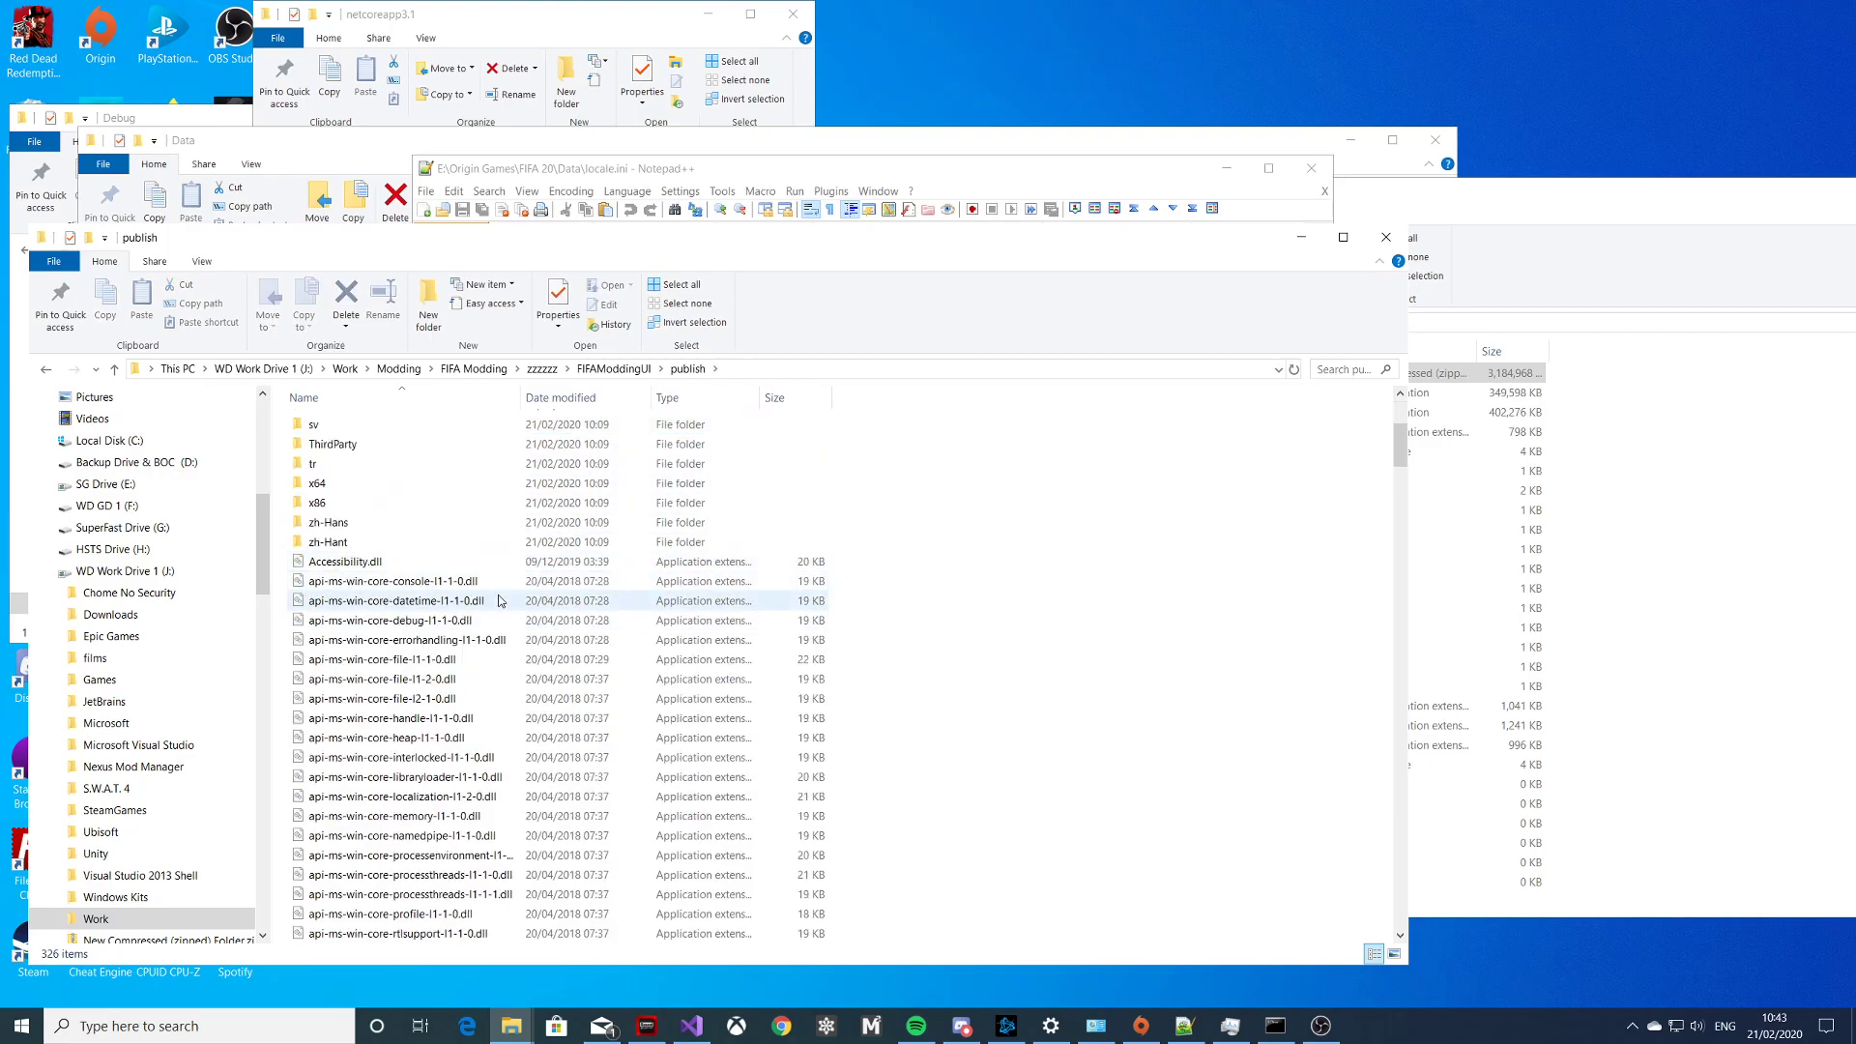
pyautogui.scroll(-5, 542, 587)
pyautogui.scroll(5, 537, 592)
pyautogui.scroll(5, 541, 581)
pyautogui.scroll(-5, 551, 547)
pyautogui.scroll(5, 551, 548)
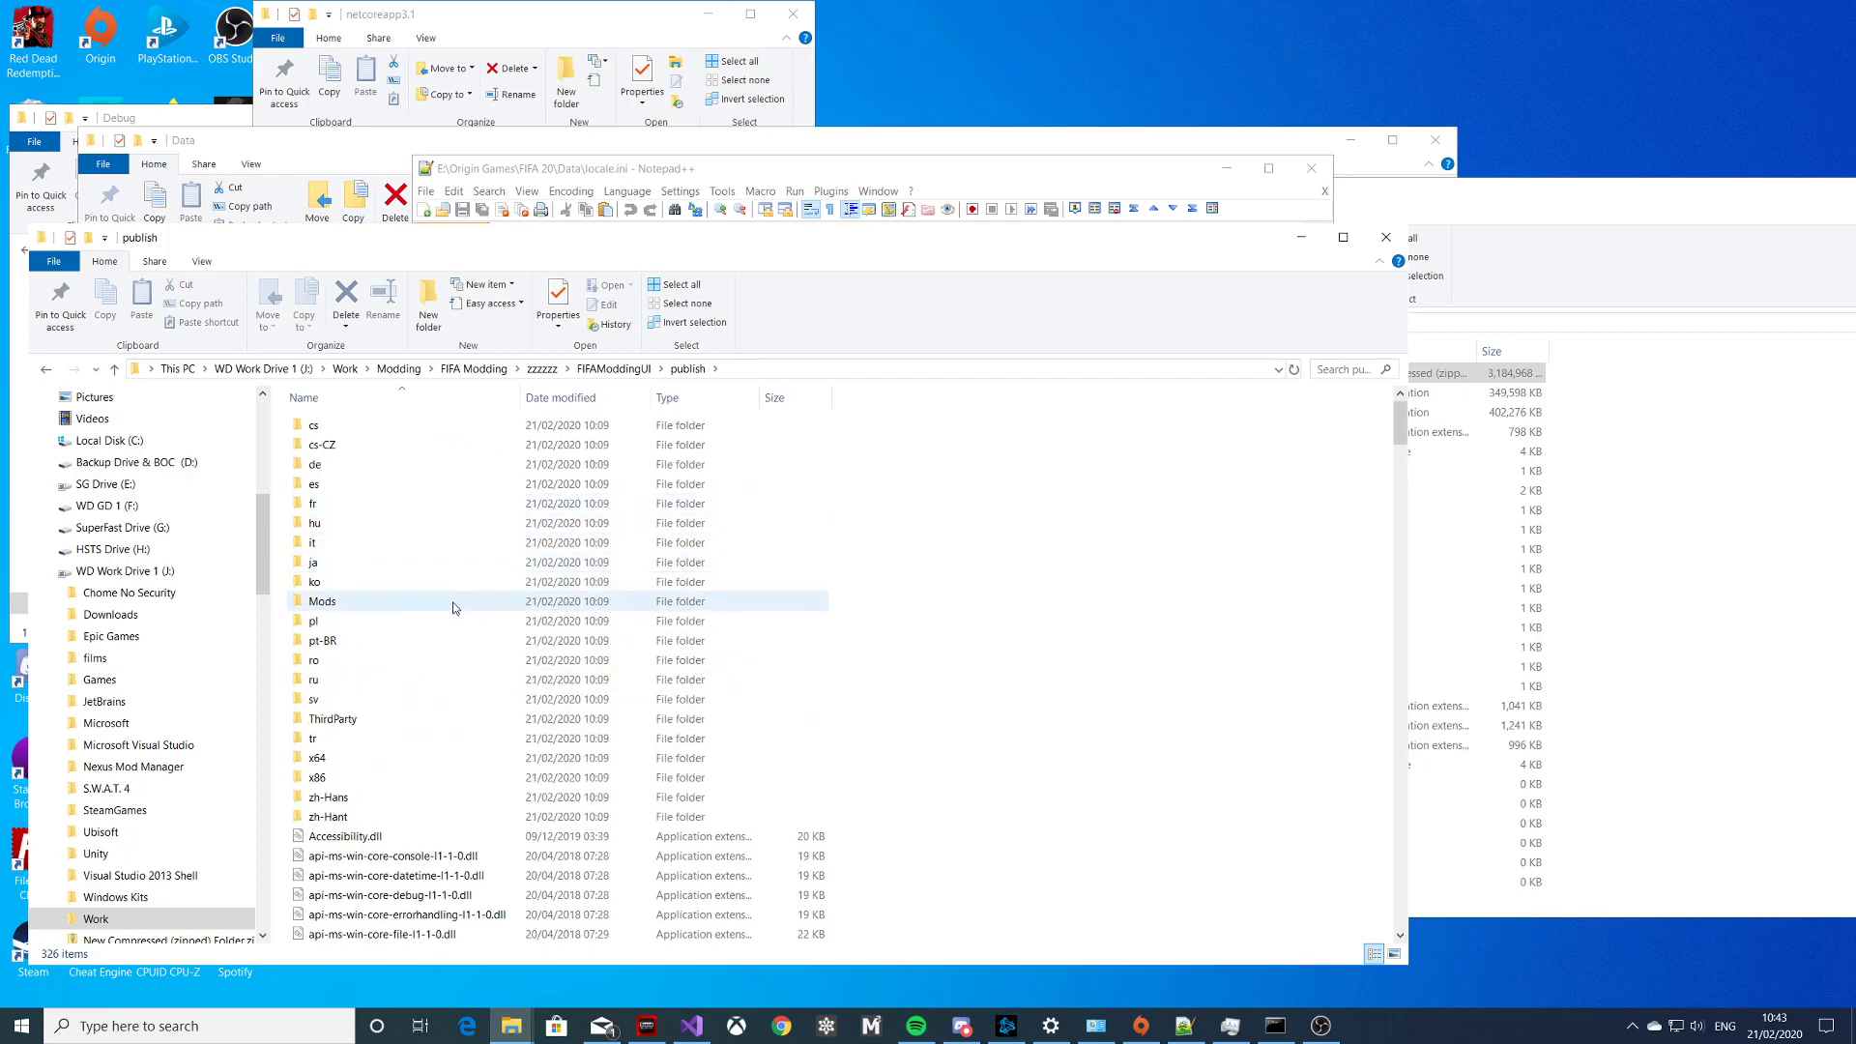
pyautogui.scroll(-2, 457, 601)
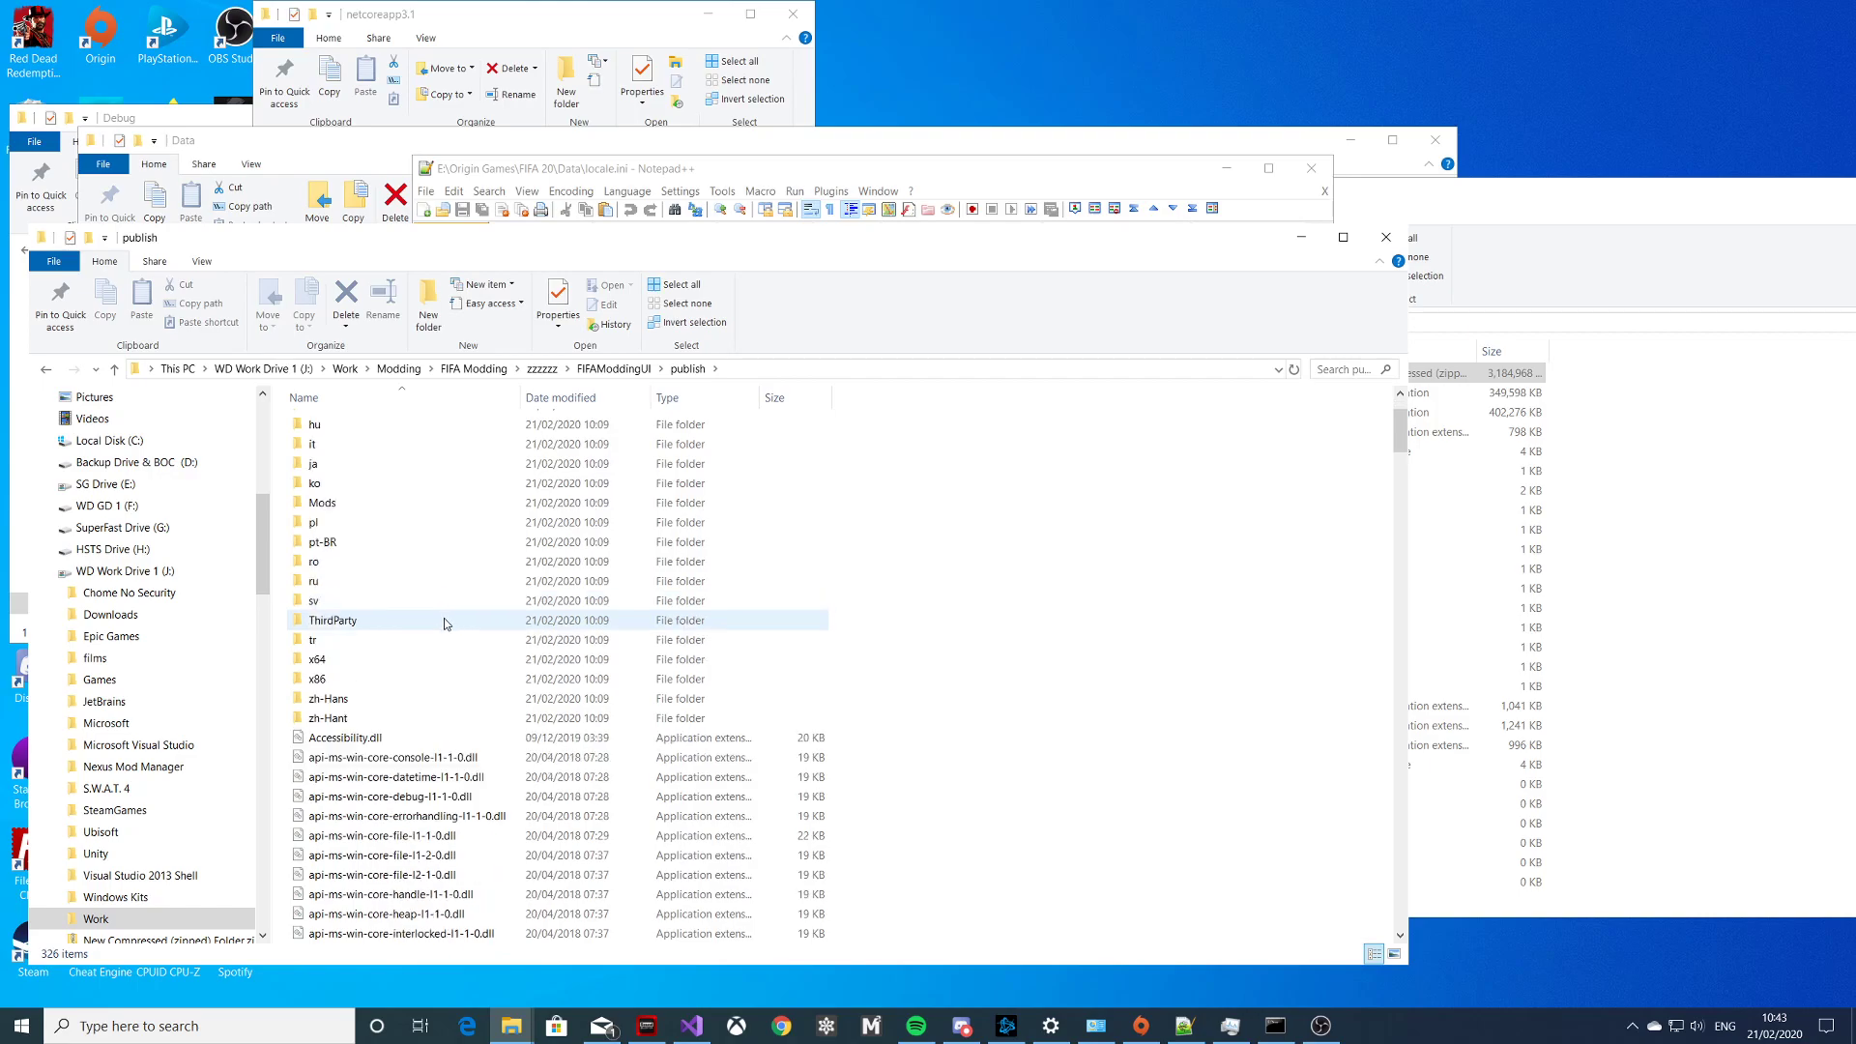
pyautogui.scroll(-2, 450, 606)
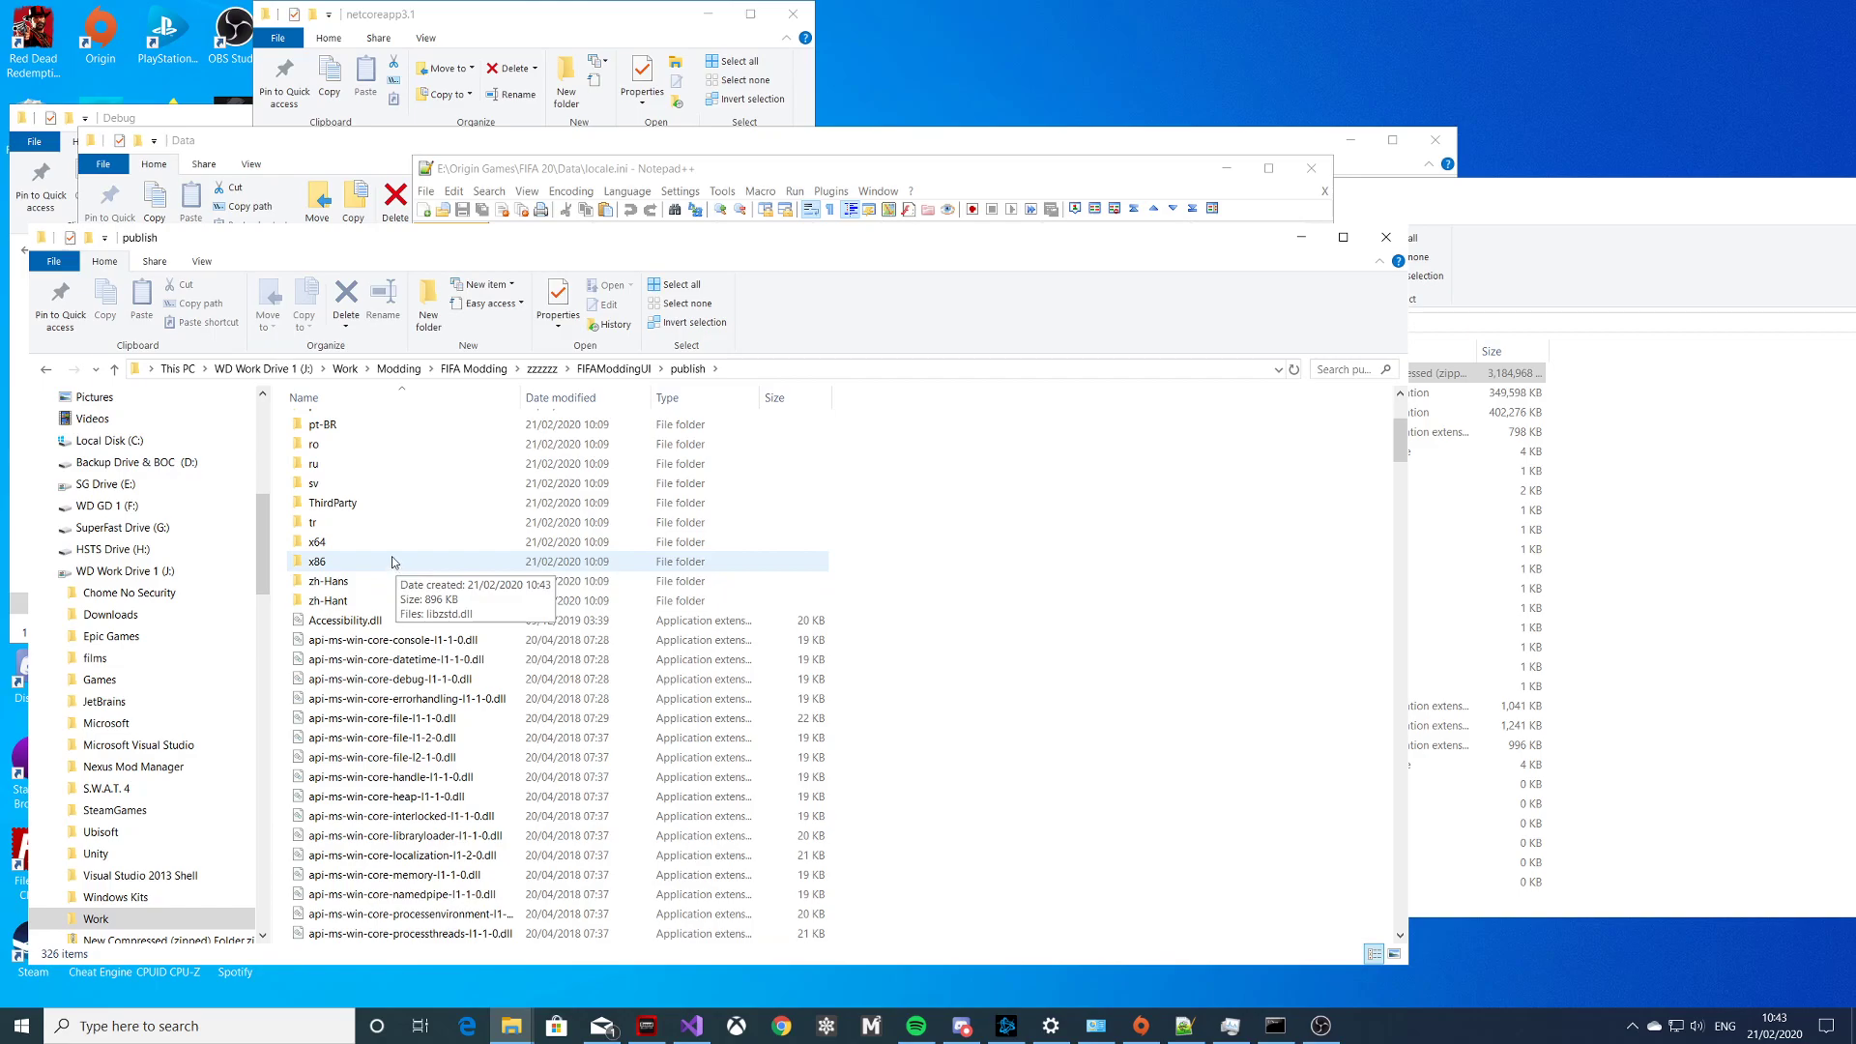
pyautogui.scroll(4, 394, 561)
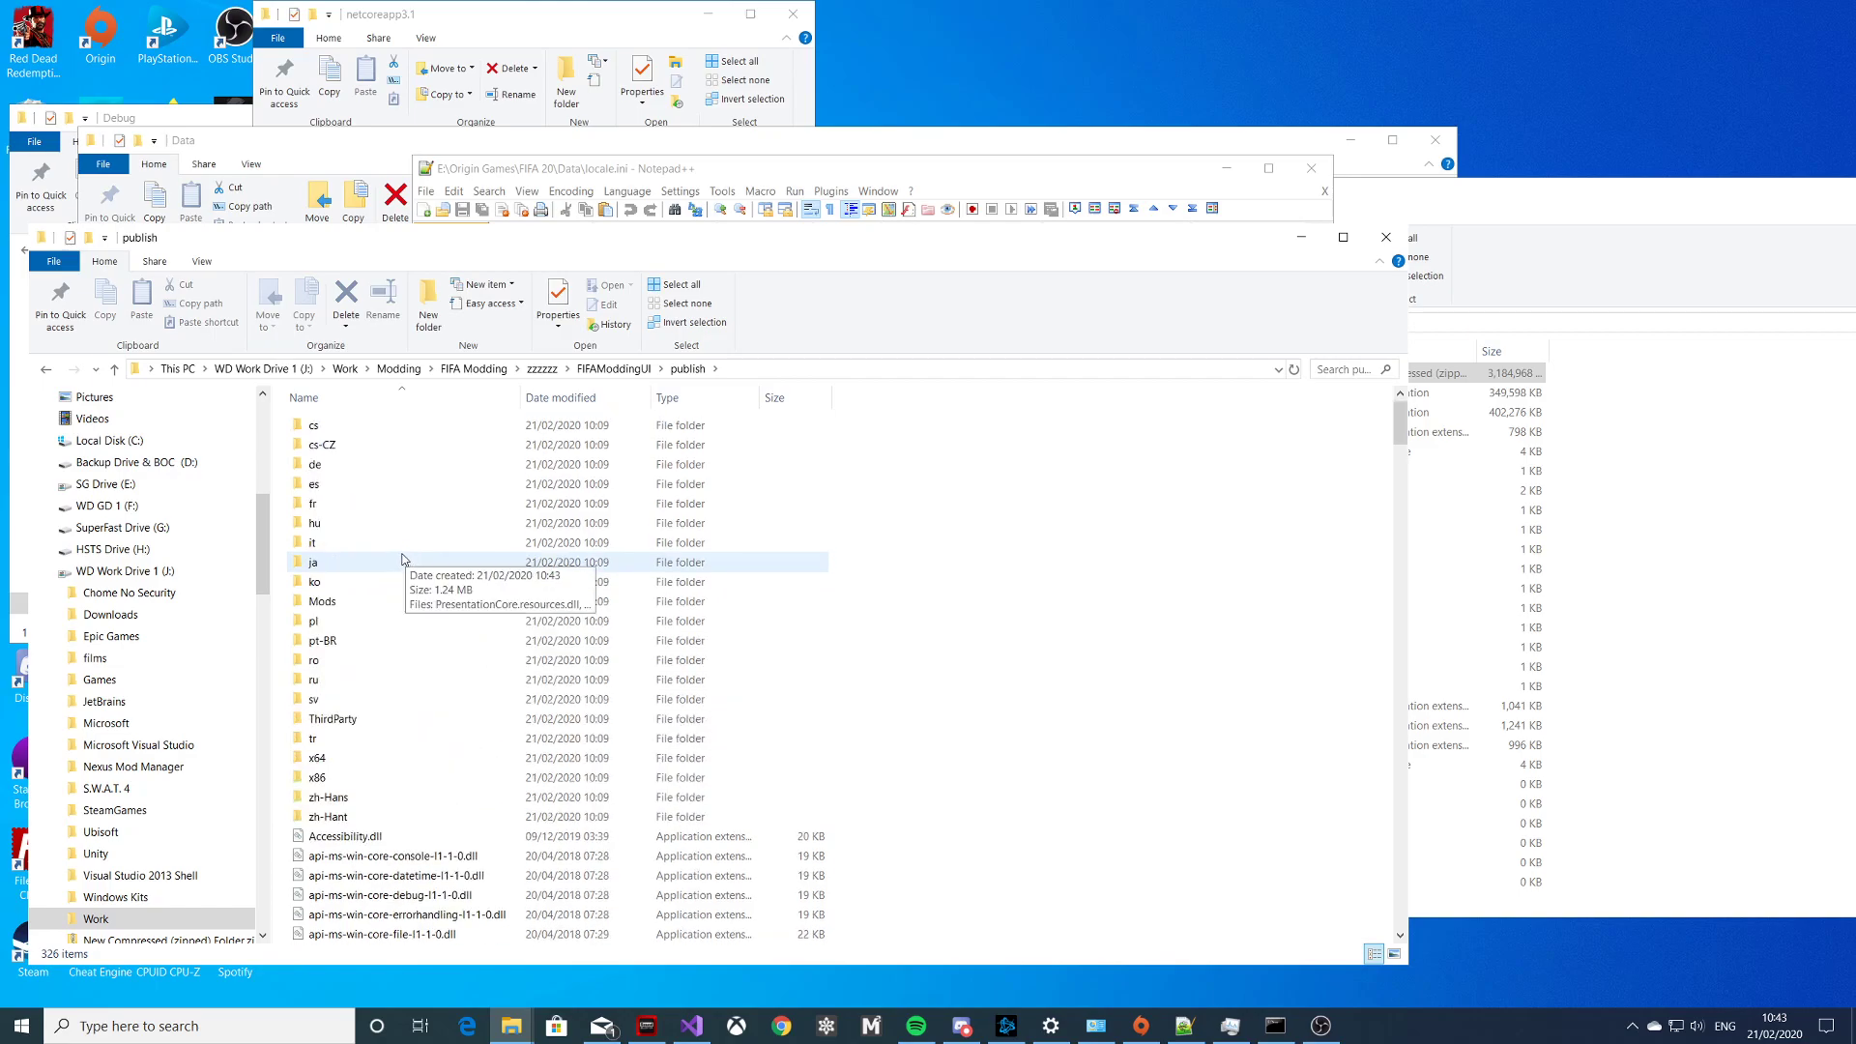
# Launch FIFAModdingUI.exe from the publish folder and select FIFA20.exe in E:\Origin Games\FIFA 20 as its game executable
pyautogui.scroll(-6, 404, 561)
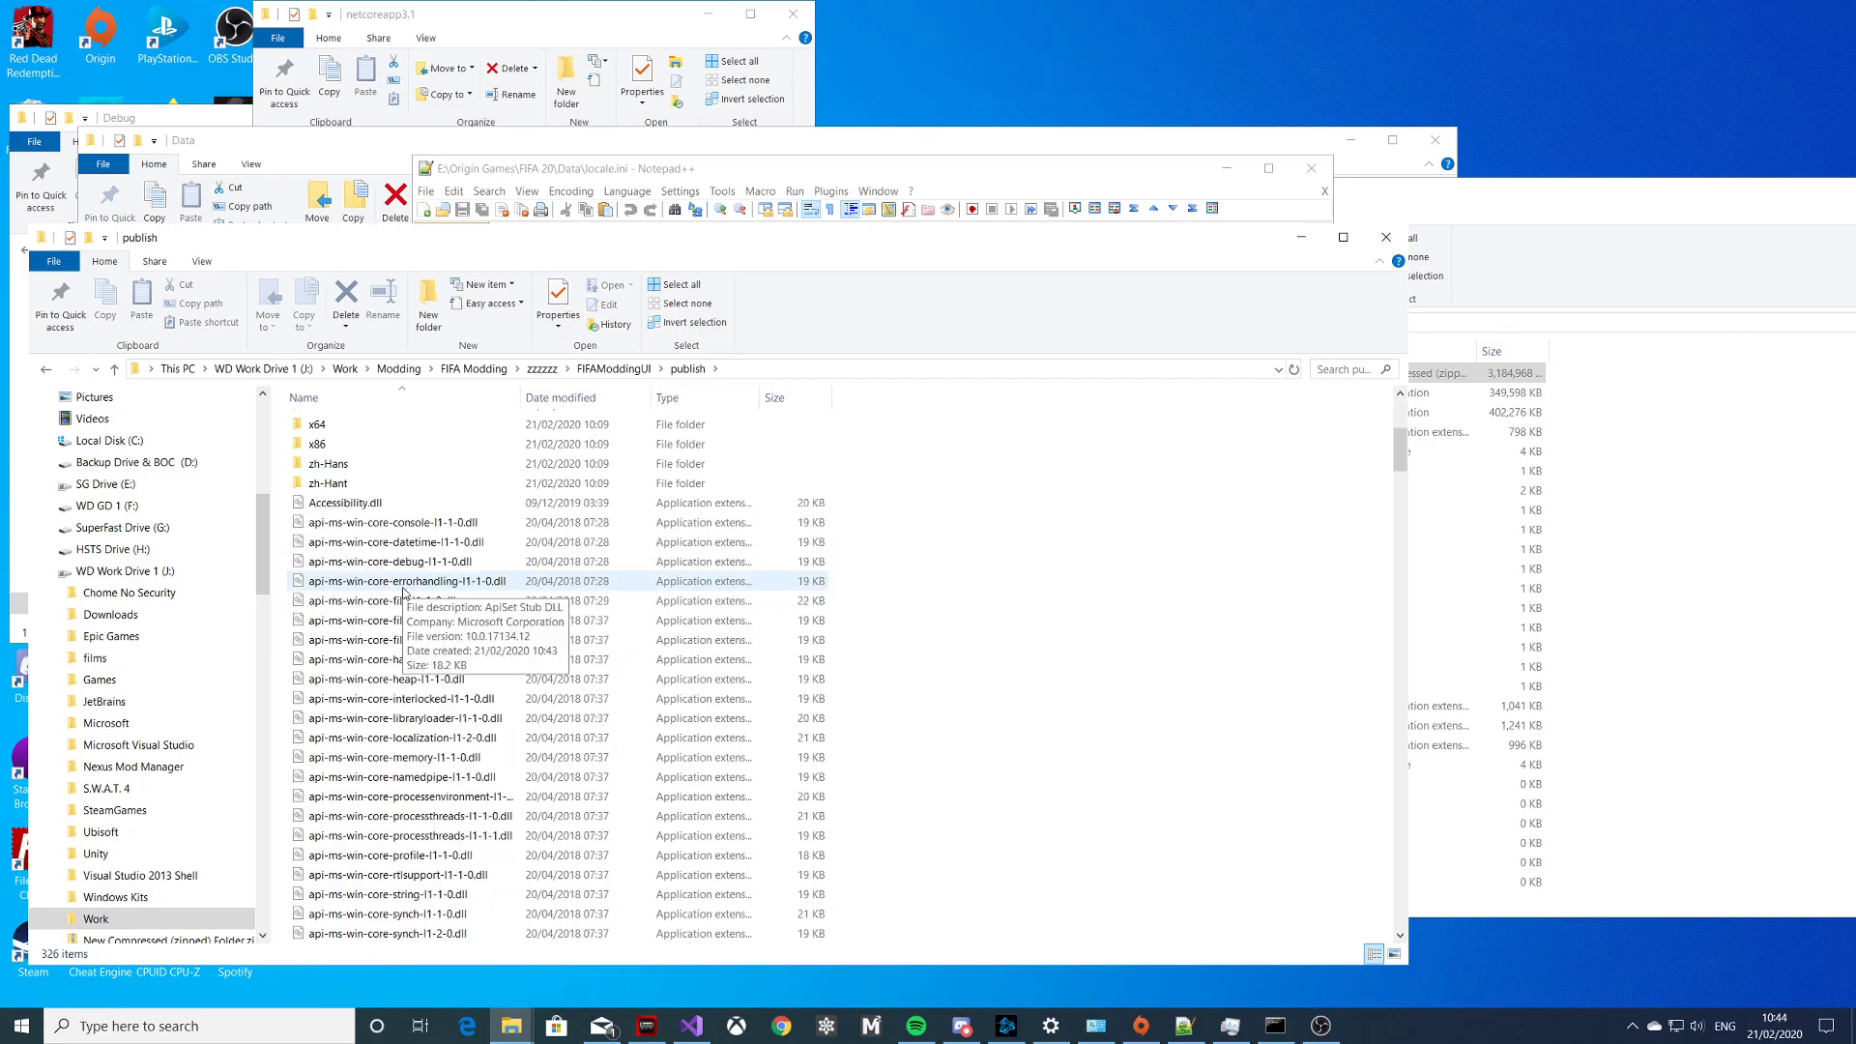
pyautogui.scroll(-1, 404, 593)
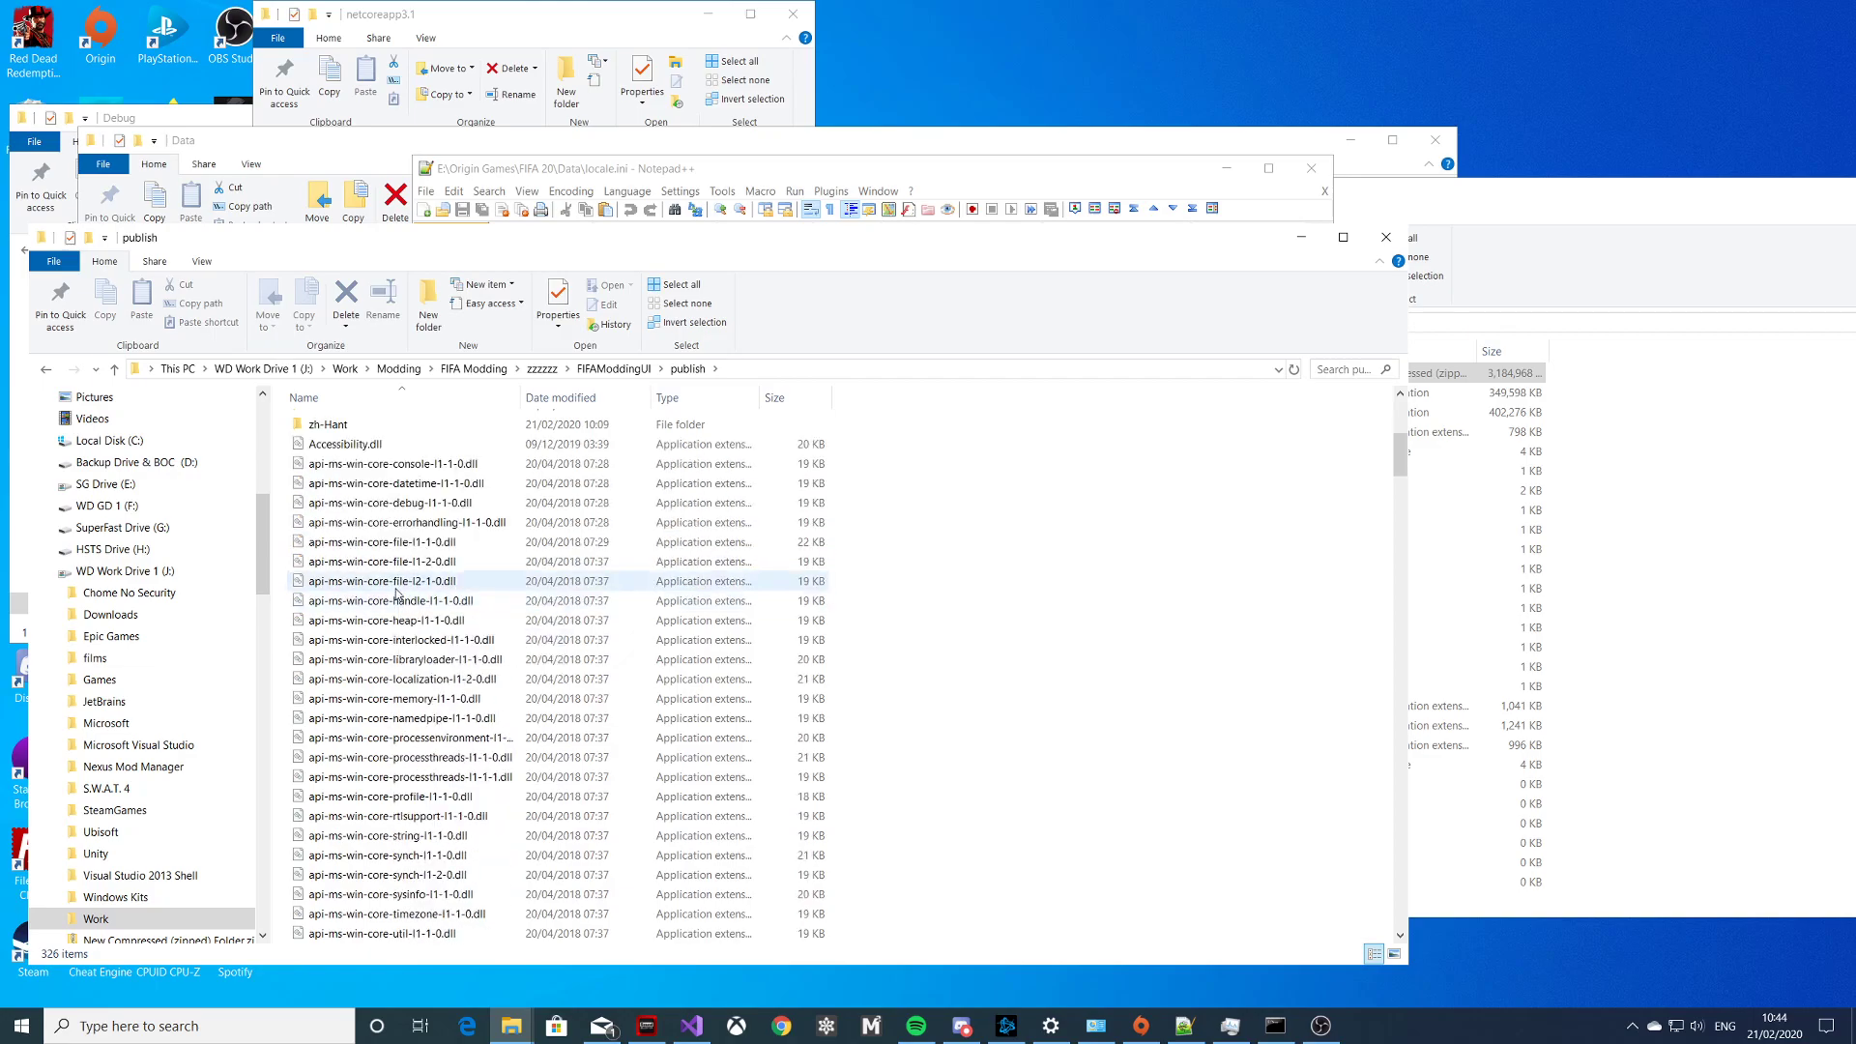
pyautogui.scroll(-14, 392, 590)
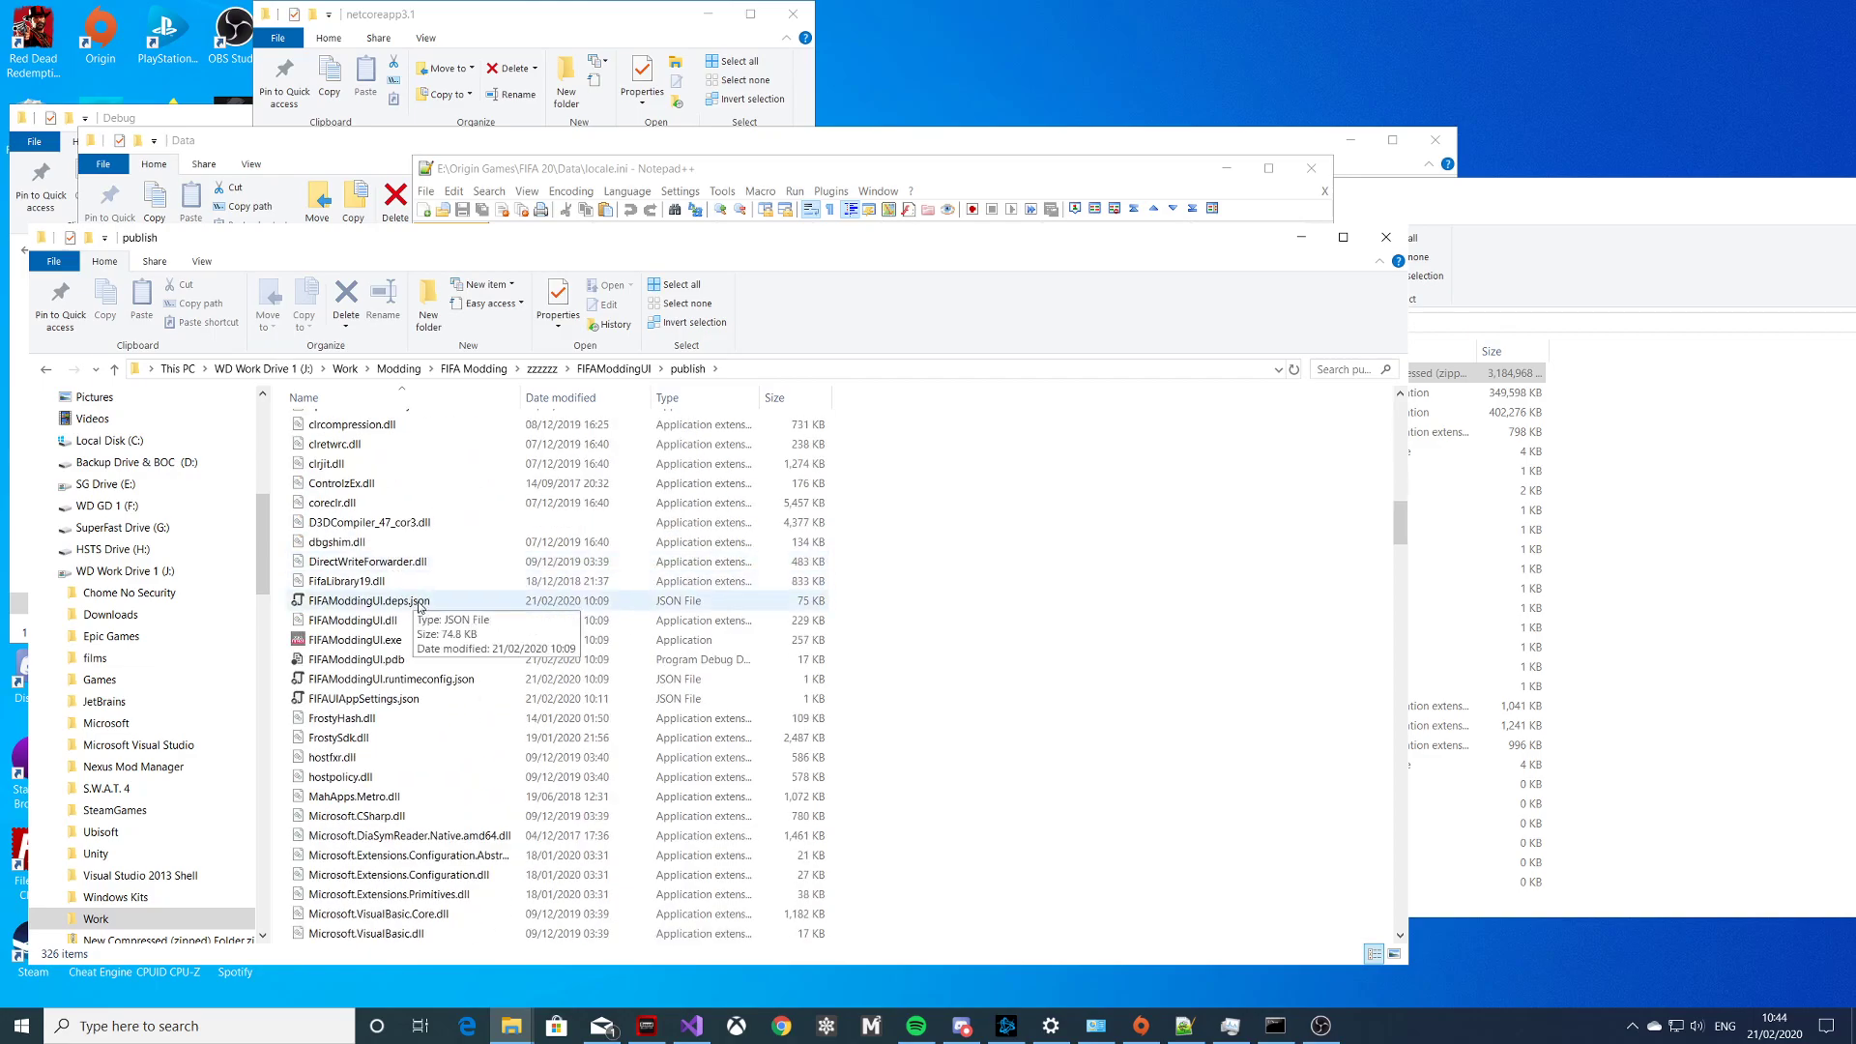
pyautogui.click(354, 642)
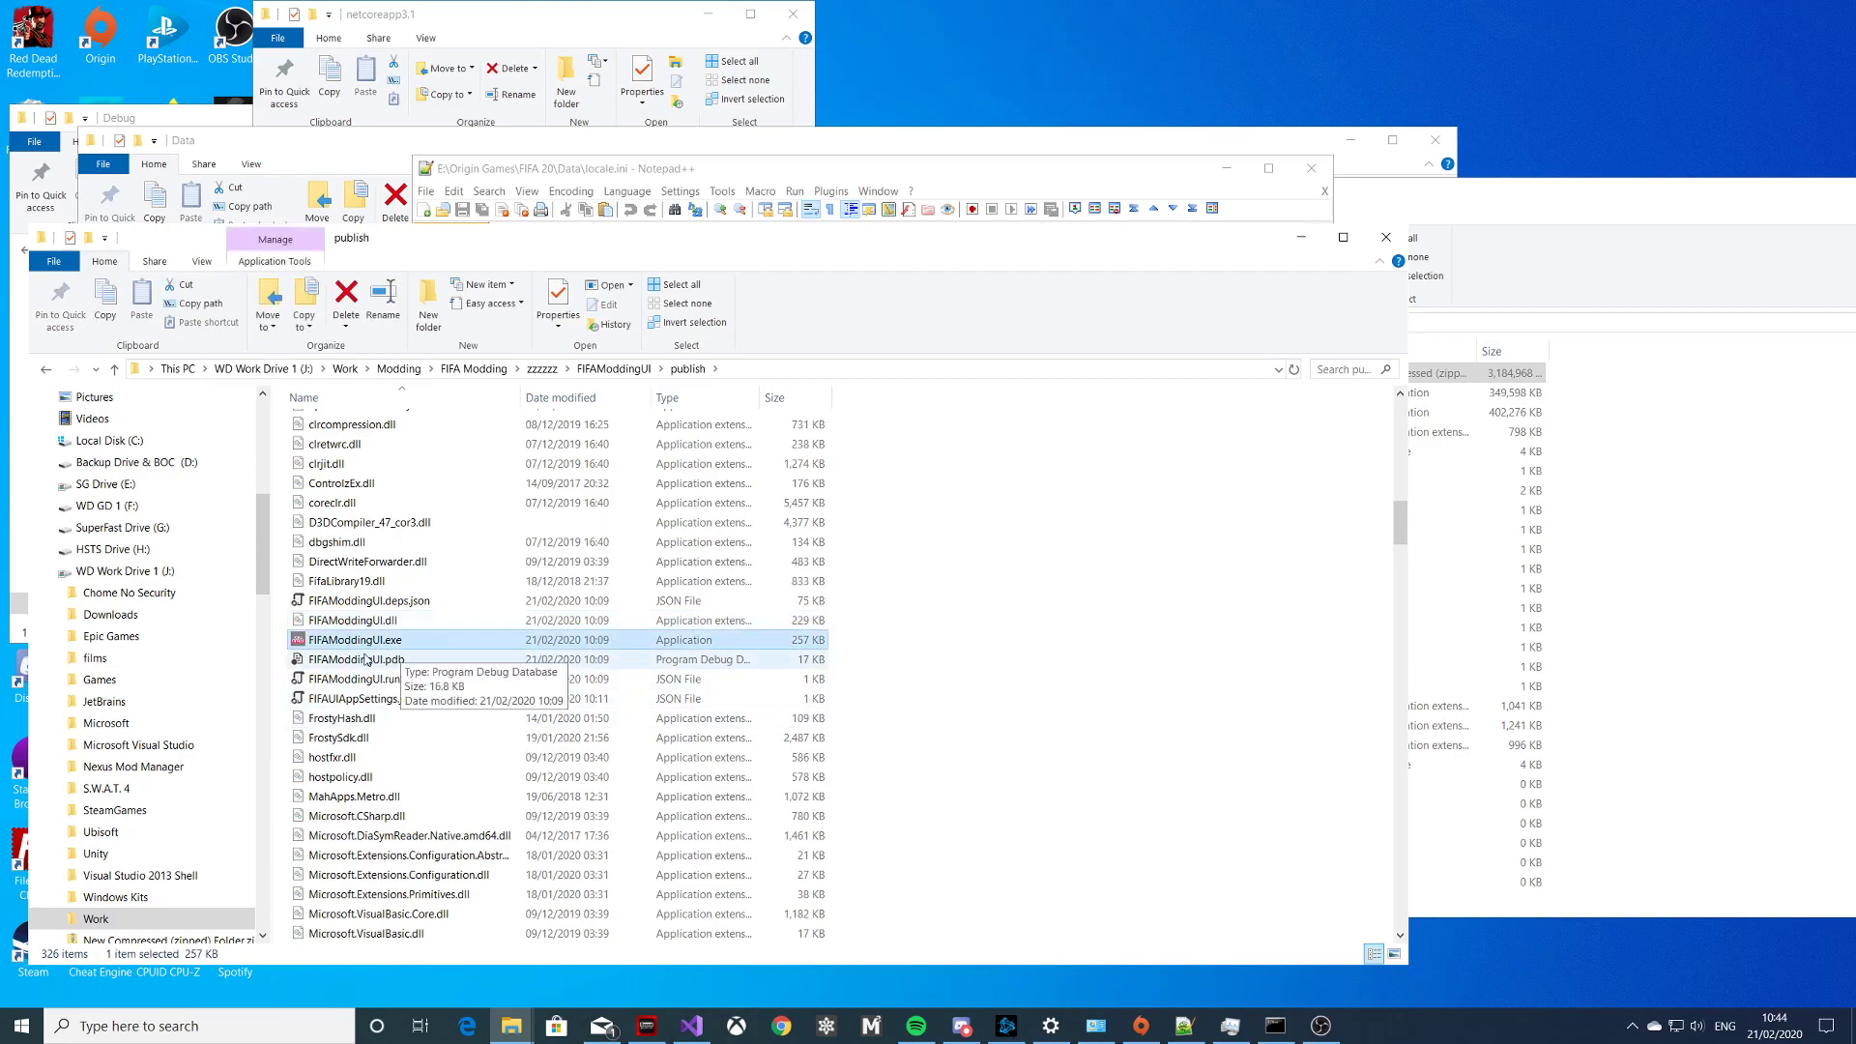
pyautogui.doubleClick(366, 642)
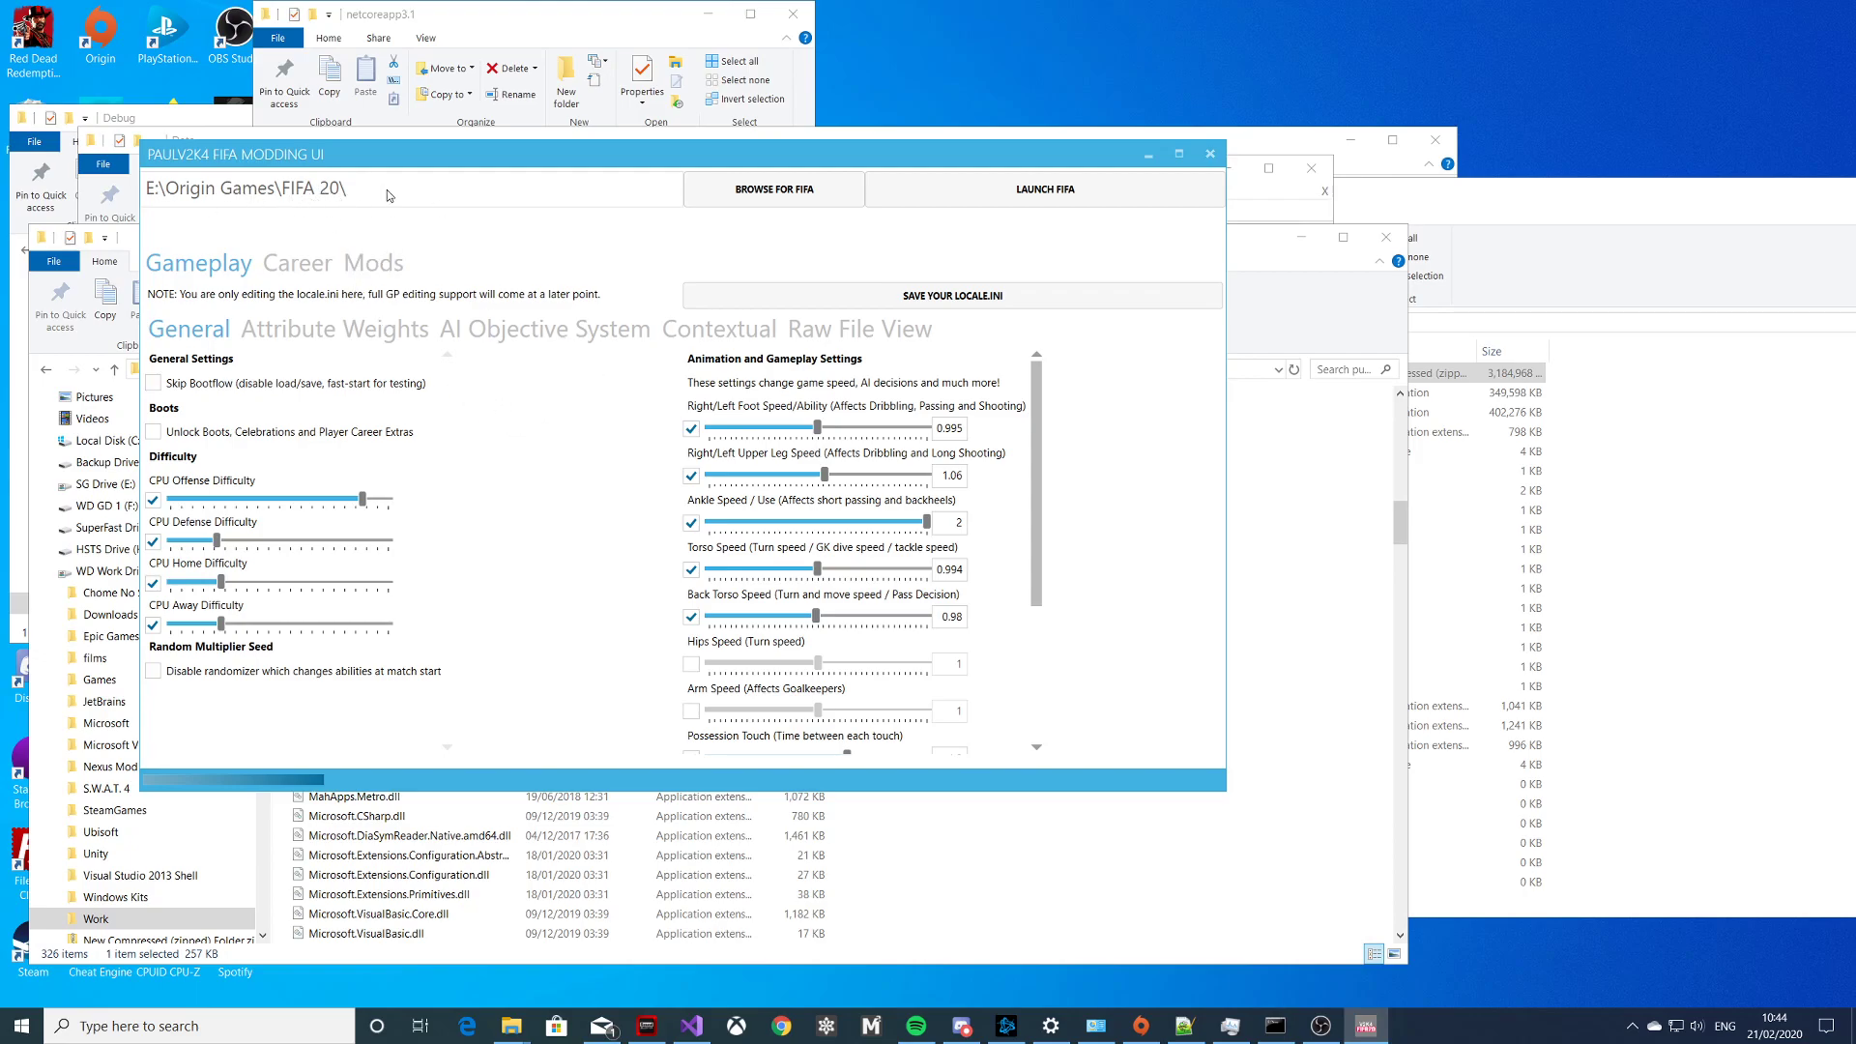
pyautogui.click(773, 190)
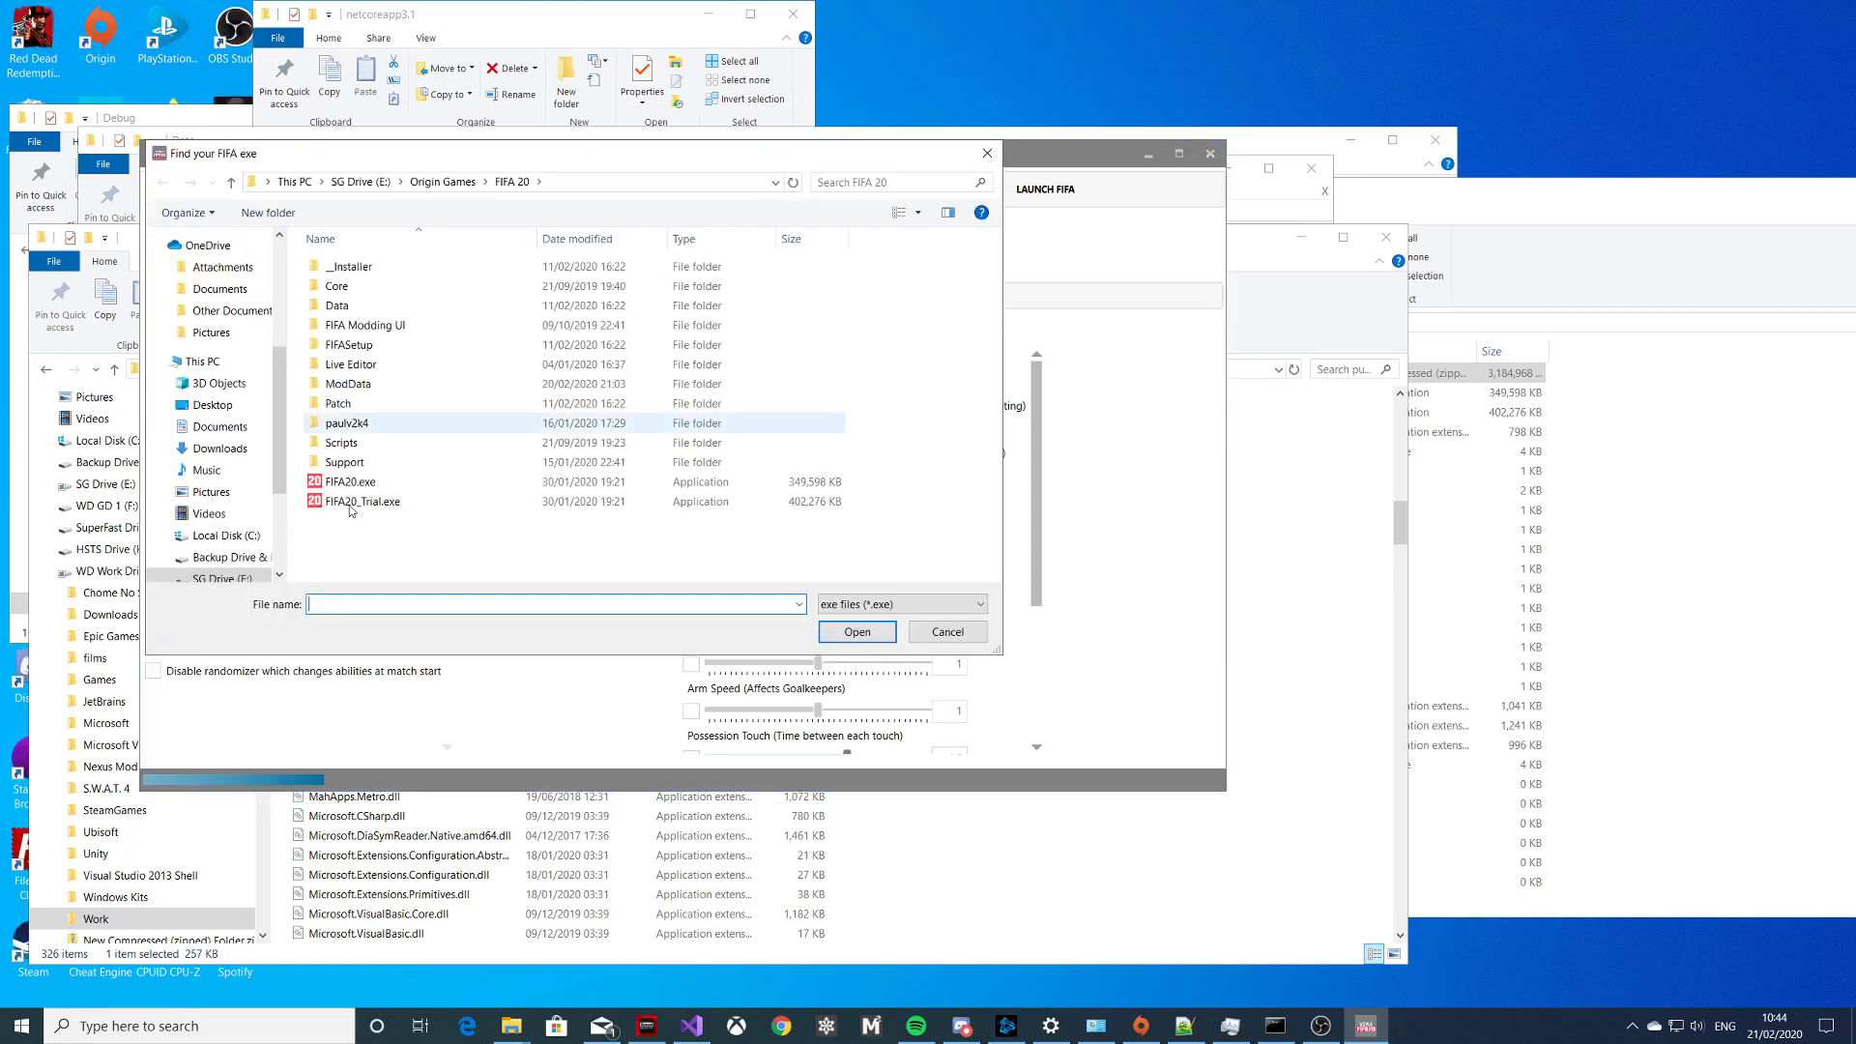
pyautogui.doubleClick(350, 483)
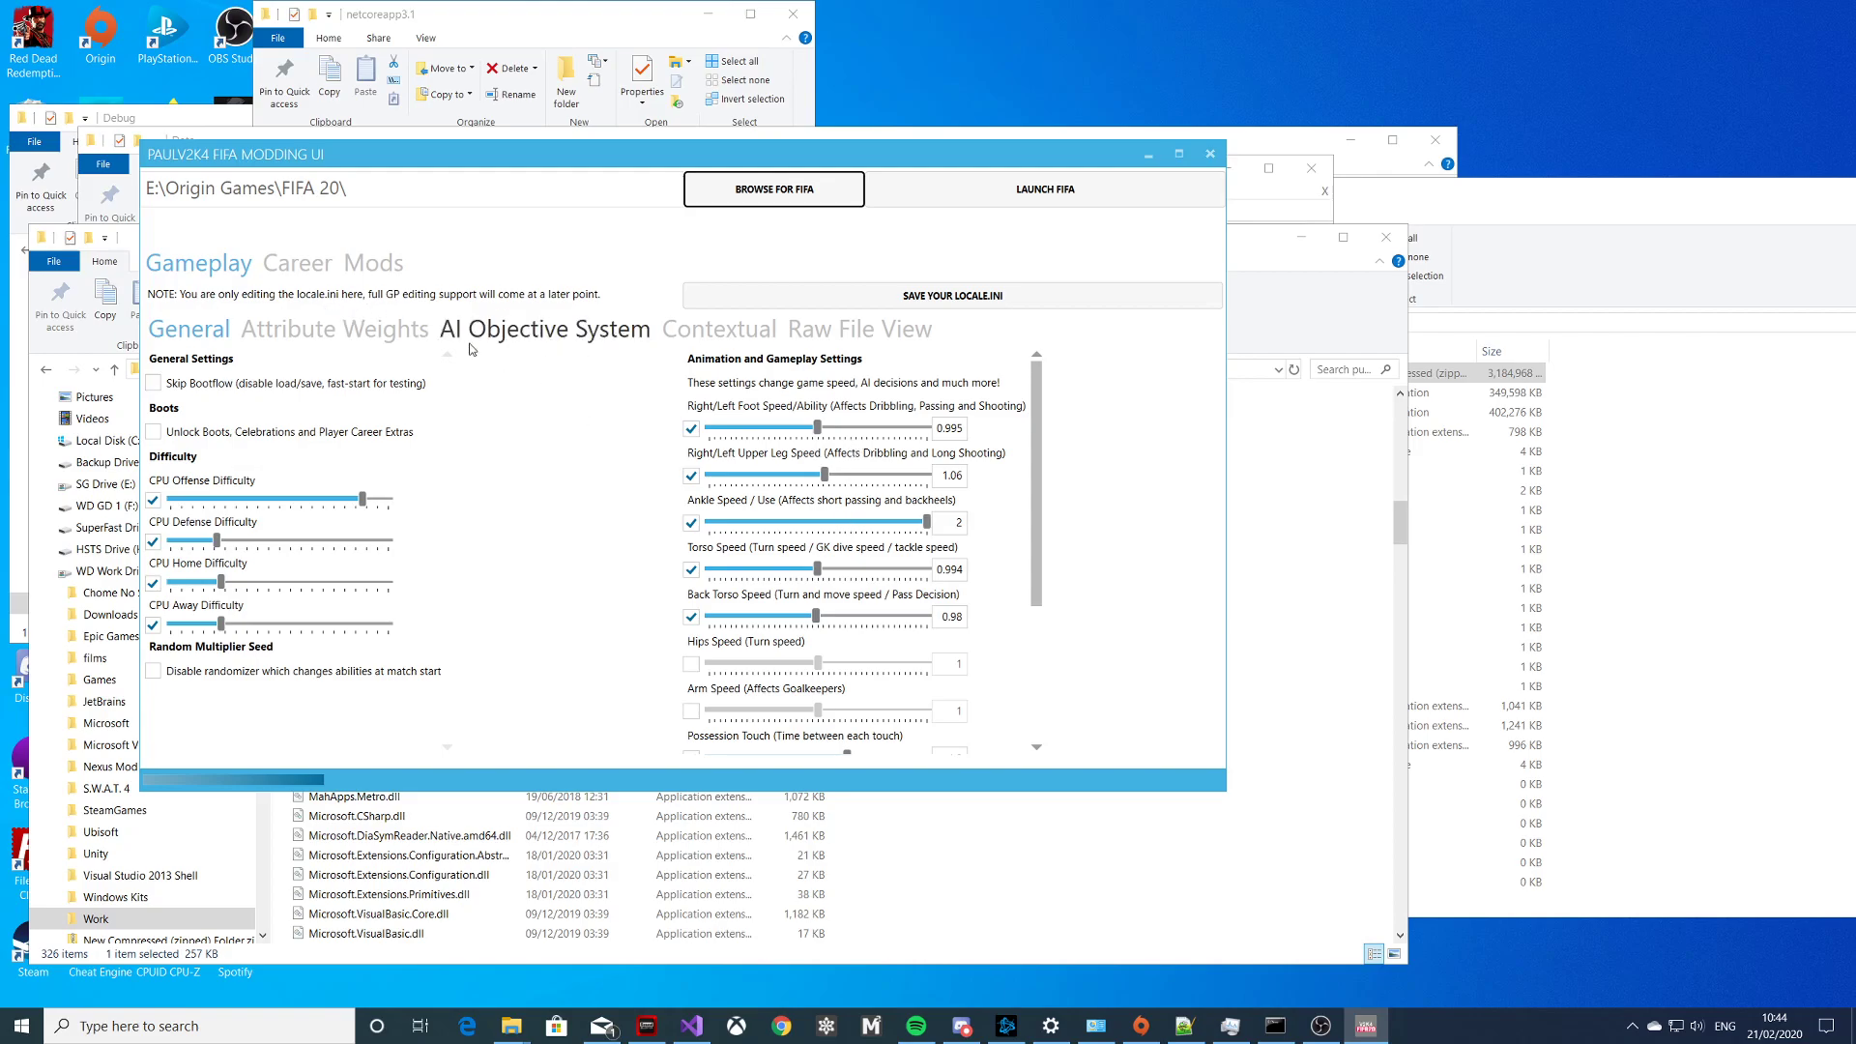
# Set Back Torso Speed to 1 in the general gameplay settings
pyautogui.scroll(-3, 888, 495)
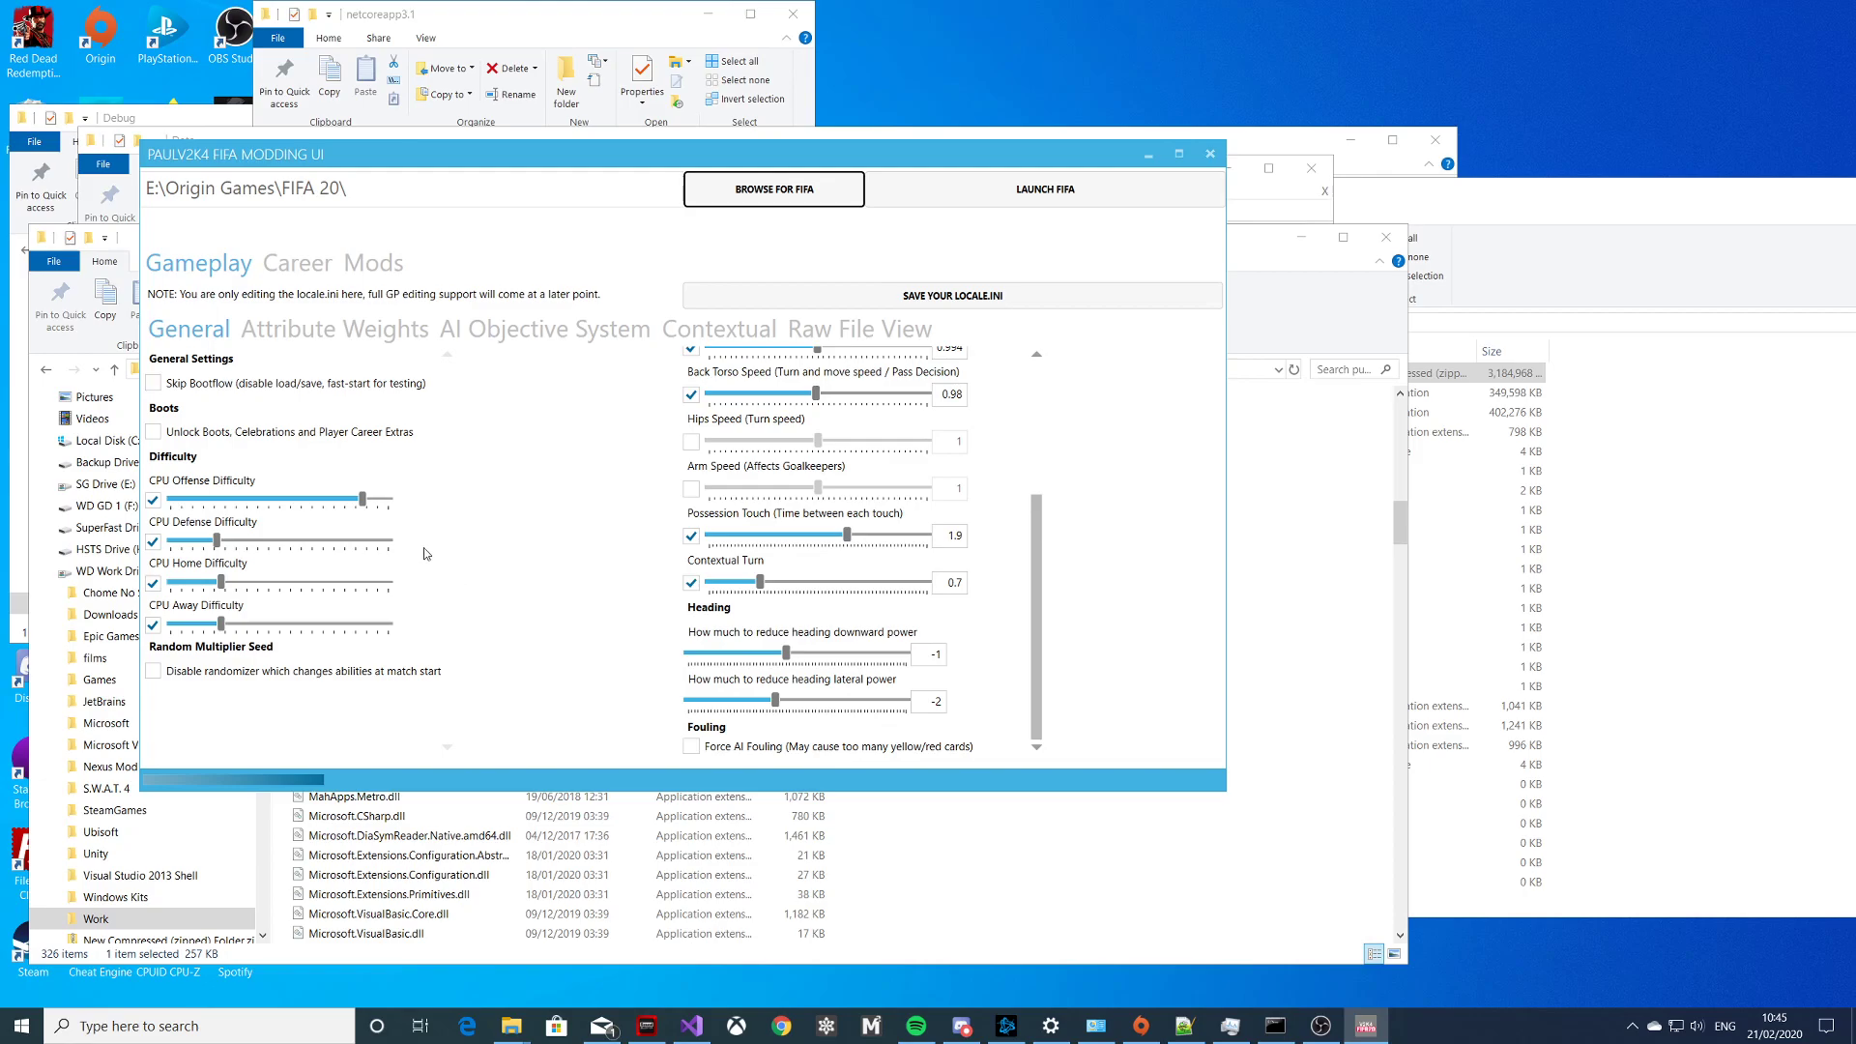
pyautogui.scroll(4, 933, 607)
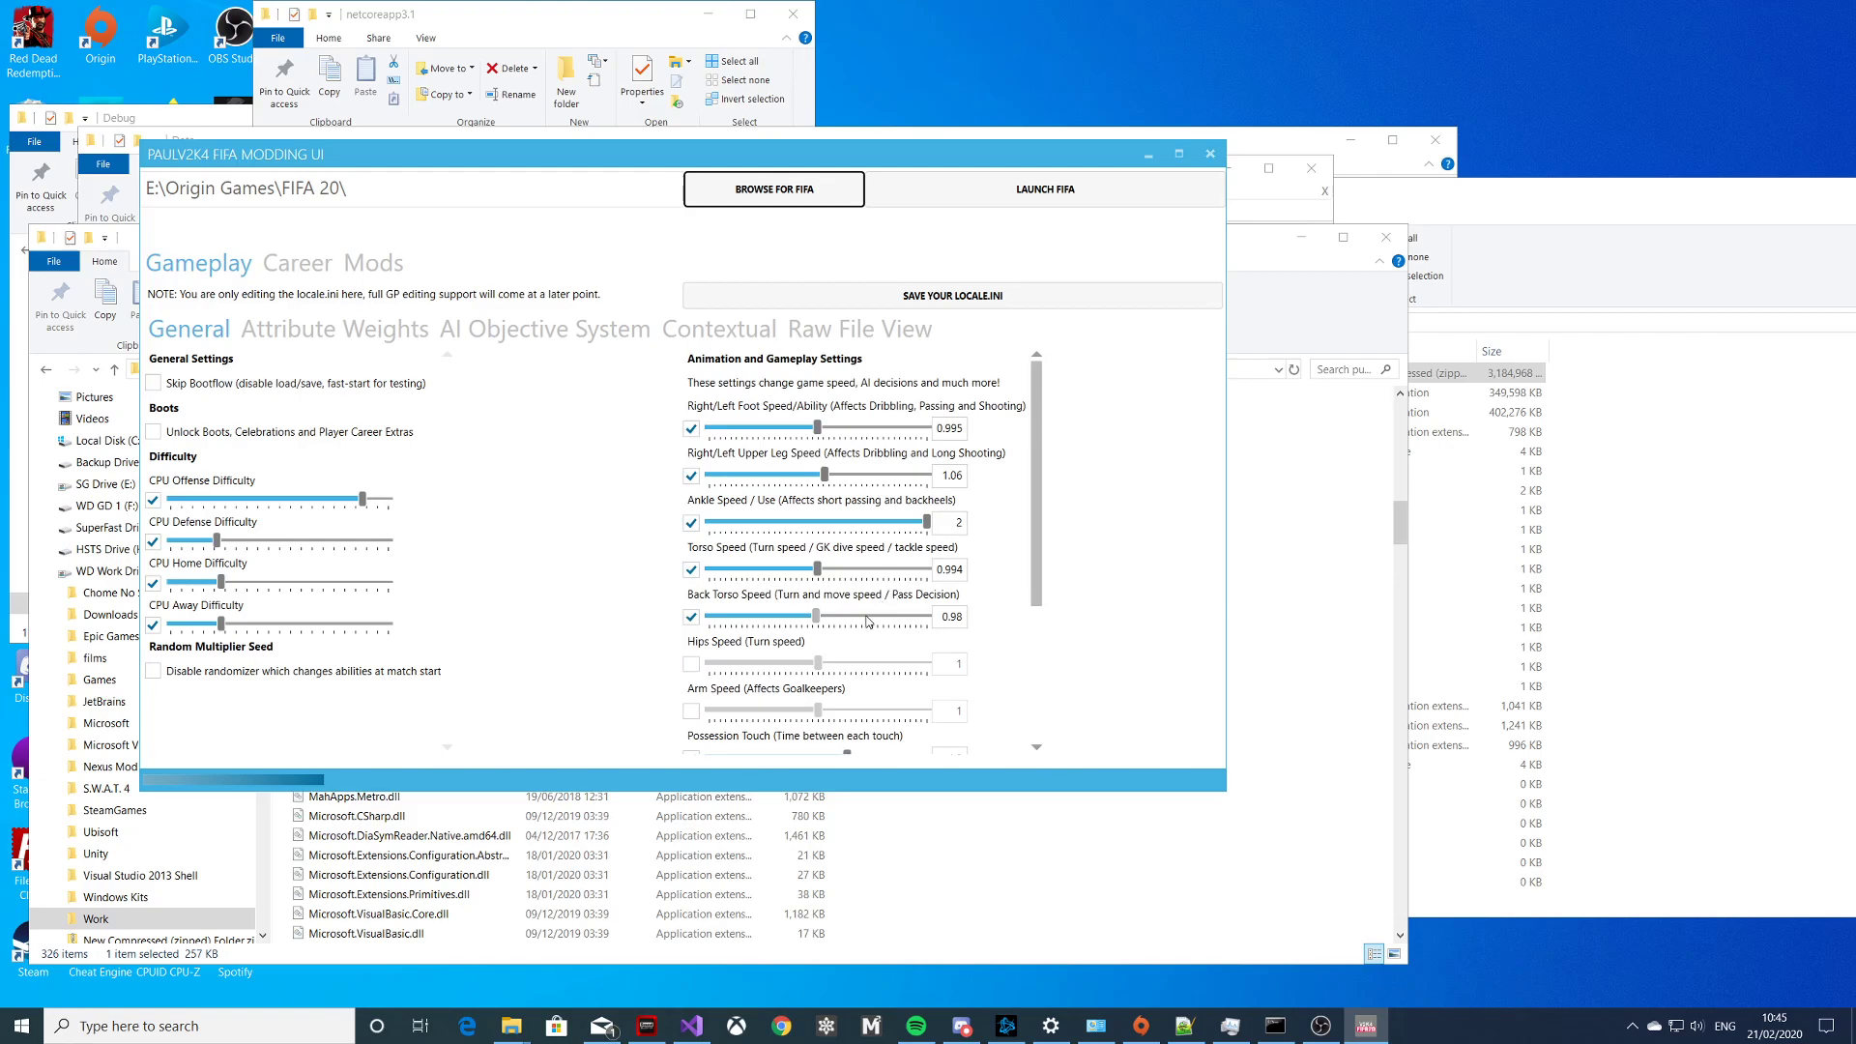
pyautogui.click(867, 629)
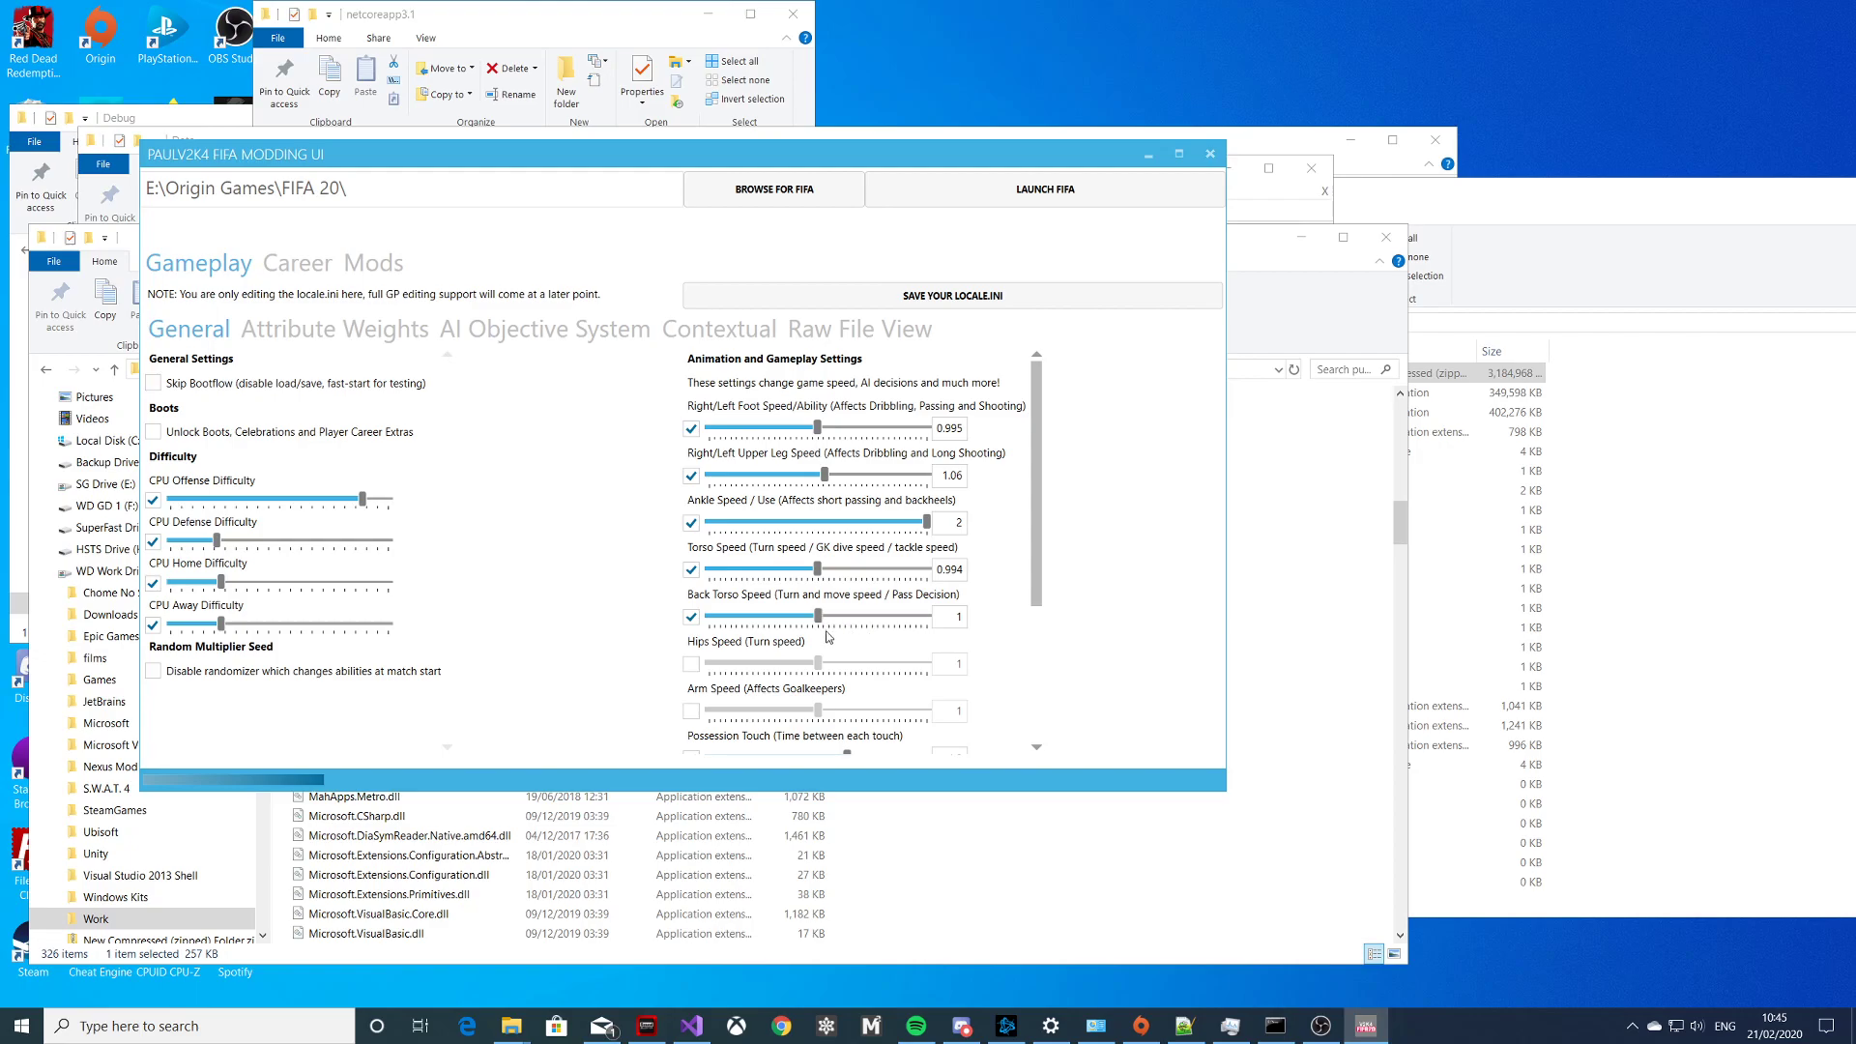
# Lower the CPU Offense Difficulty slightly and raise the CPU Defense Difficulty slightly
pyautogui.scroll(-5, 833, 633)
pyautogui.scroll(-1, 850, 637)
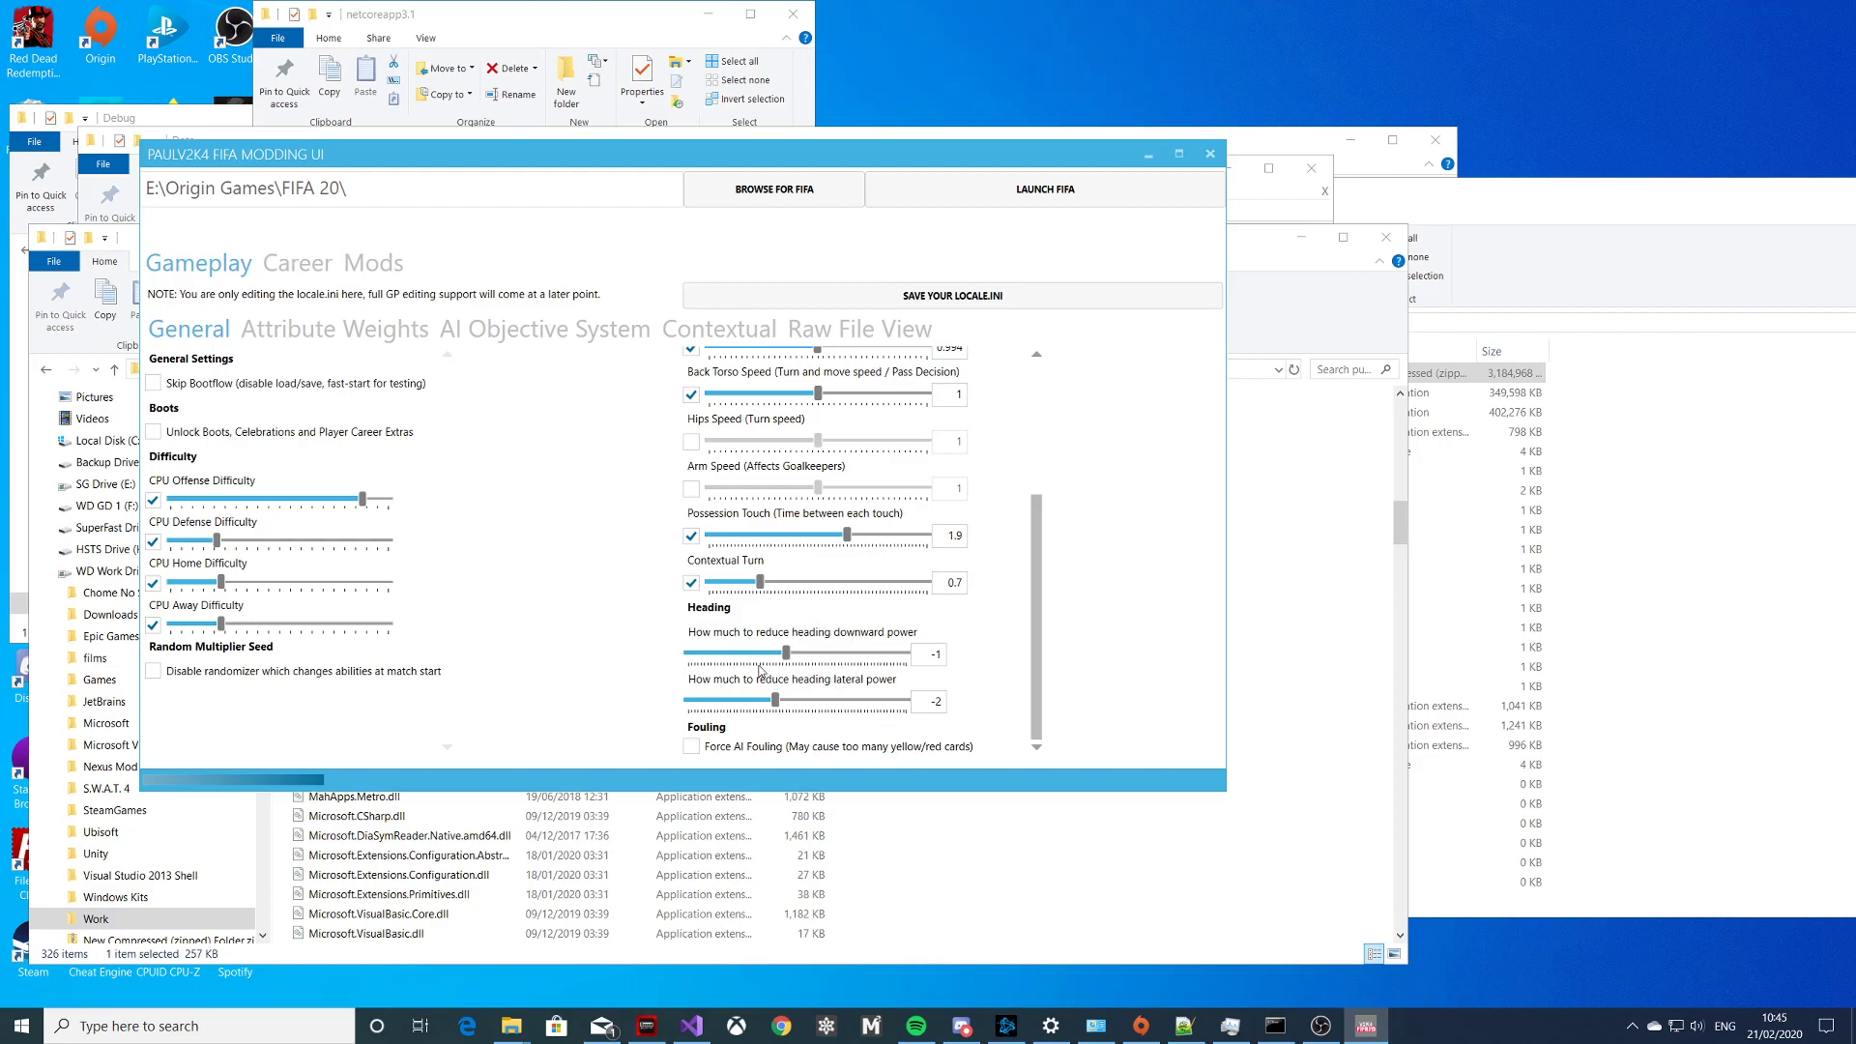
pyautogui.scroll(5, 754, 541)
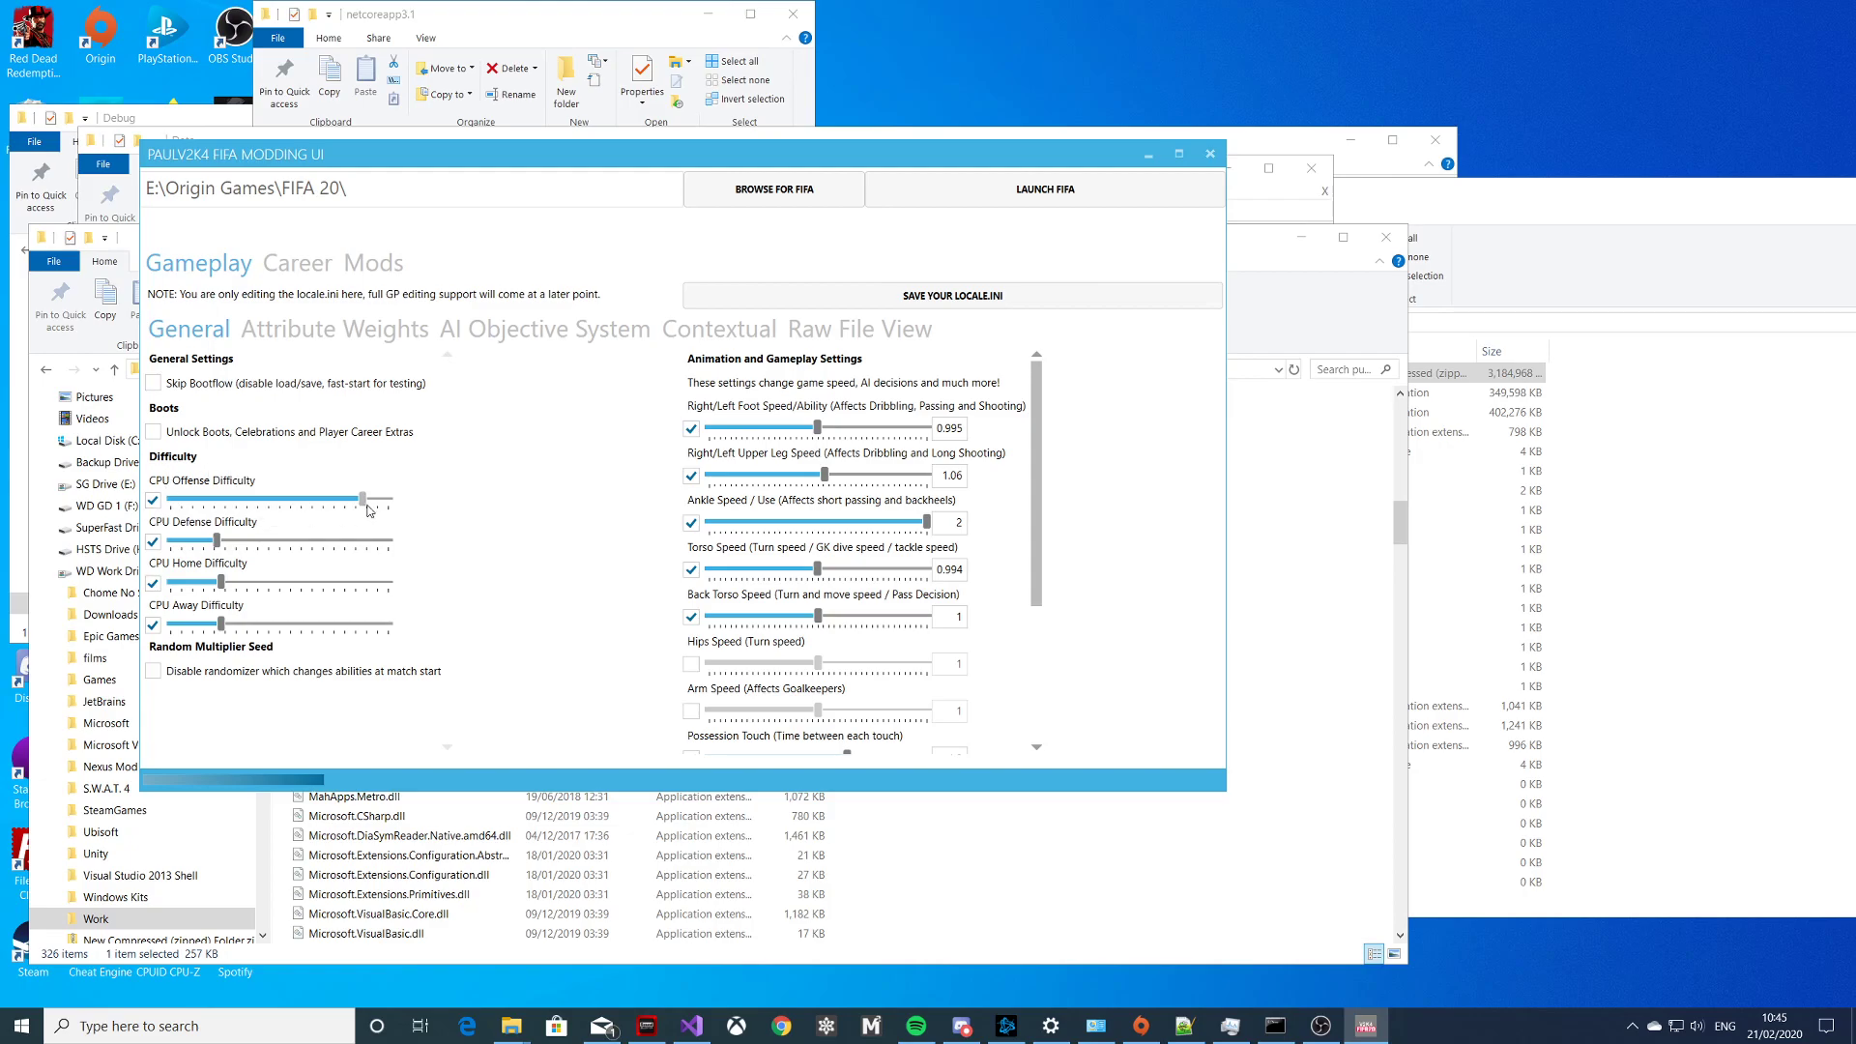
pyautogui.moveTo(363, 500)
pyautogui.mouseDown()
pyautogui.moveTo(332, 499)
pyautogui.moveTo(355, 501)
pyautogui.mouseUp()
pyautogui.moveTo(217, 540); pyautogui.dragTo(231, 548)
# Set Right/Left Foot Speed/Ability to 1.55 and Right/Left Upper Leg Speed to about 1.15
pyautogui.moveTo(826, 428); pyautogui.dragTo(758, 439)
pyautogui.moveTo(754, 431); pyautogui.dragTo(838, 484)
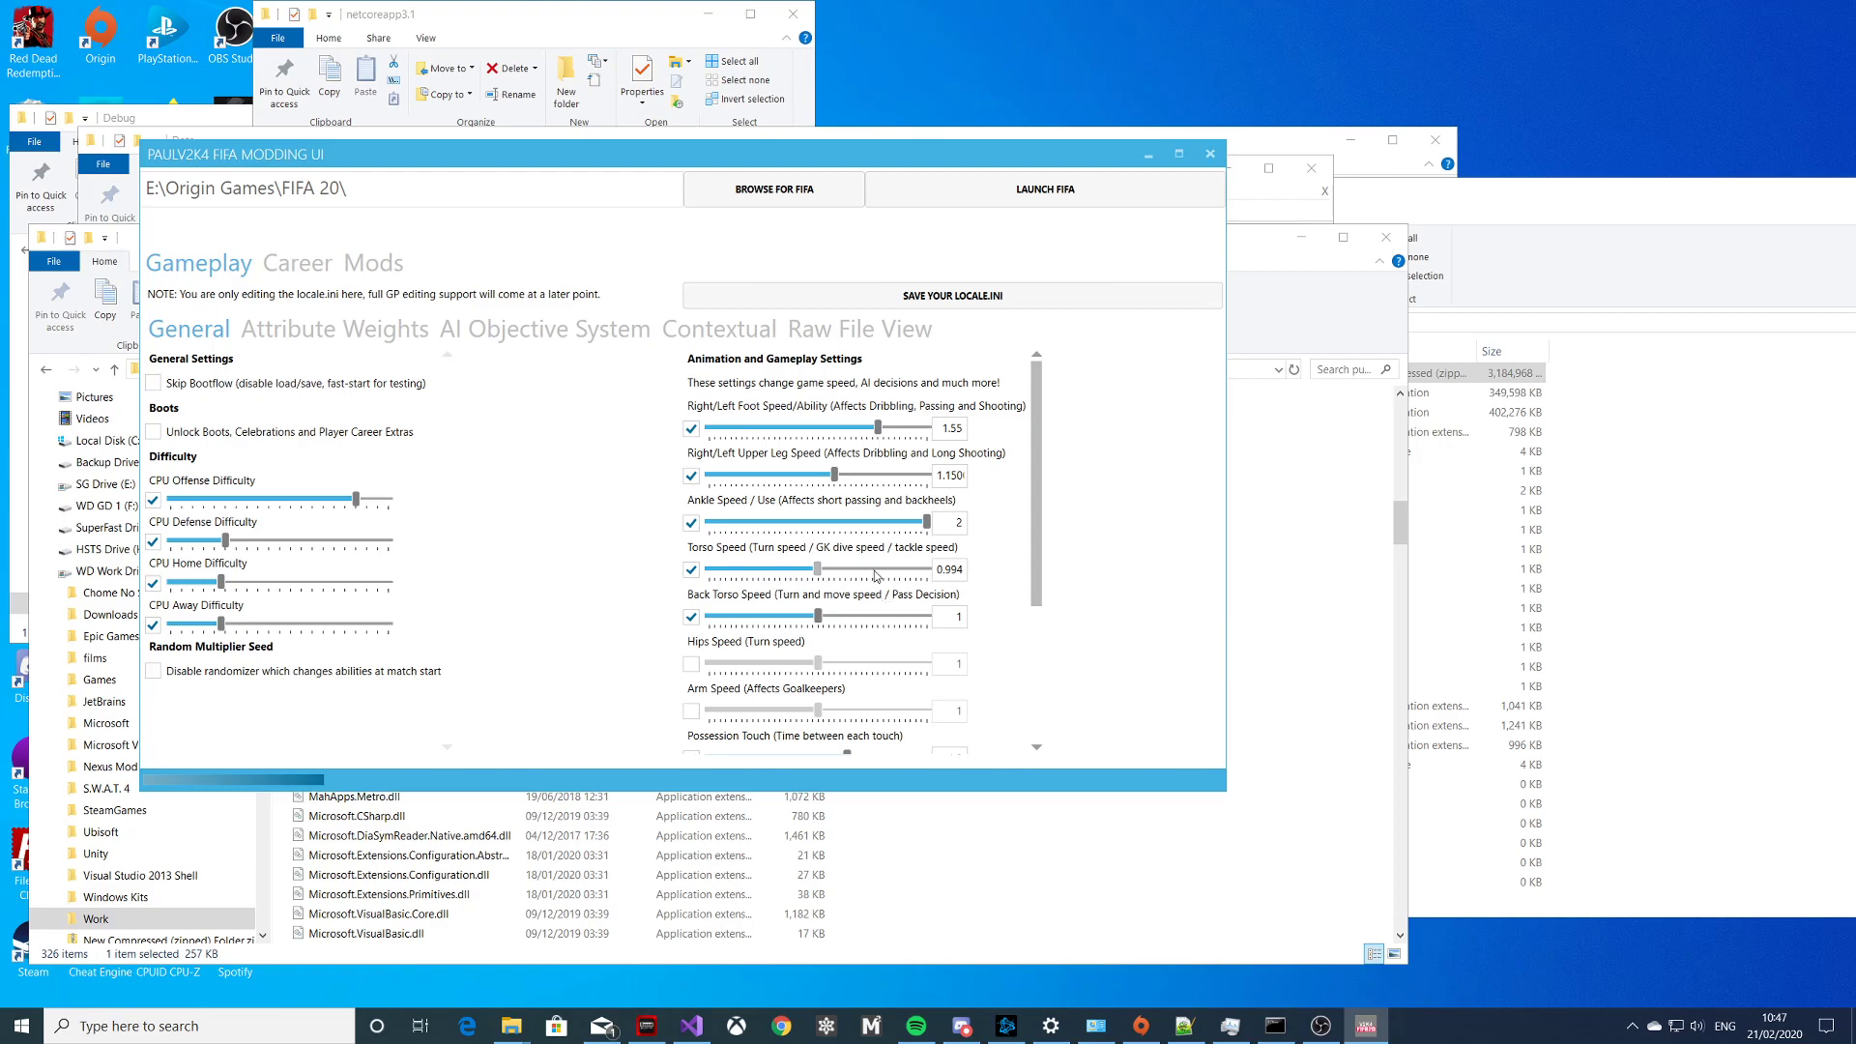
pyautogui.scroll(-2, 871, 626)
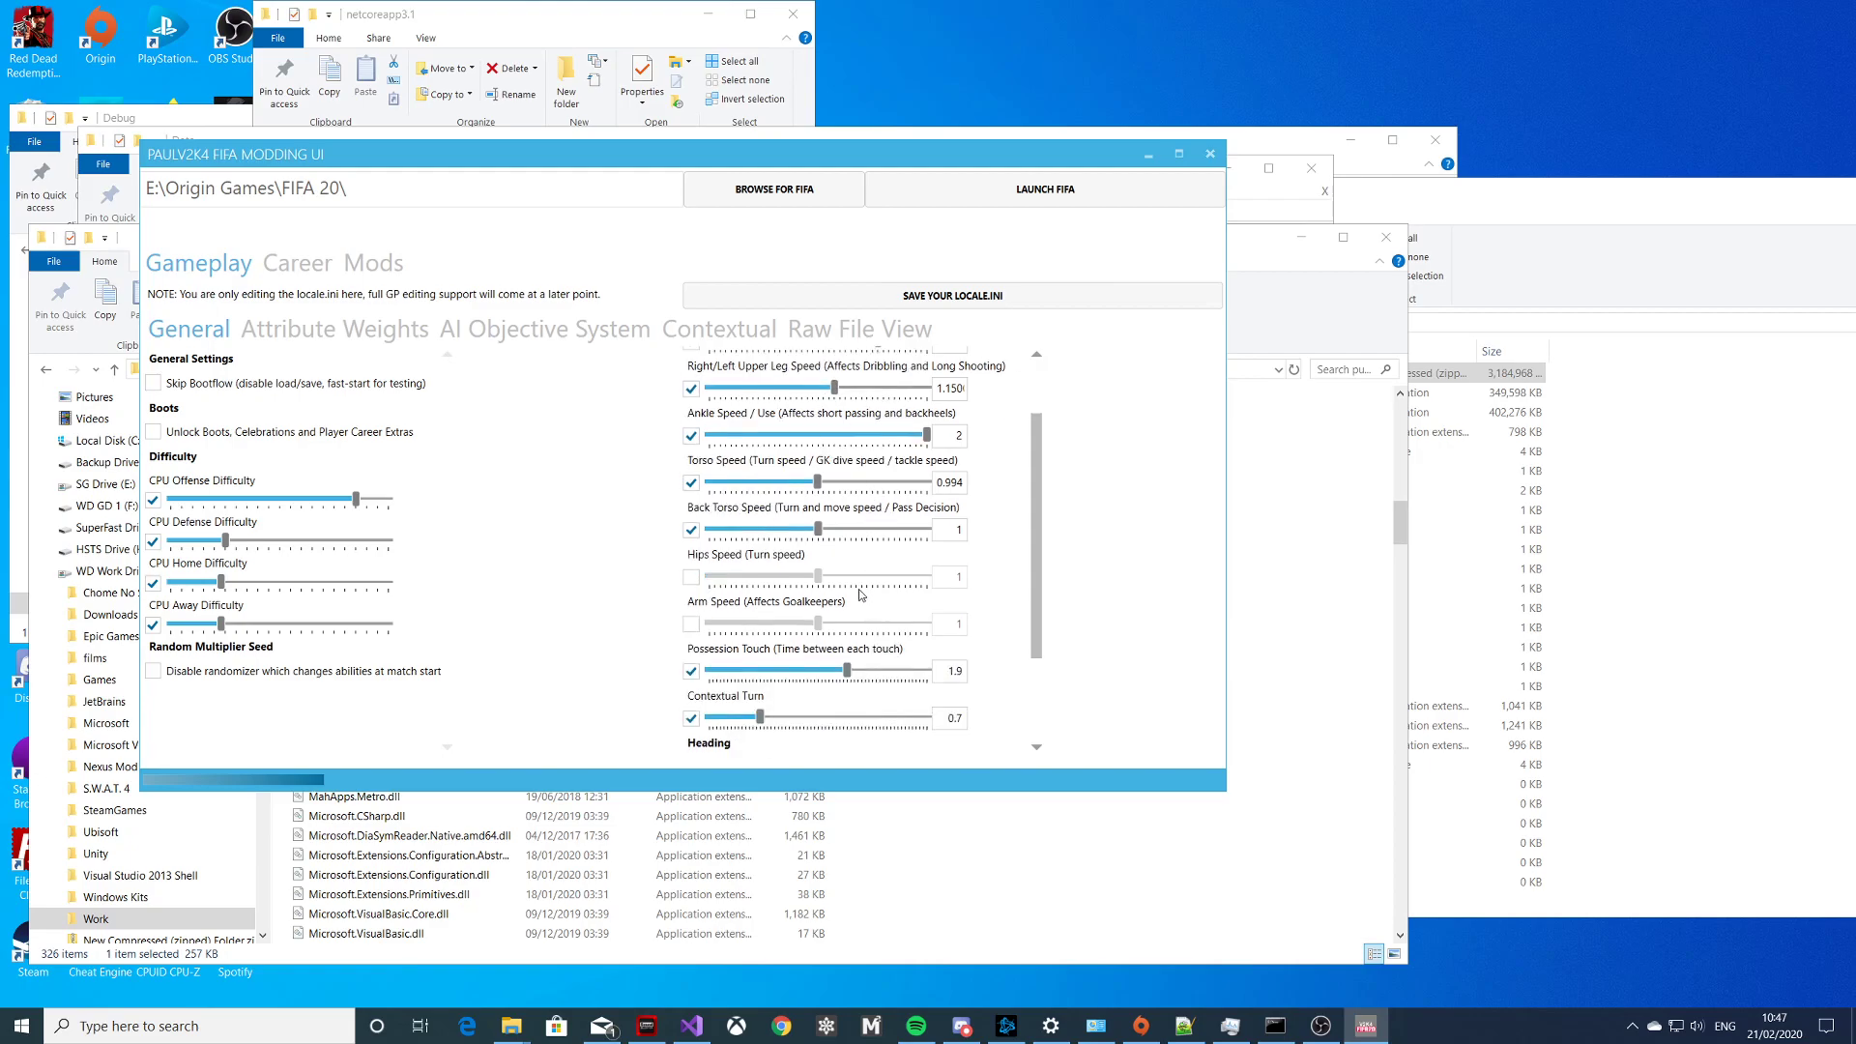
pyautogui.scroll(2, 871, 627)
# Set Contextual Turn to about 2.55 and Possession Touch to 0.9
pyautogui.scroll(-1, 873, 633)
pyautogui.scroll(-1, 871, 628)
pyautogui.scroll(-2, 868, 611)
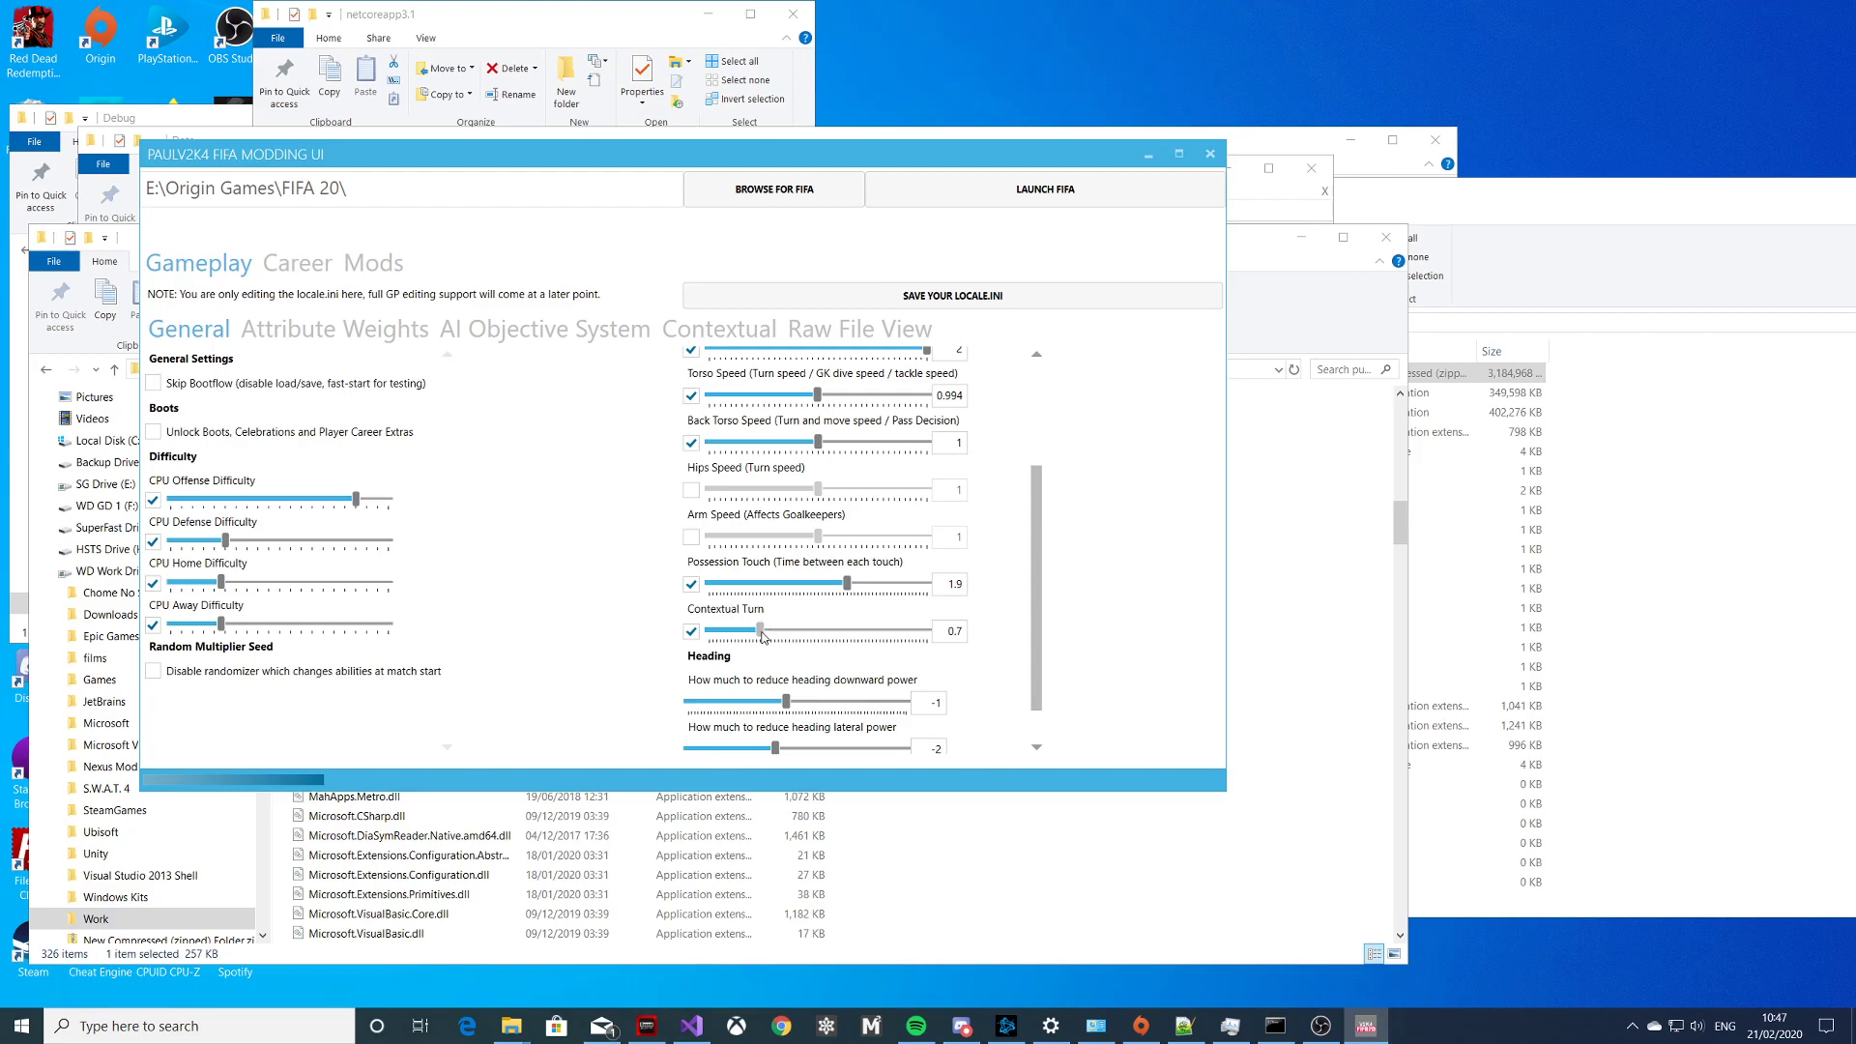
pyautogui.moveTo(762, 636); pyautogui.dragTo(895, 640)
pyautogui.moveTo(843, 591); pyautogui.dragTo(778, 597)
# Review the animation and gameplay, heading and fouling options in the general gameplay settings
pyautogui.scroll(-1, 778, 585)
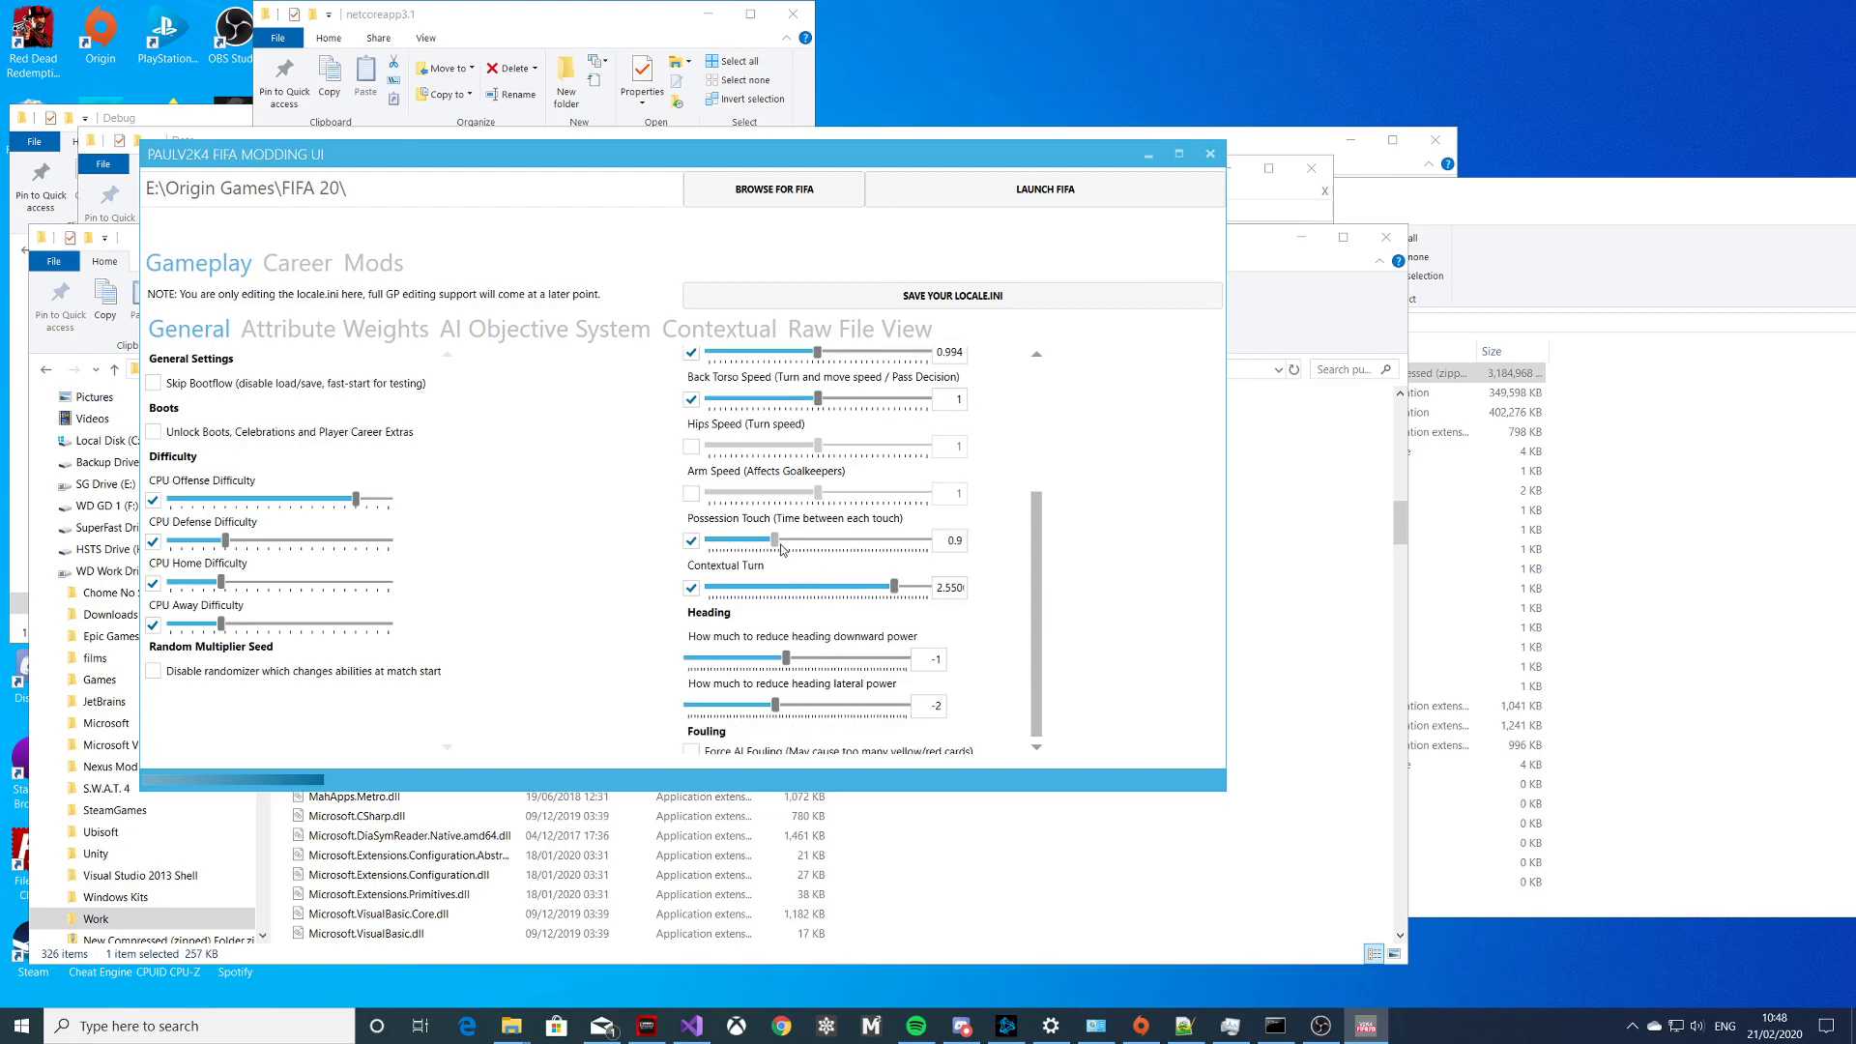
pyautogui.scroll(-1, 847, 544)
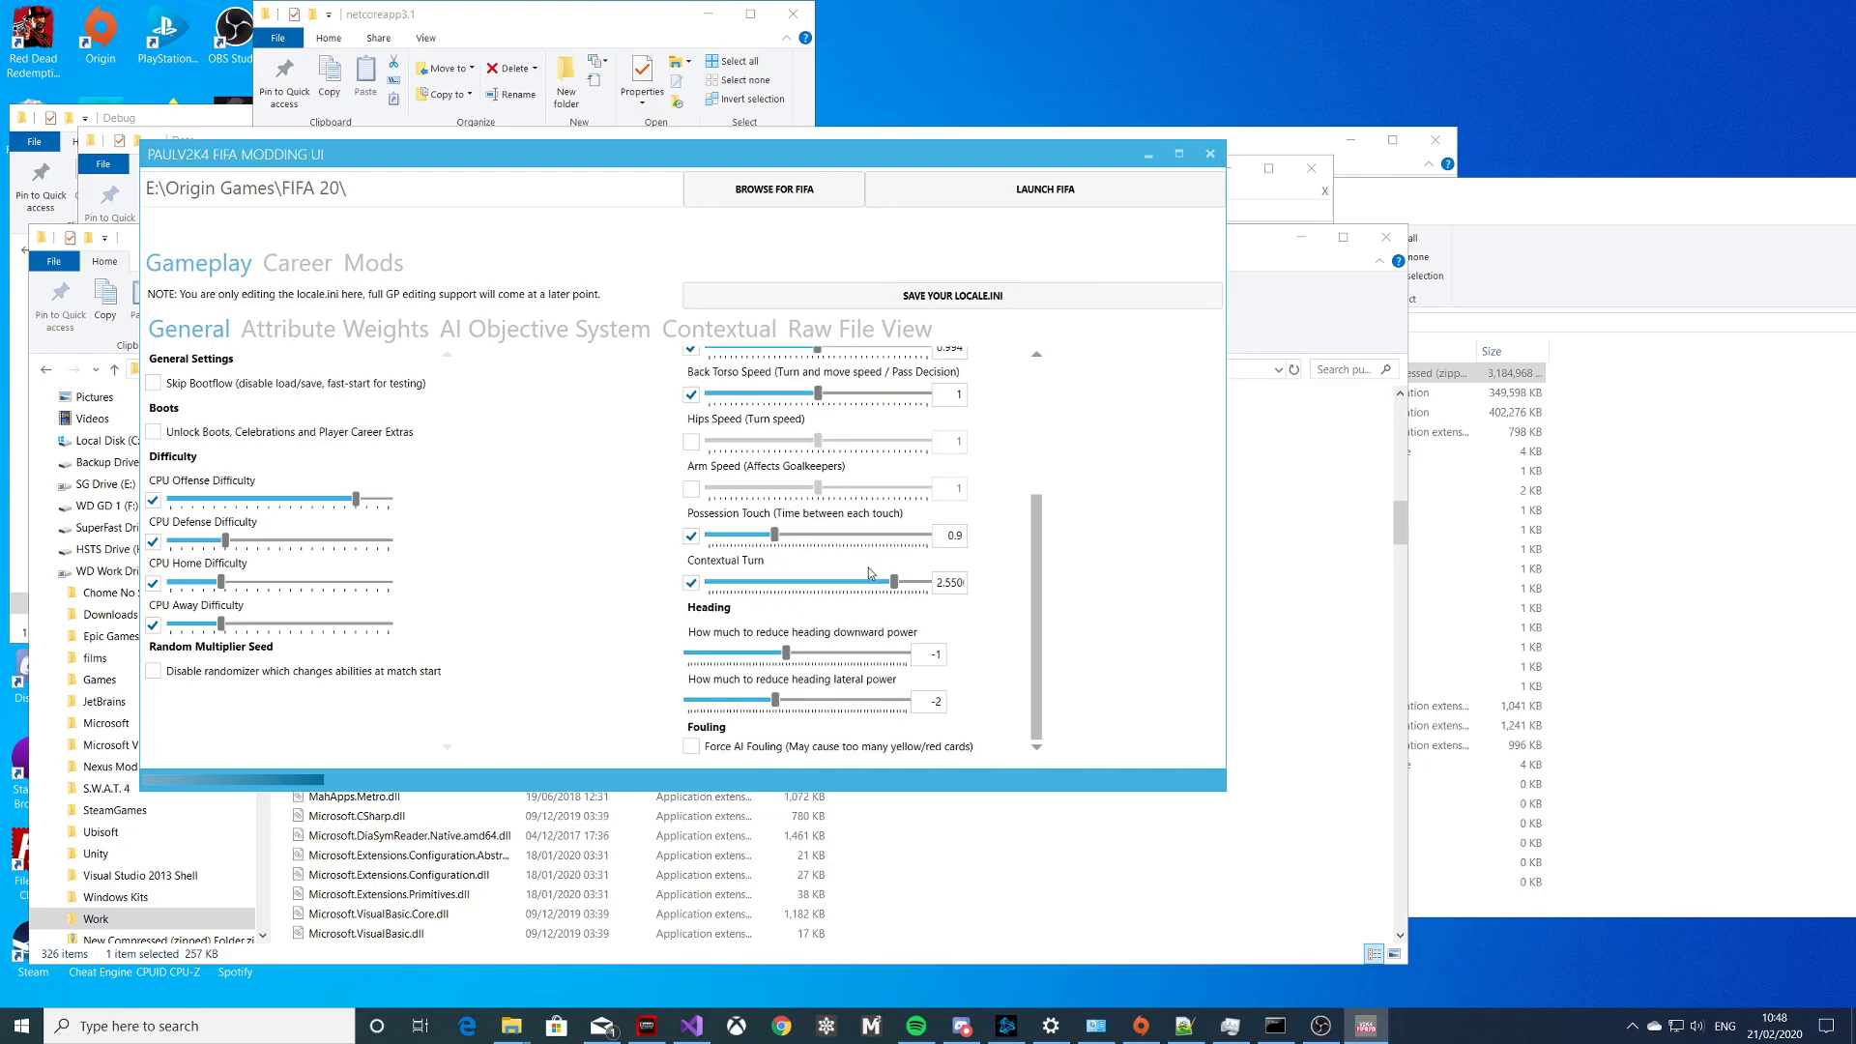
pyautogui.scroll(2, 864, 571)
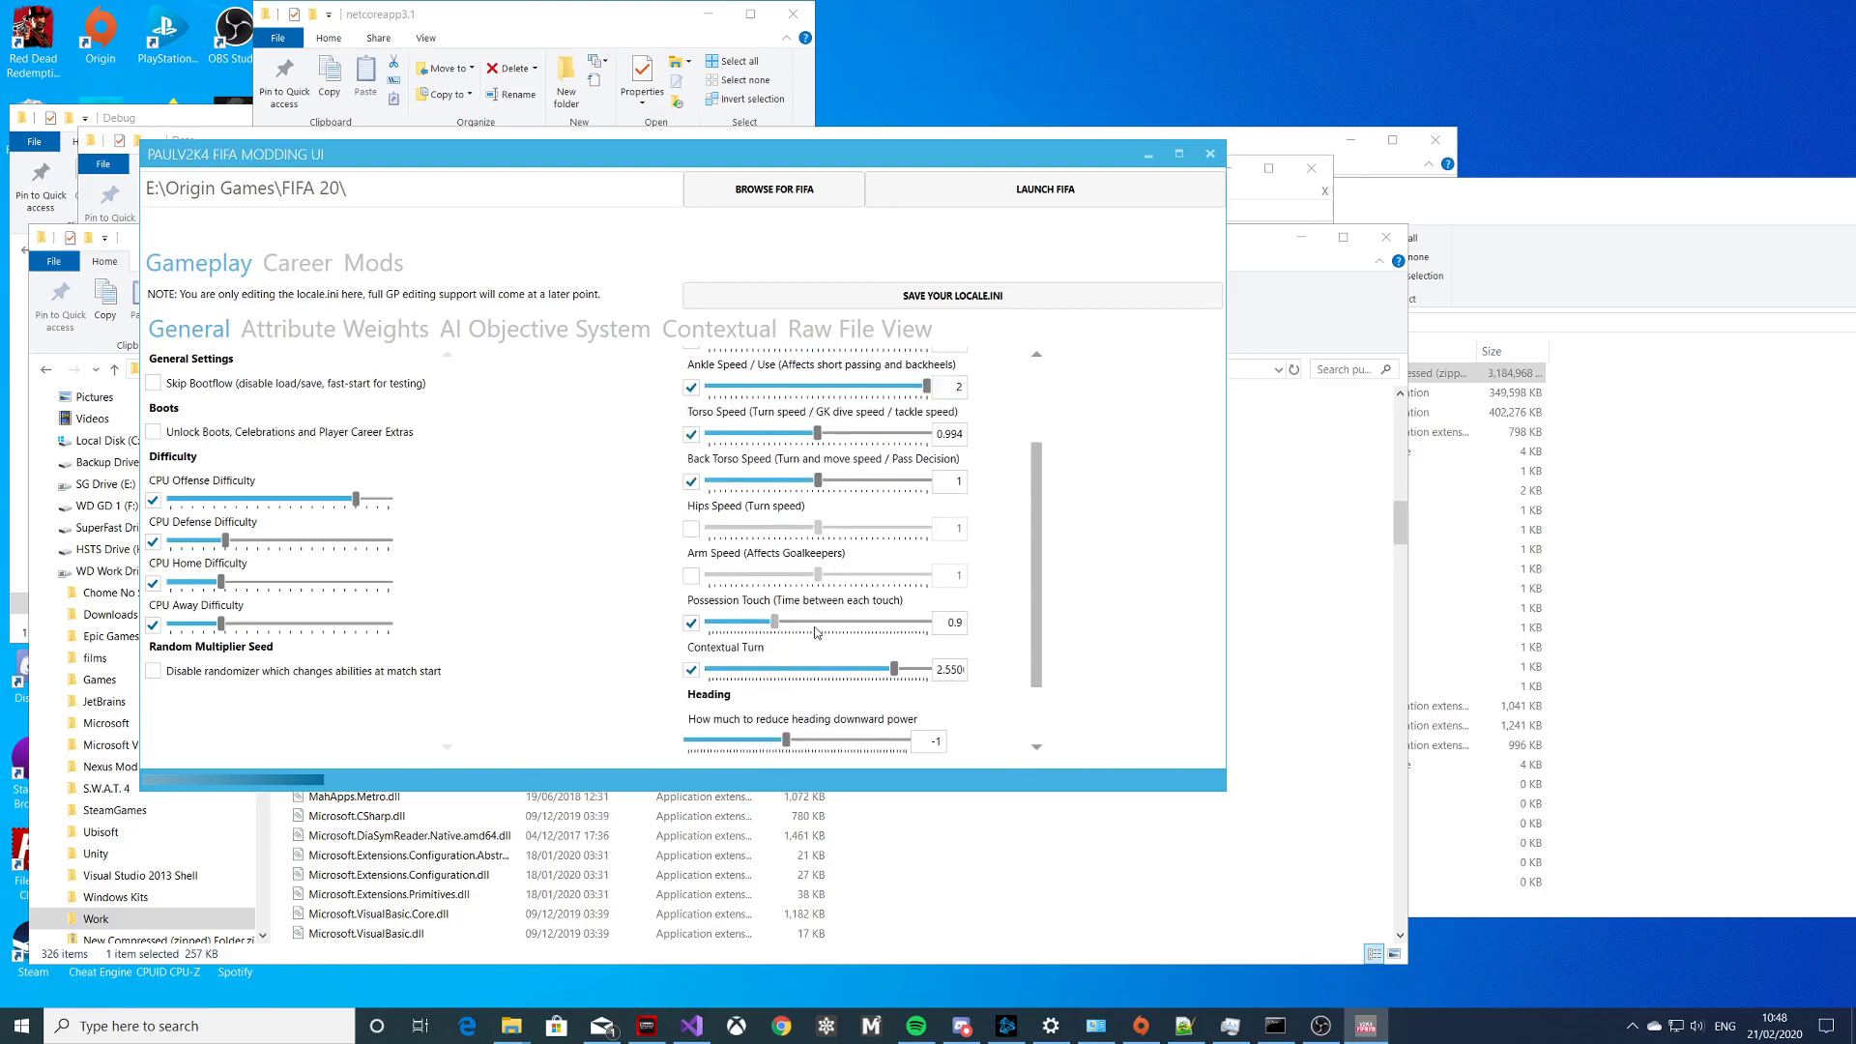
pyautogui.scroll(-2, 821, 628)
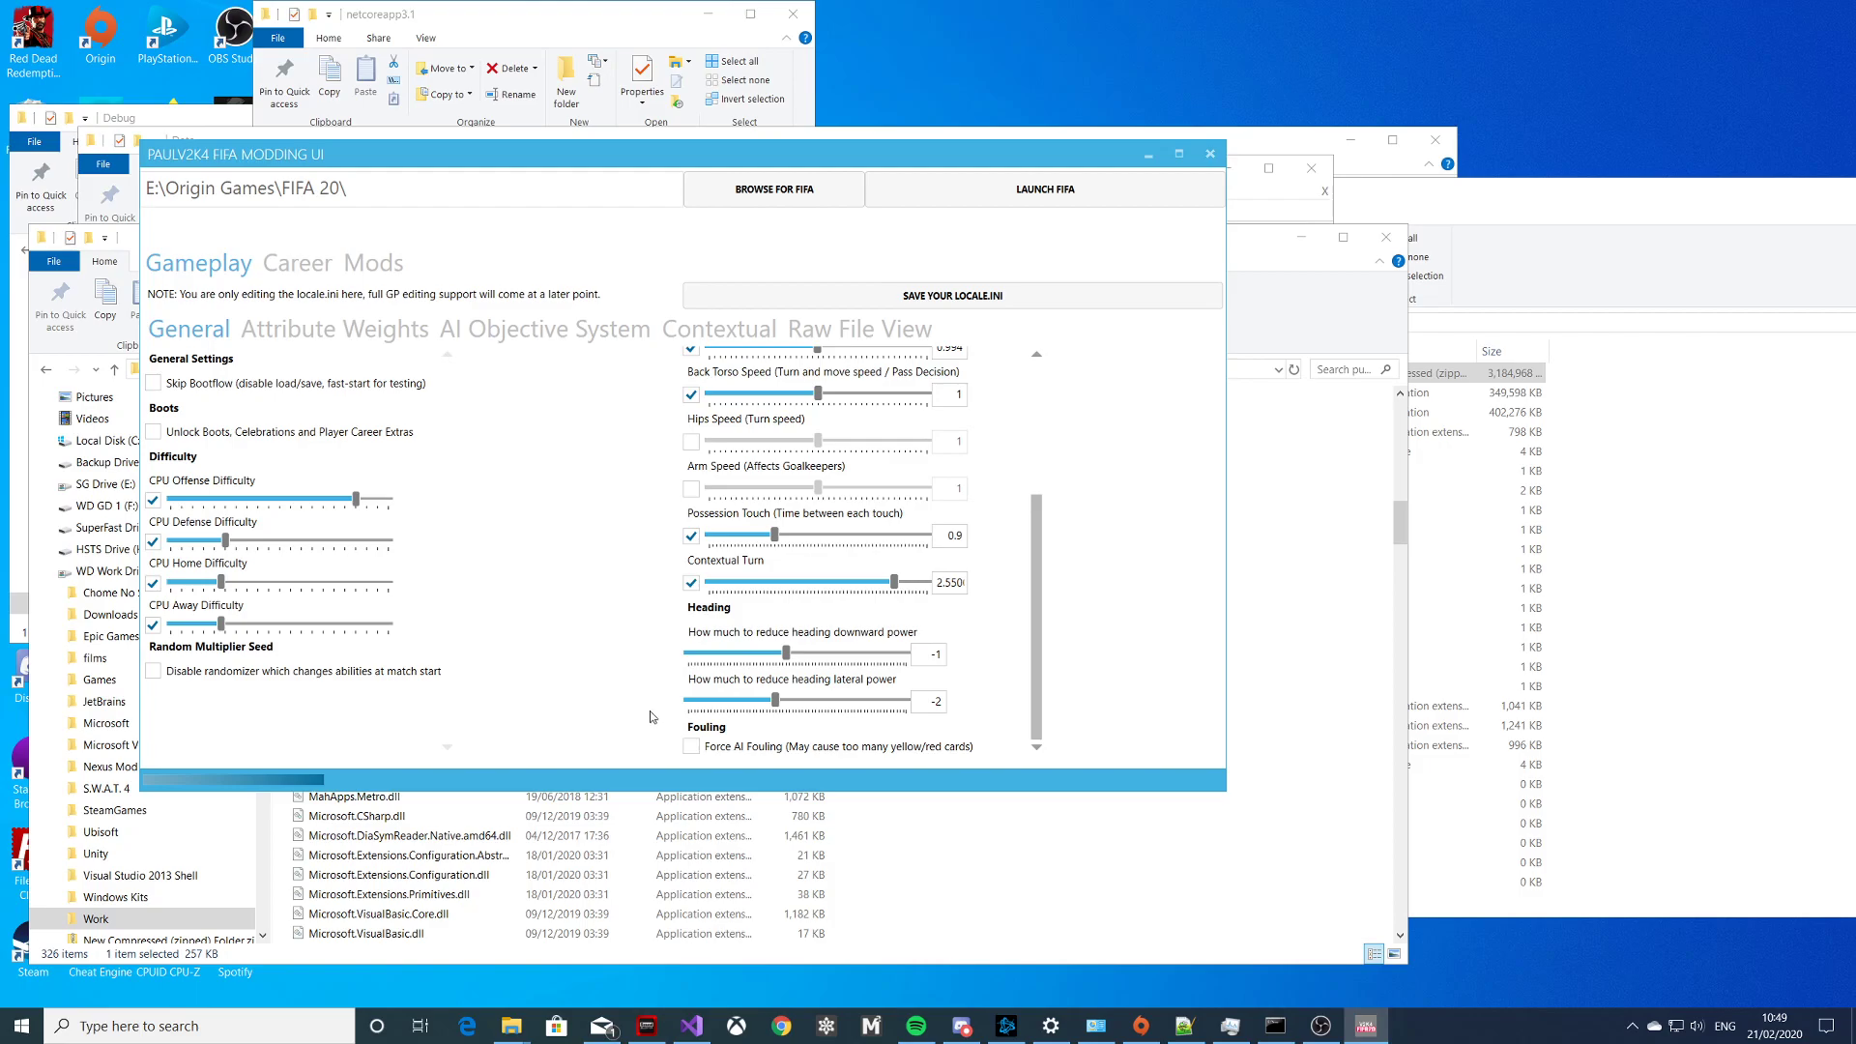
pyautogui.scroll(5, 863, 685)
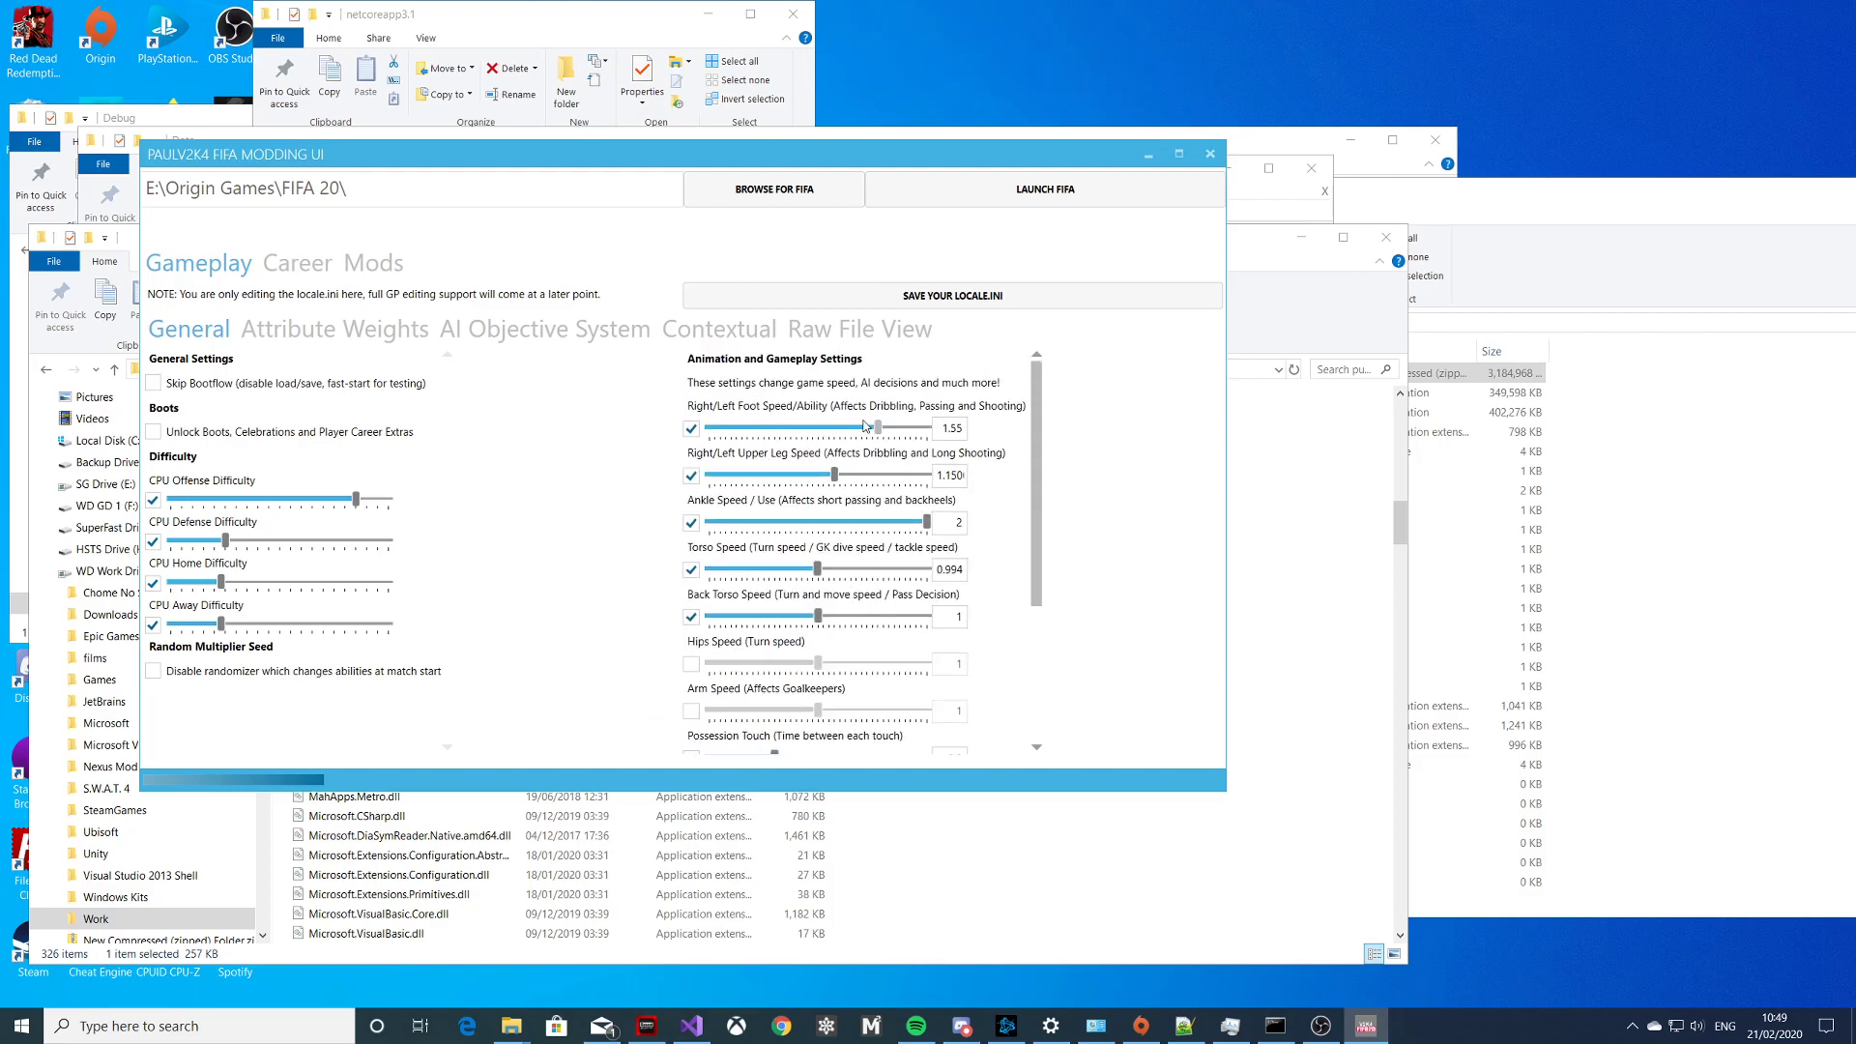
pyautogui.scroll(-5, 851, 484)
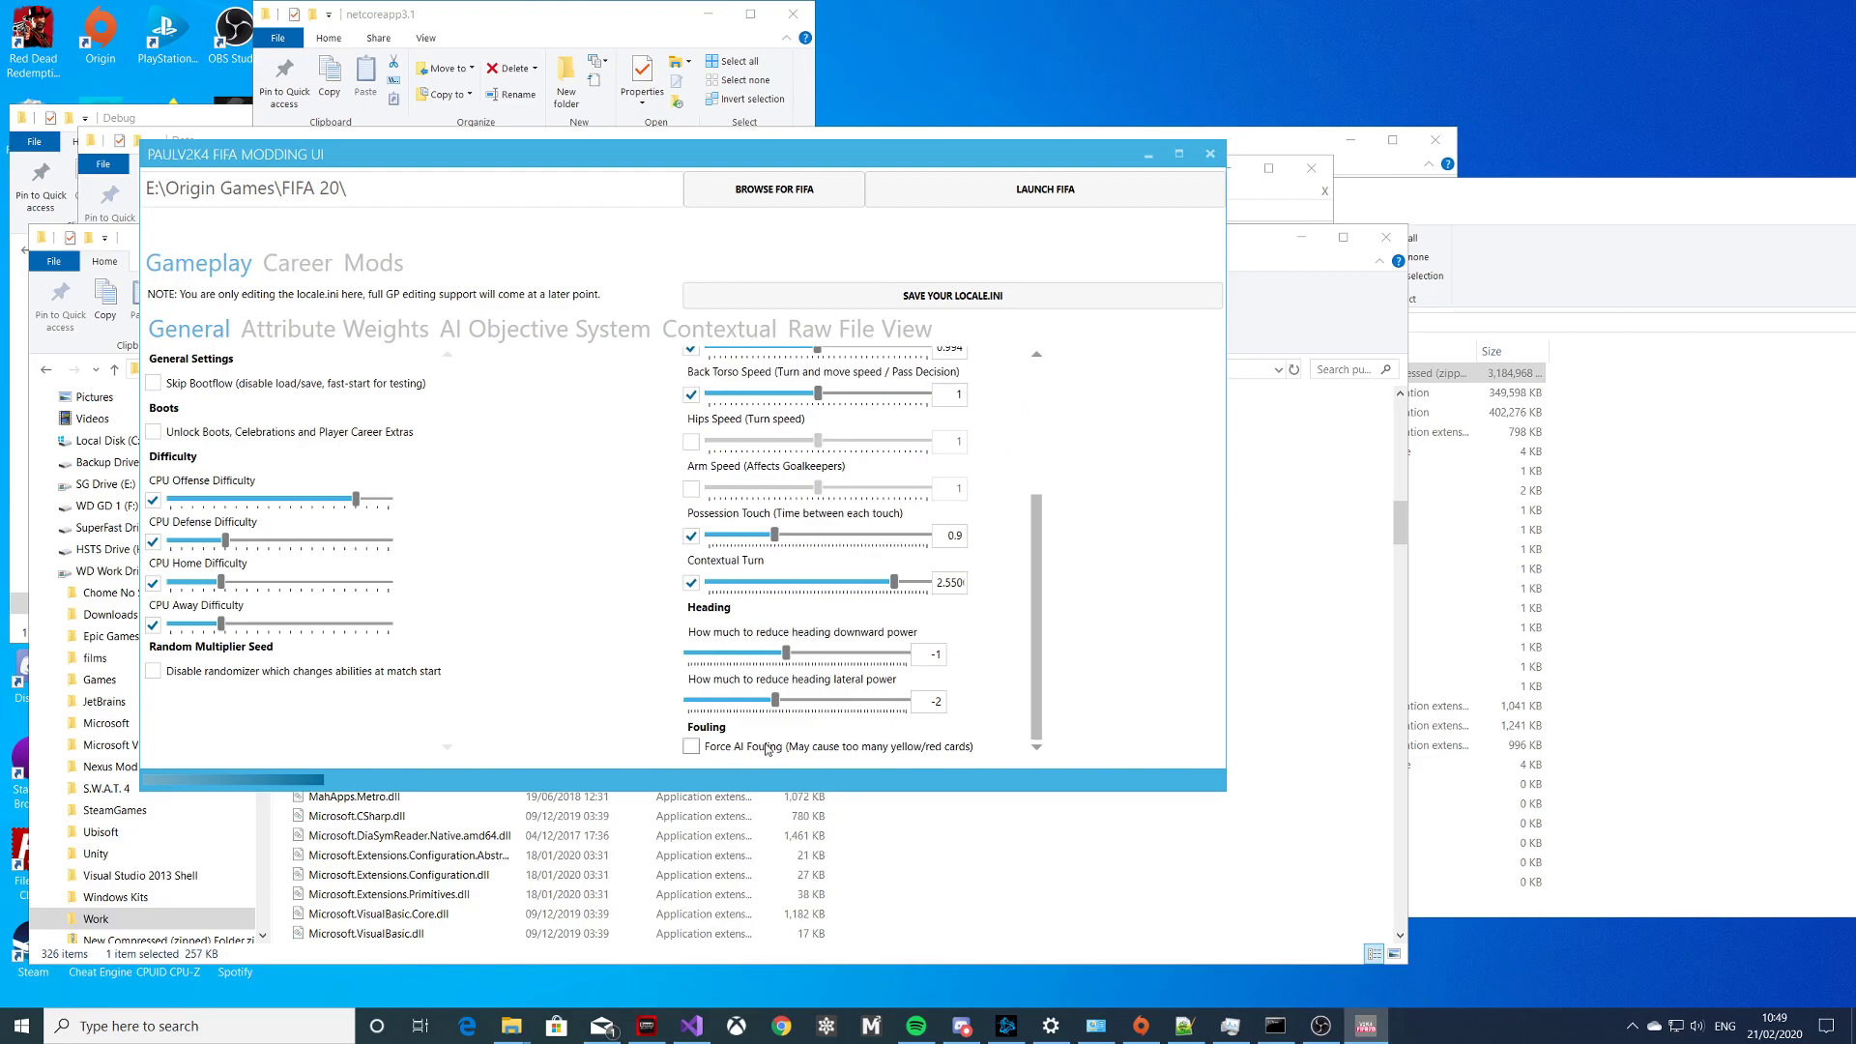
pyautogui.scroll(5, 809, 530)
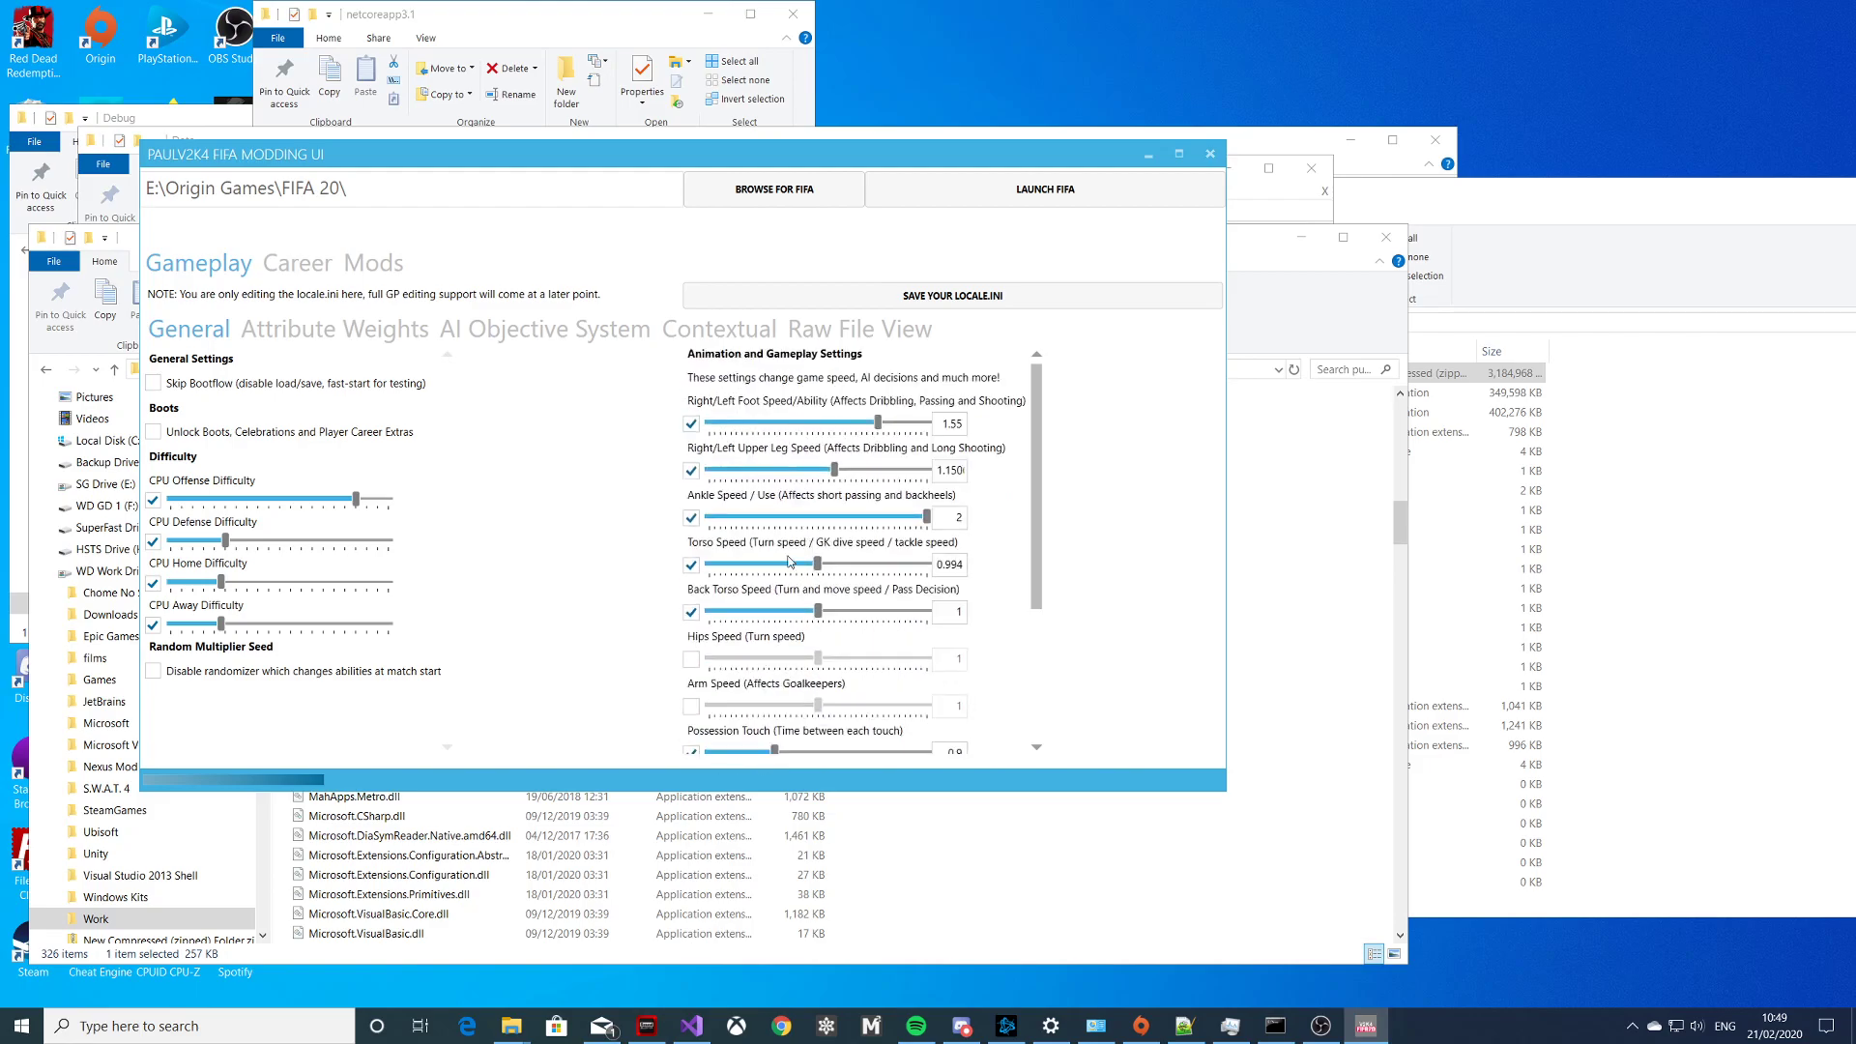
pyautogui.scroll(-5, 818, 611)
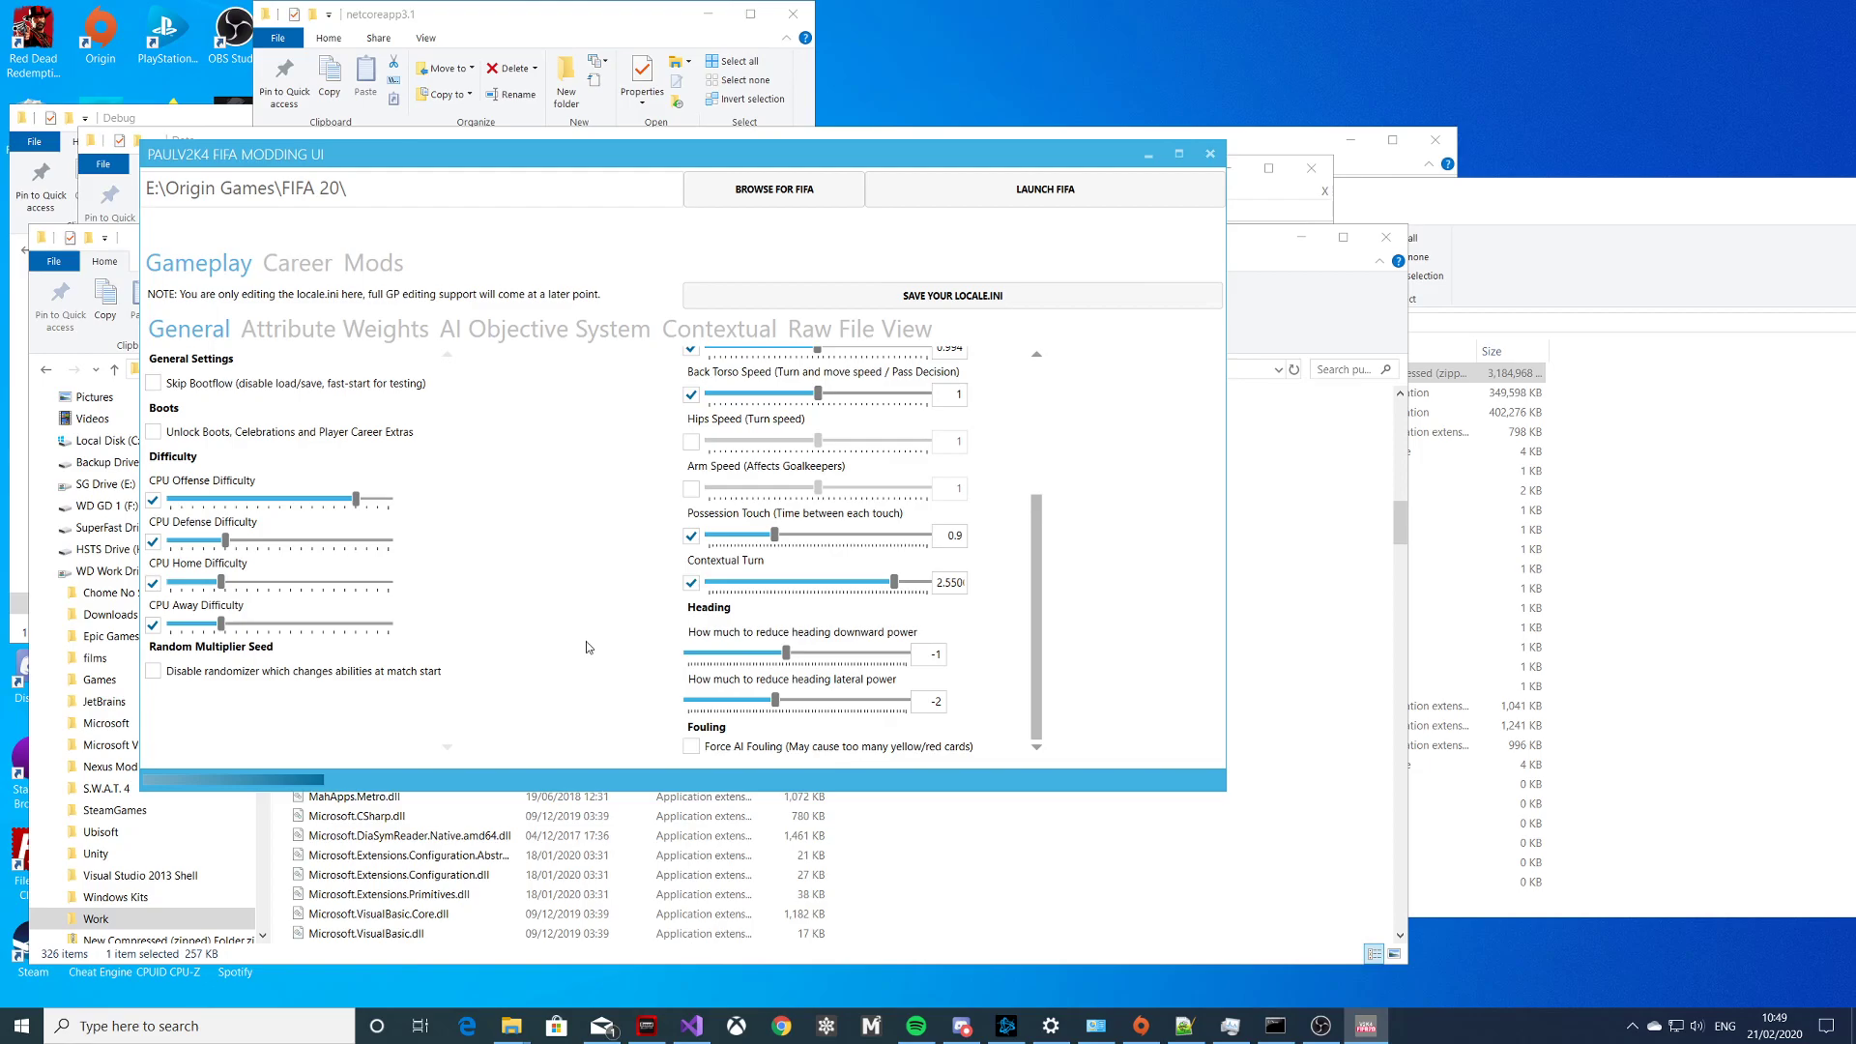
# Examine the attribute graph override options and the full list of attribute weightings
pyautogui.scroll(1, 865, 648)
pyautogui.scroll(-1, 856, 636)
pyautogui.click(335, 329)
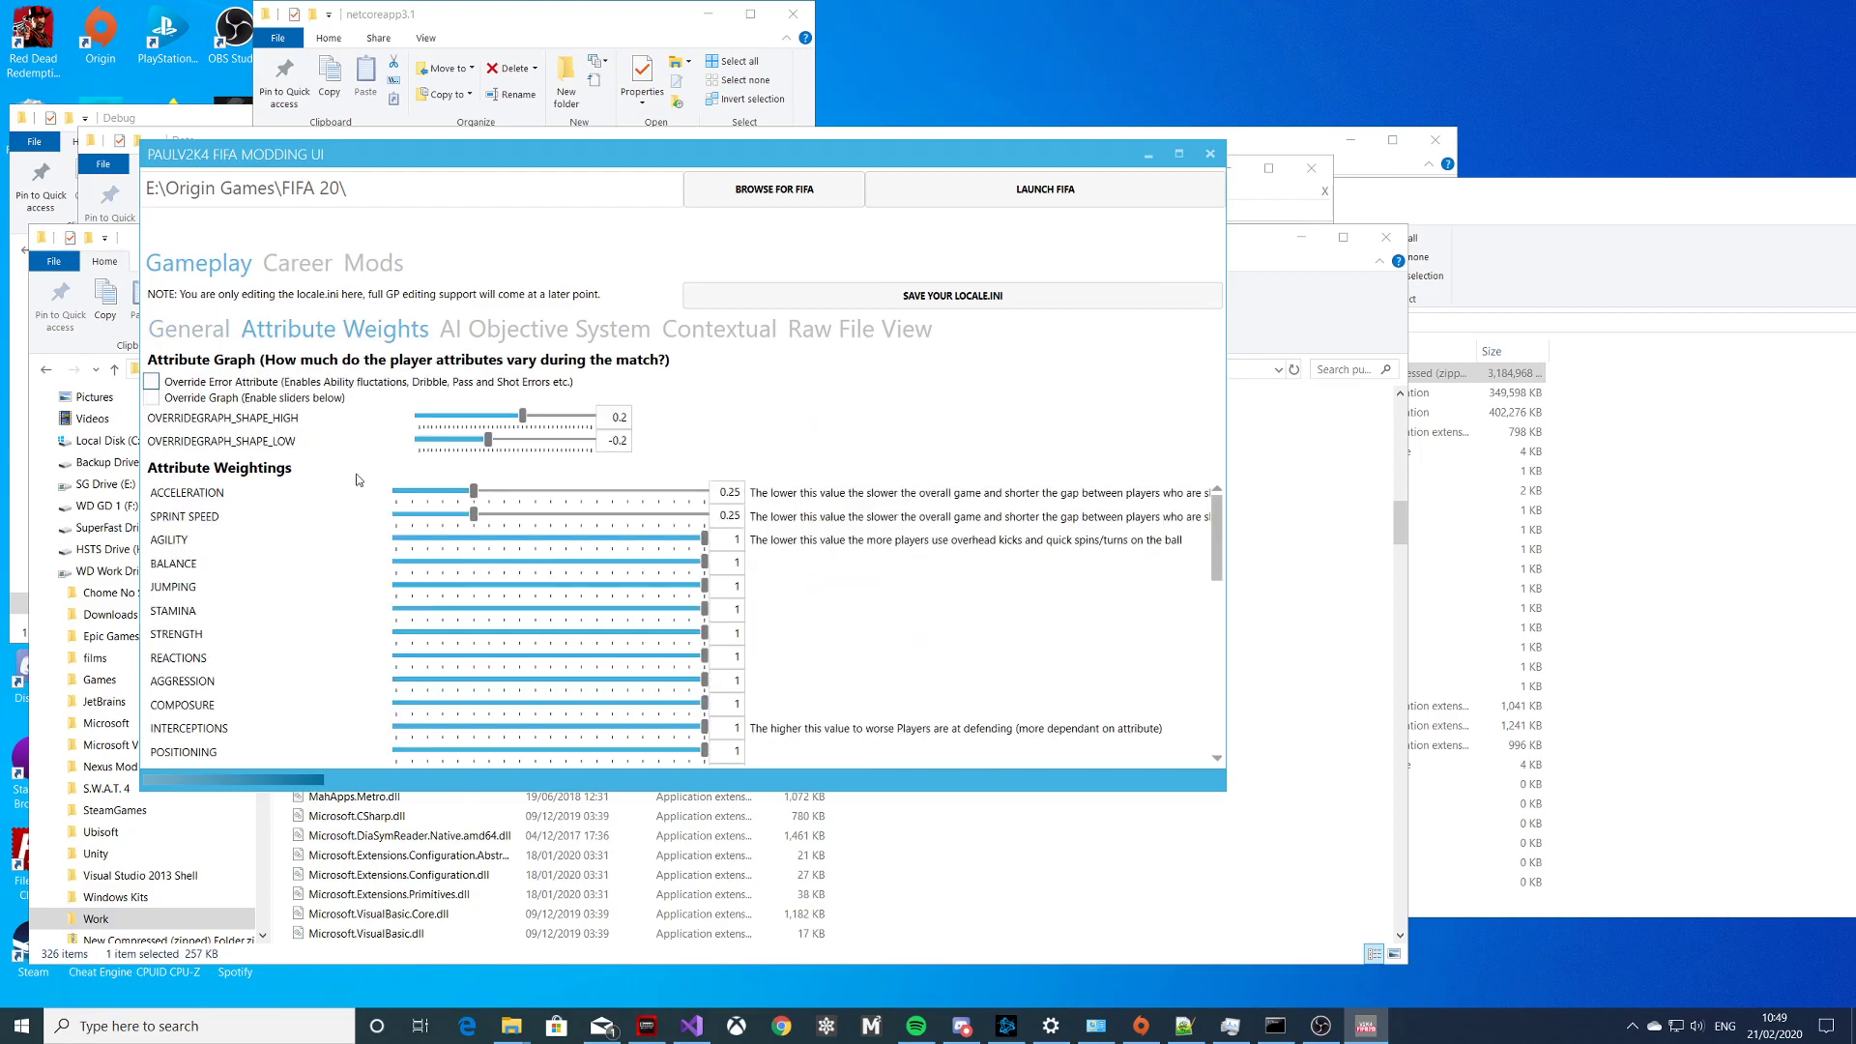
pyautogui.click(171, 398)
pyautogui.click(152, 397)
pyautogui.click(151, 383)
pyautogui.scroll(-10, 892, 590)
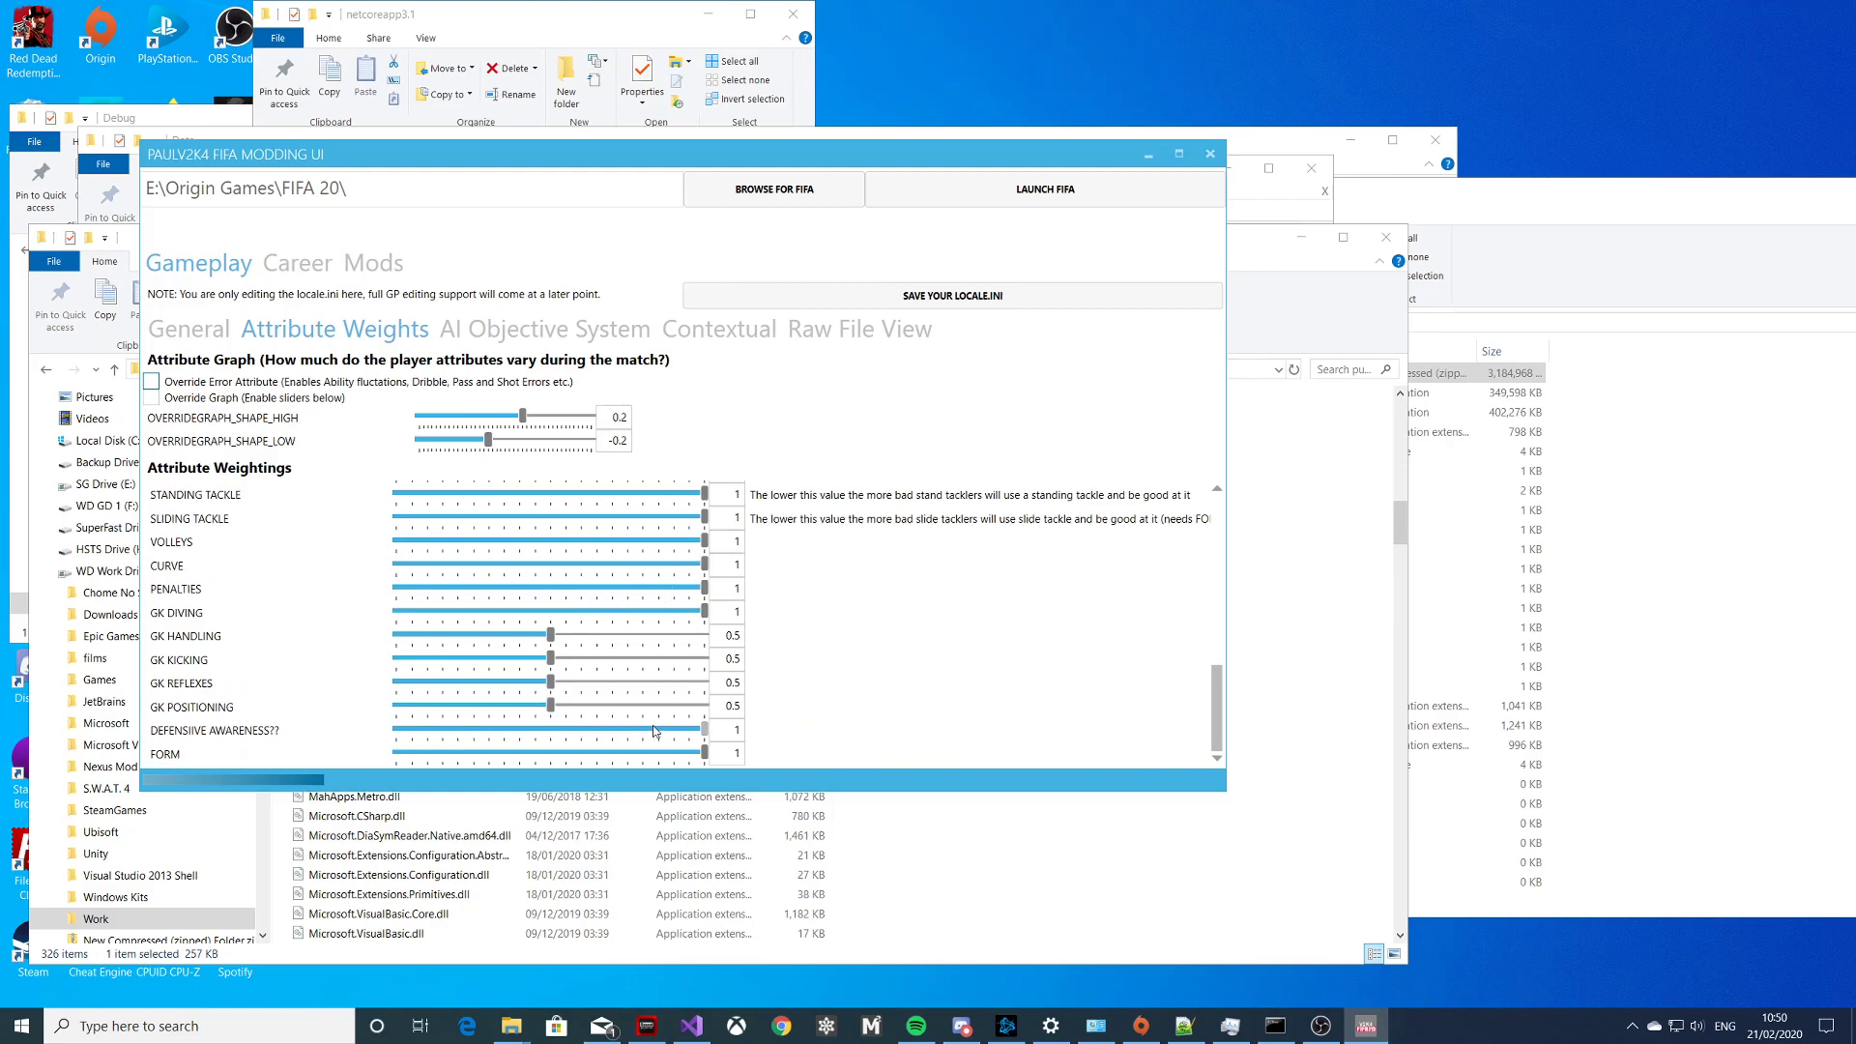
pyautogui.scroll(10, 640, 718)
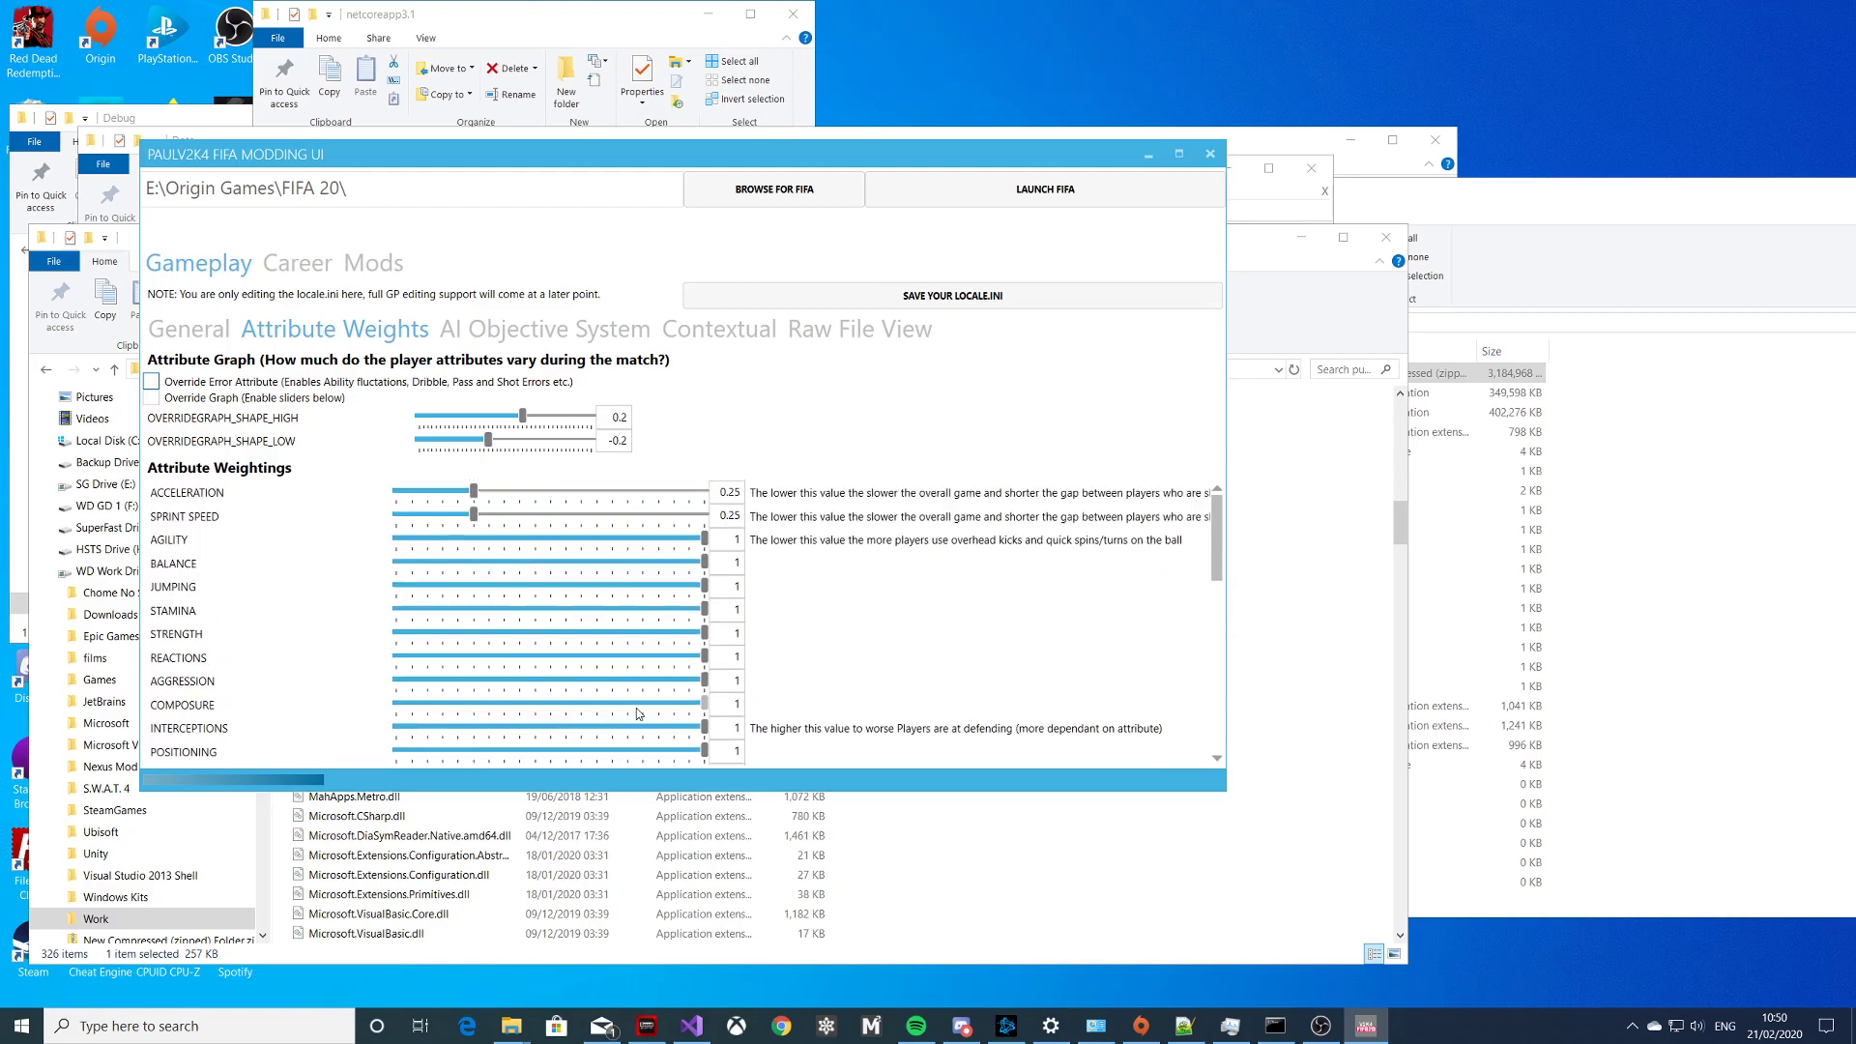
# Examine the AI Objective System list of AI options that can be enabled or disabled
pyautogui.click(575, 331)
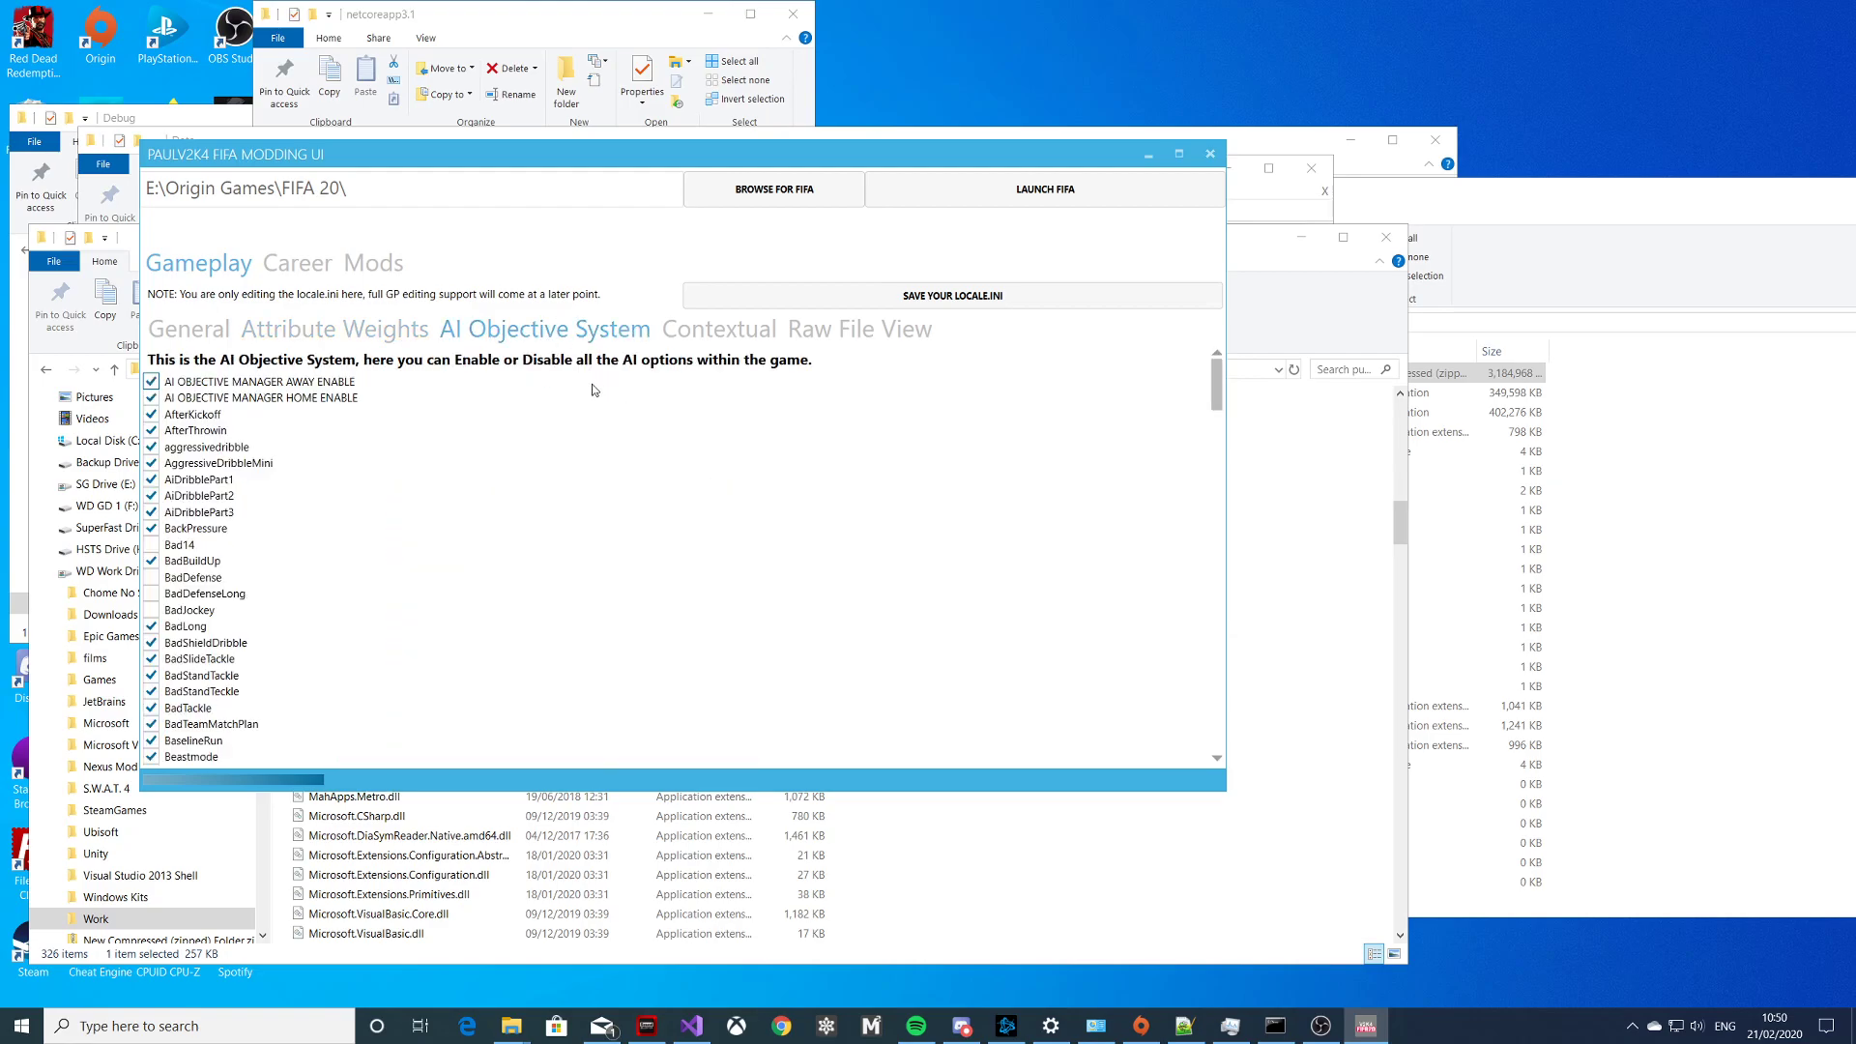
pyautogui.scroll(-6, 249, 494)
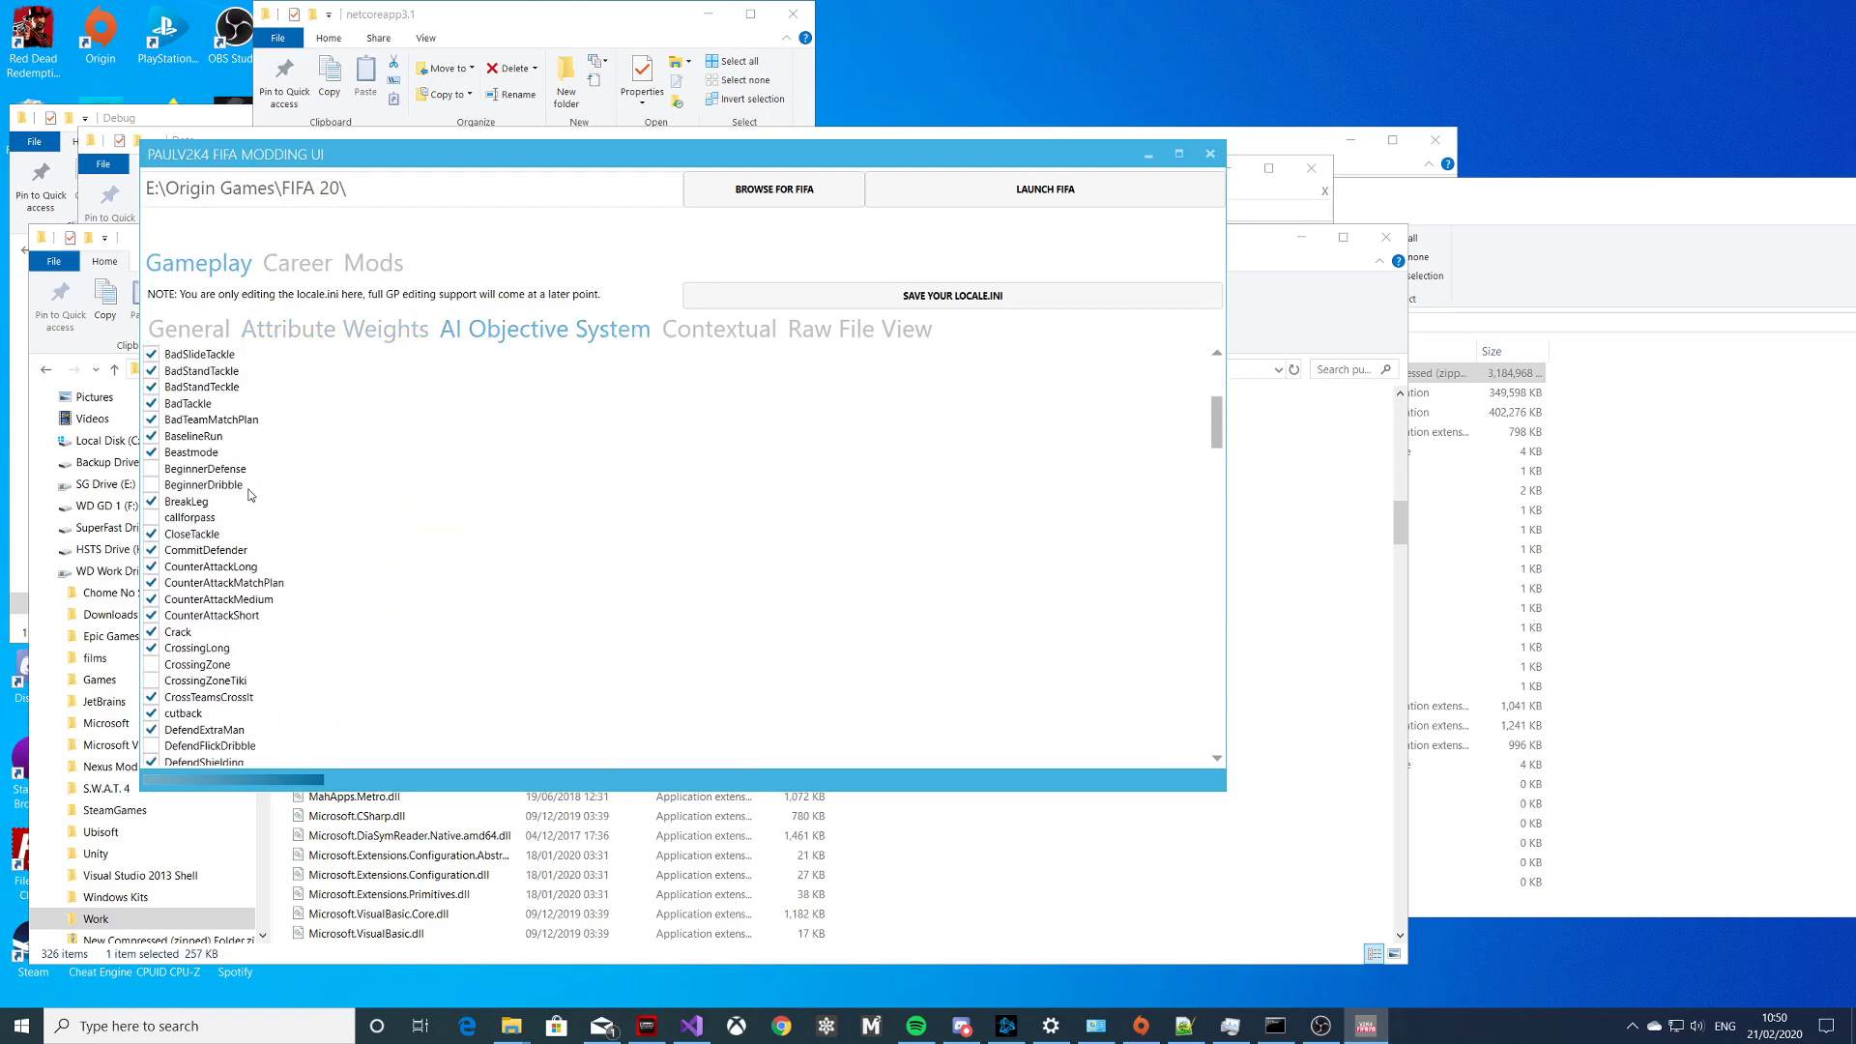
pyautogui.scroll(7, 249, 494)
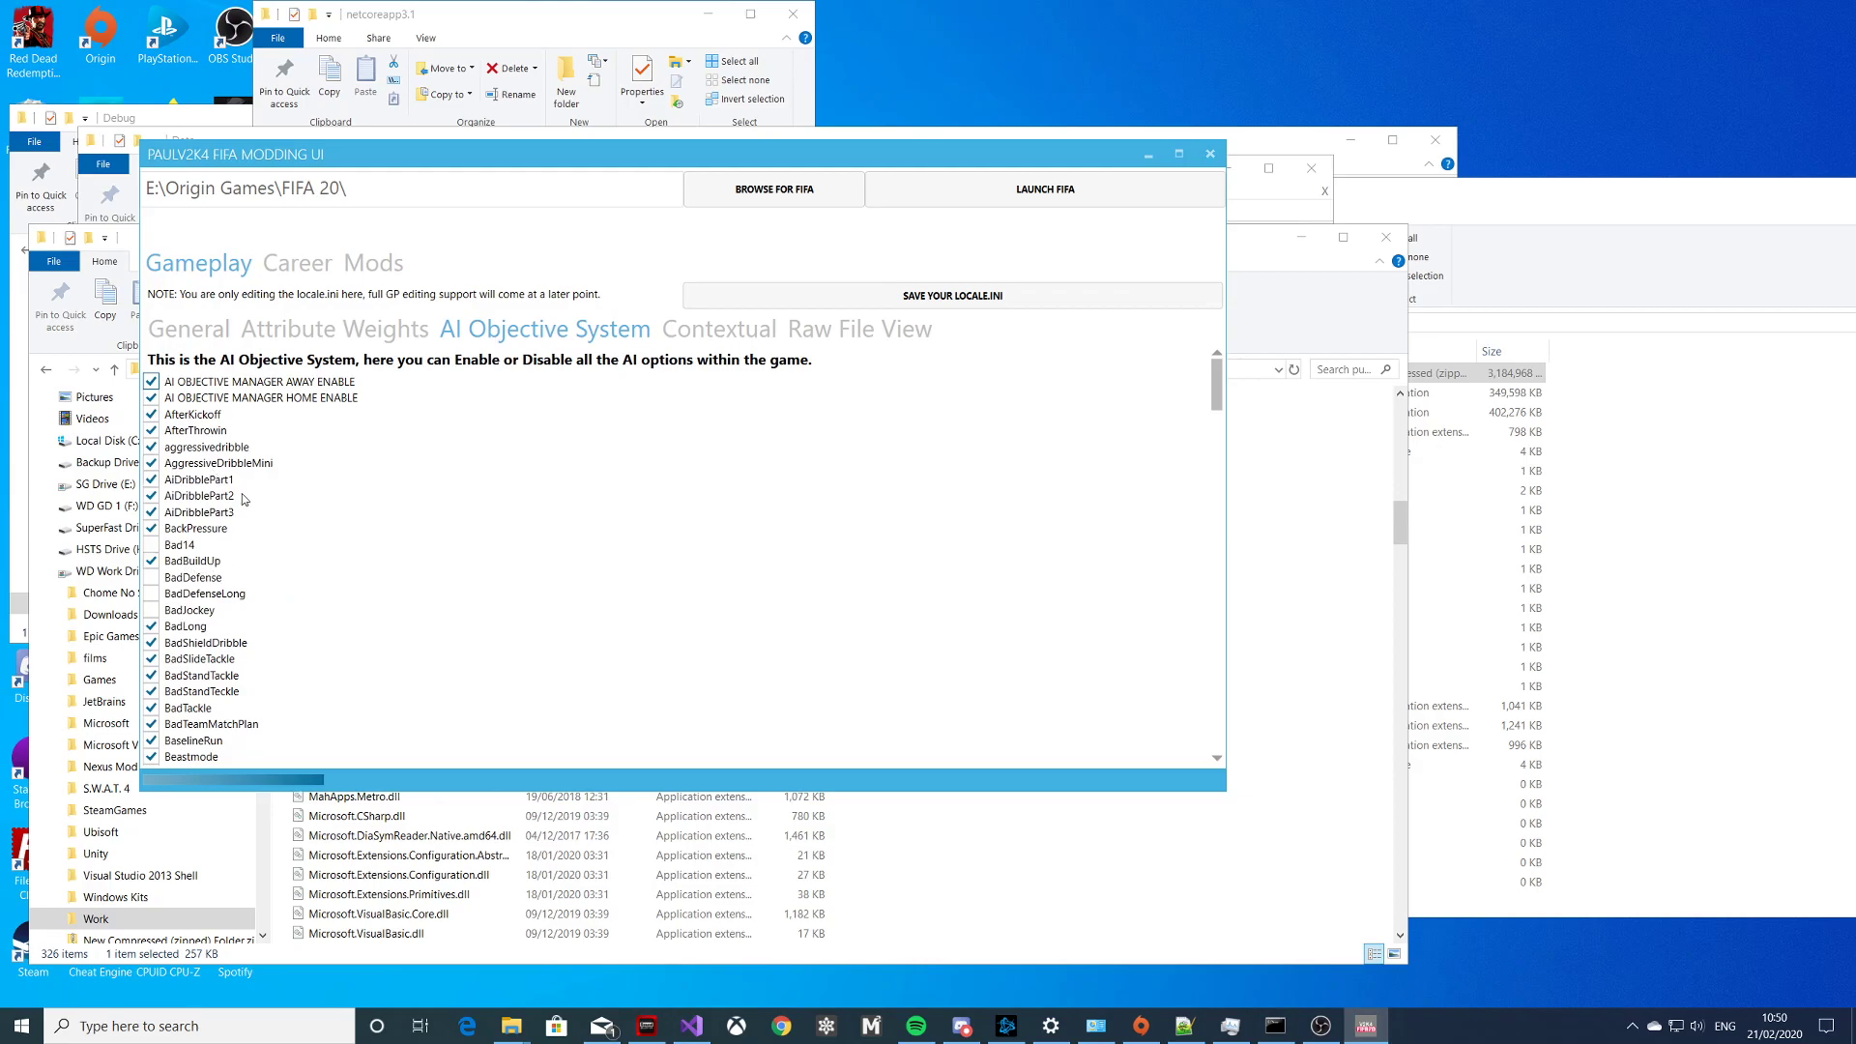
pyautogui.scroll(-15, 242, 496)
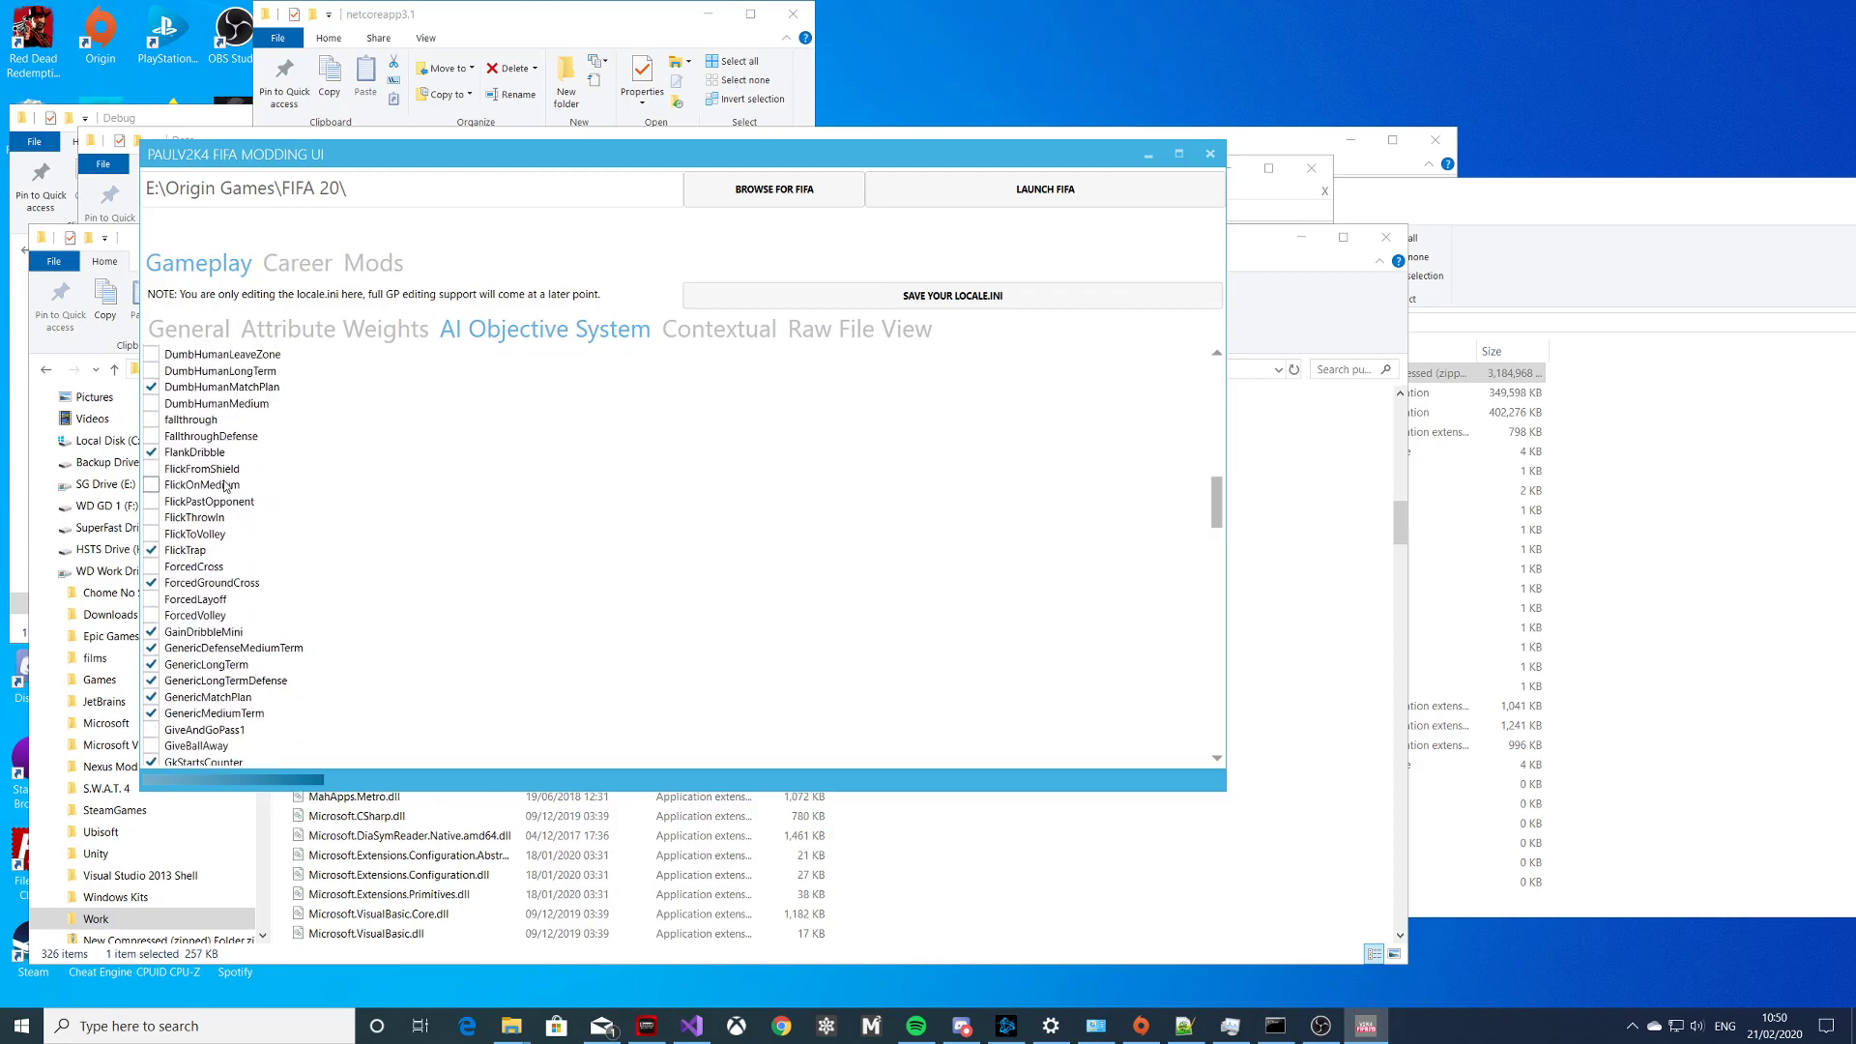
pyautogui.scroll(-15, 224, 487)
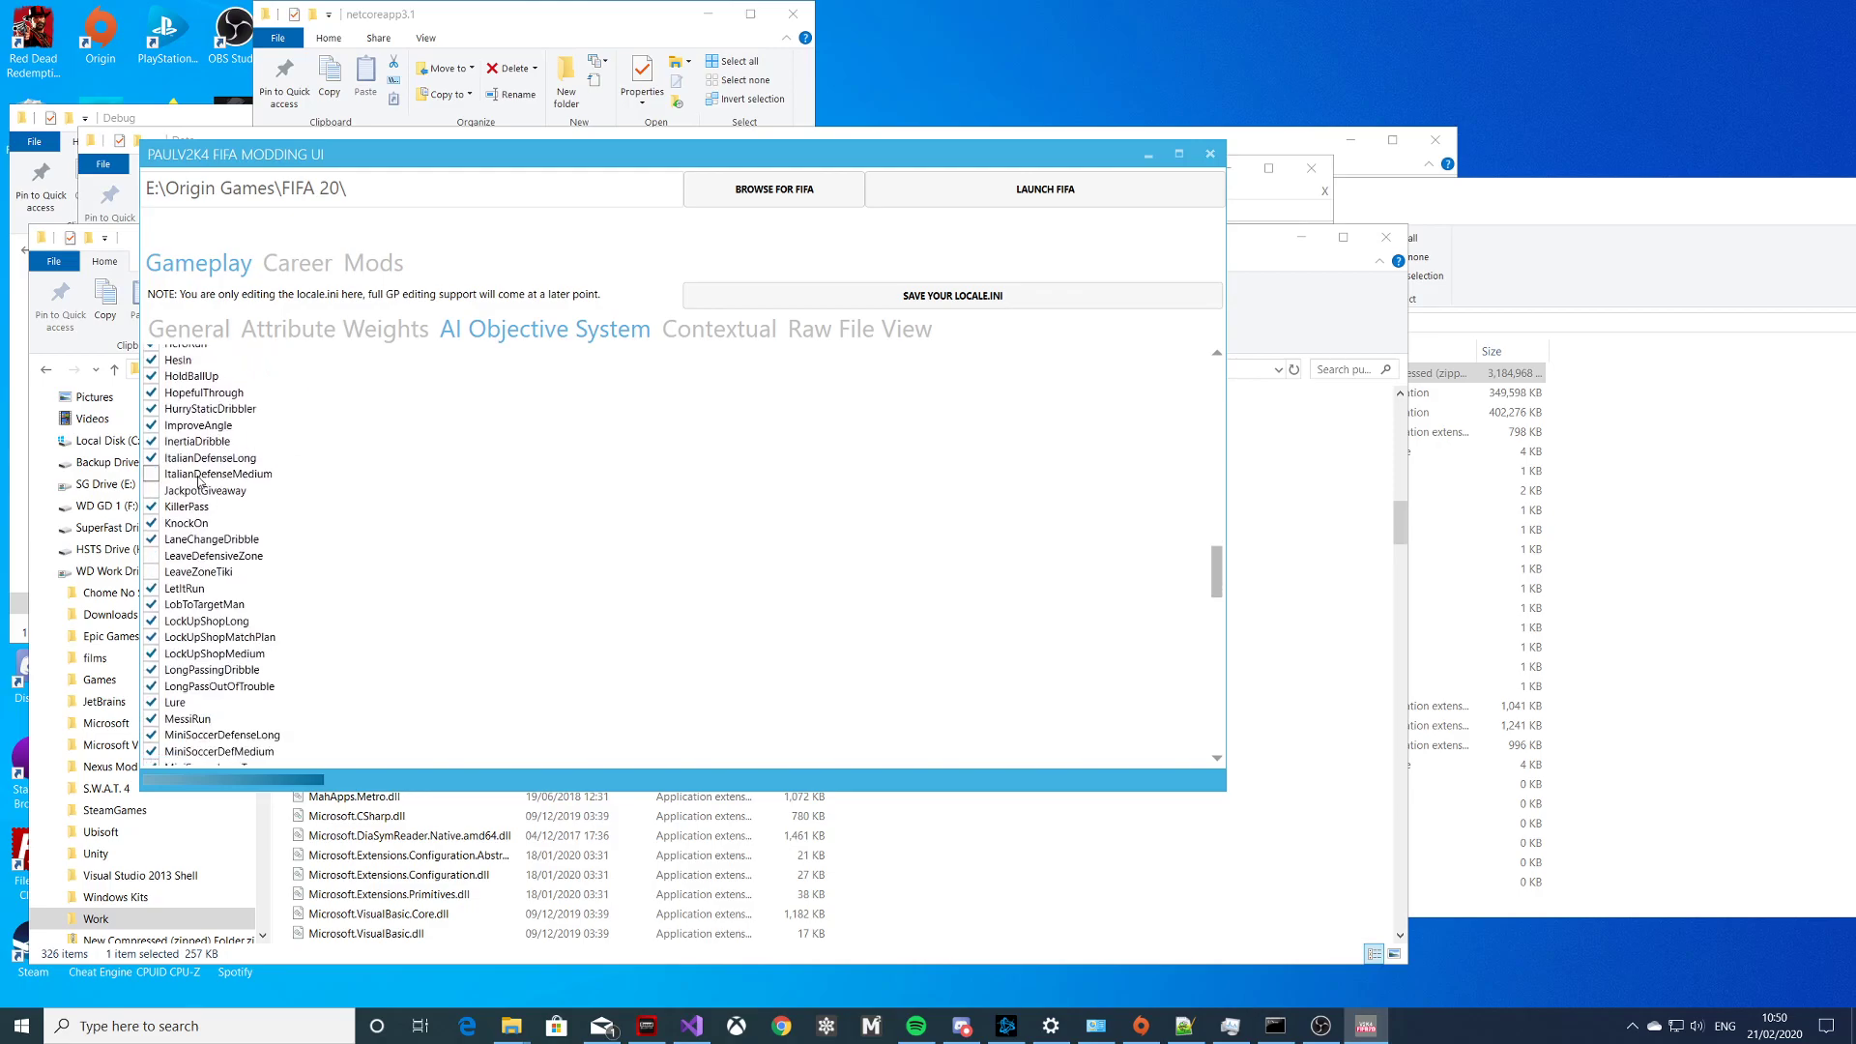
pyautogui.scroll(-7, 200, 481)
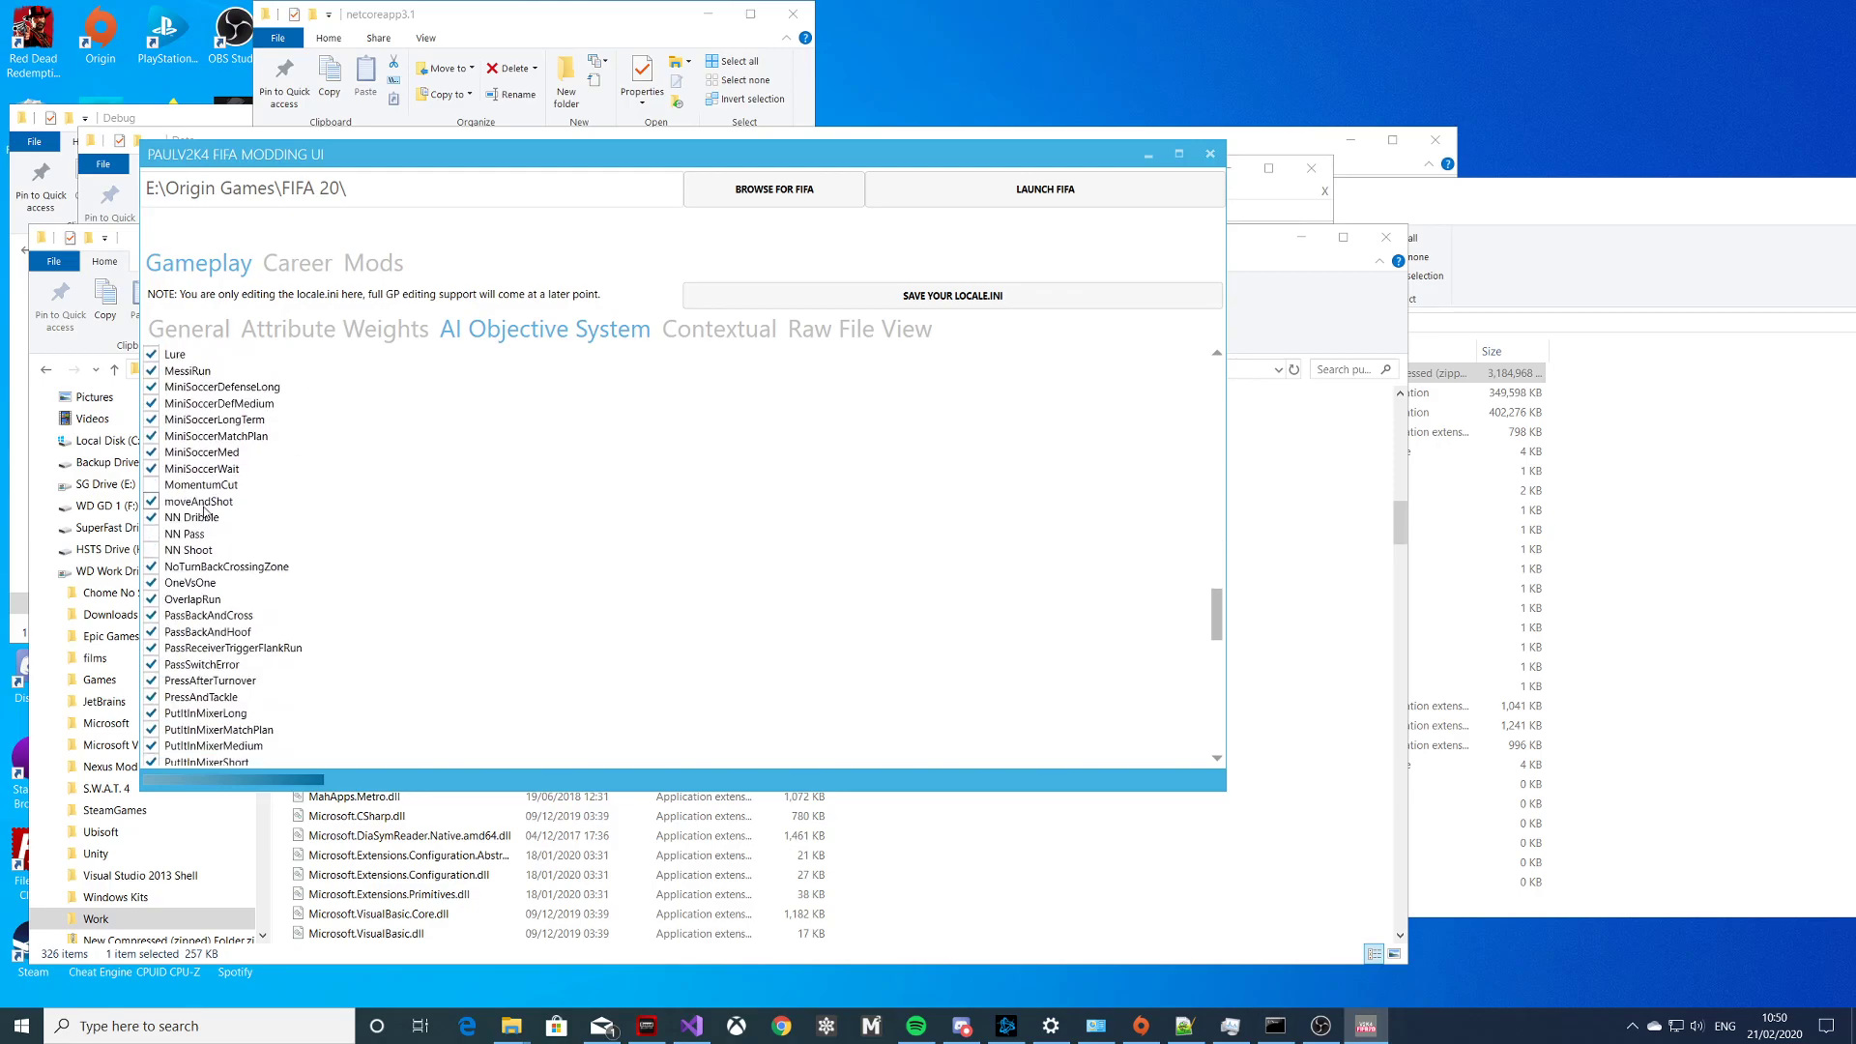
pyautogui.scroll(-5, 203, 507)
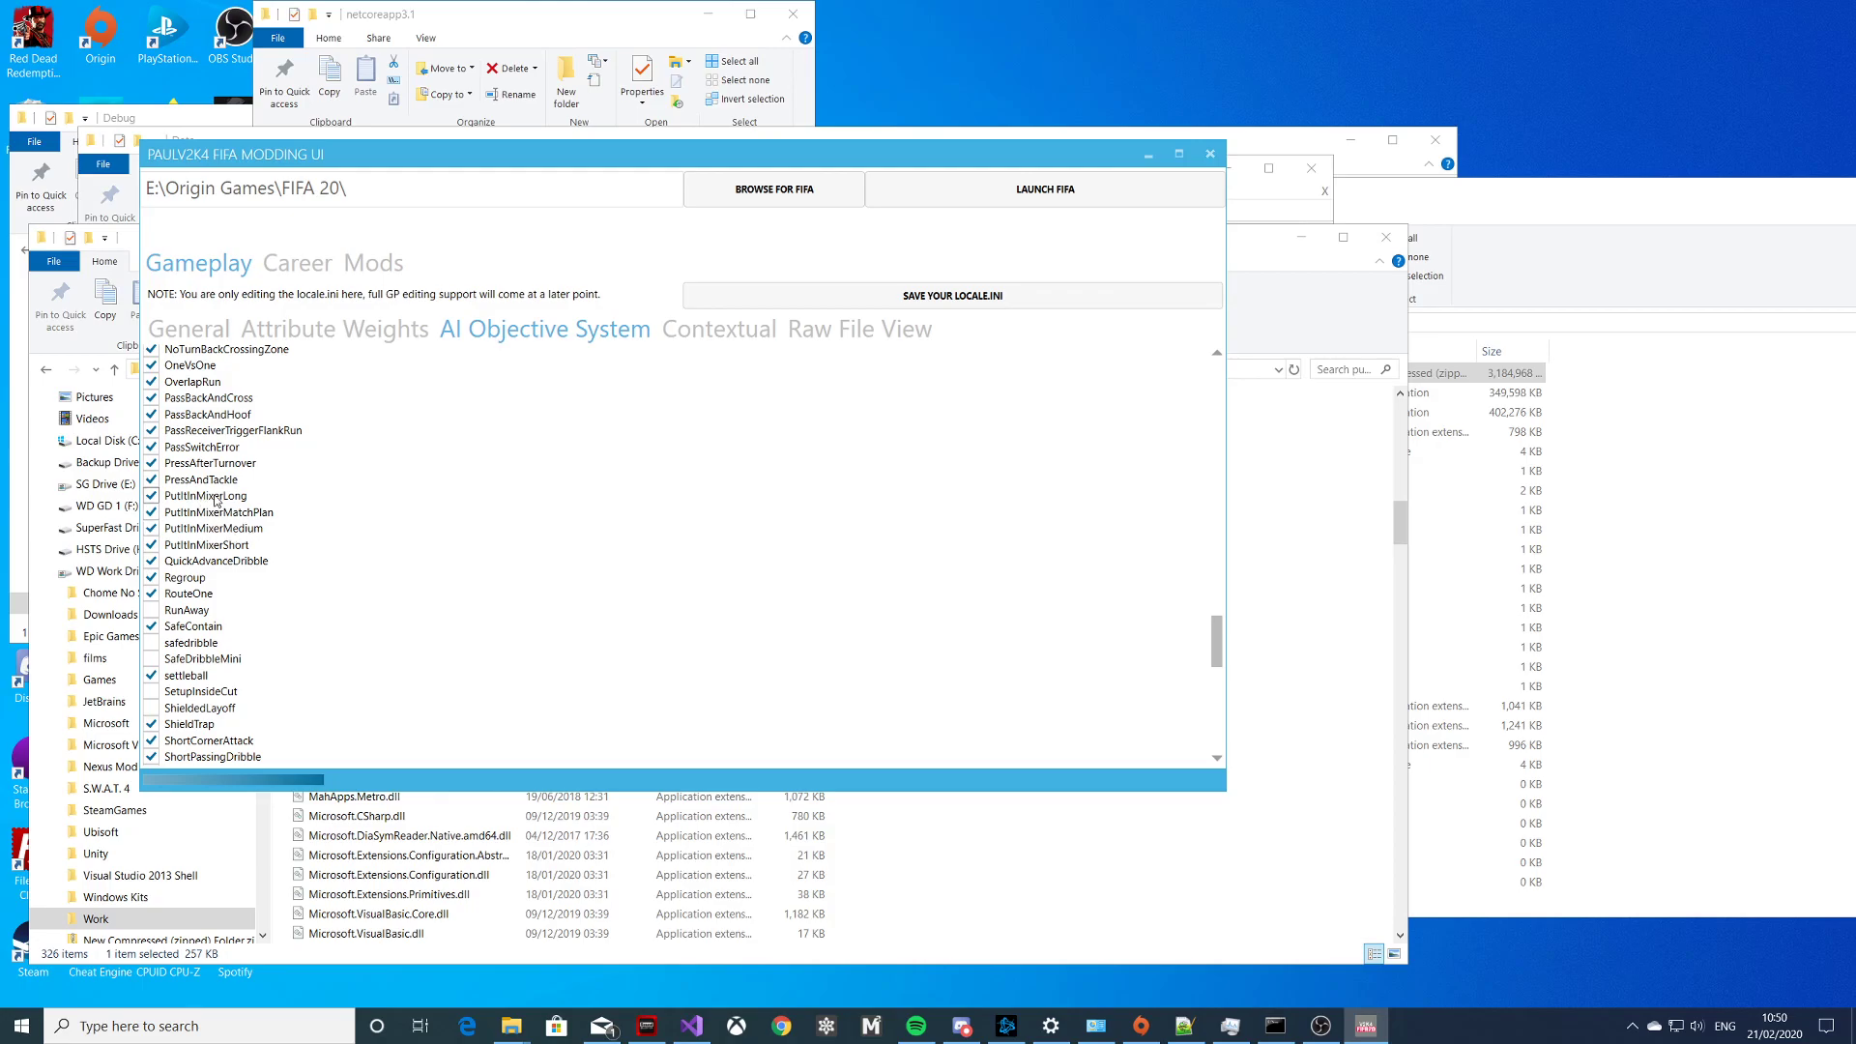
pyautogui.scroll(-4, 216, 500)
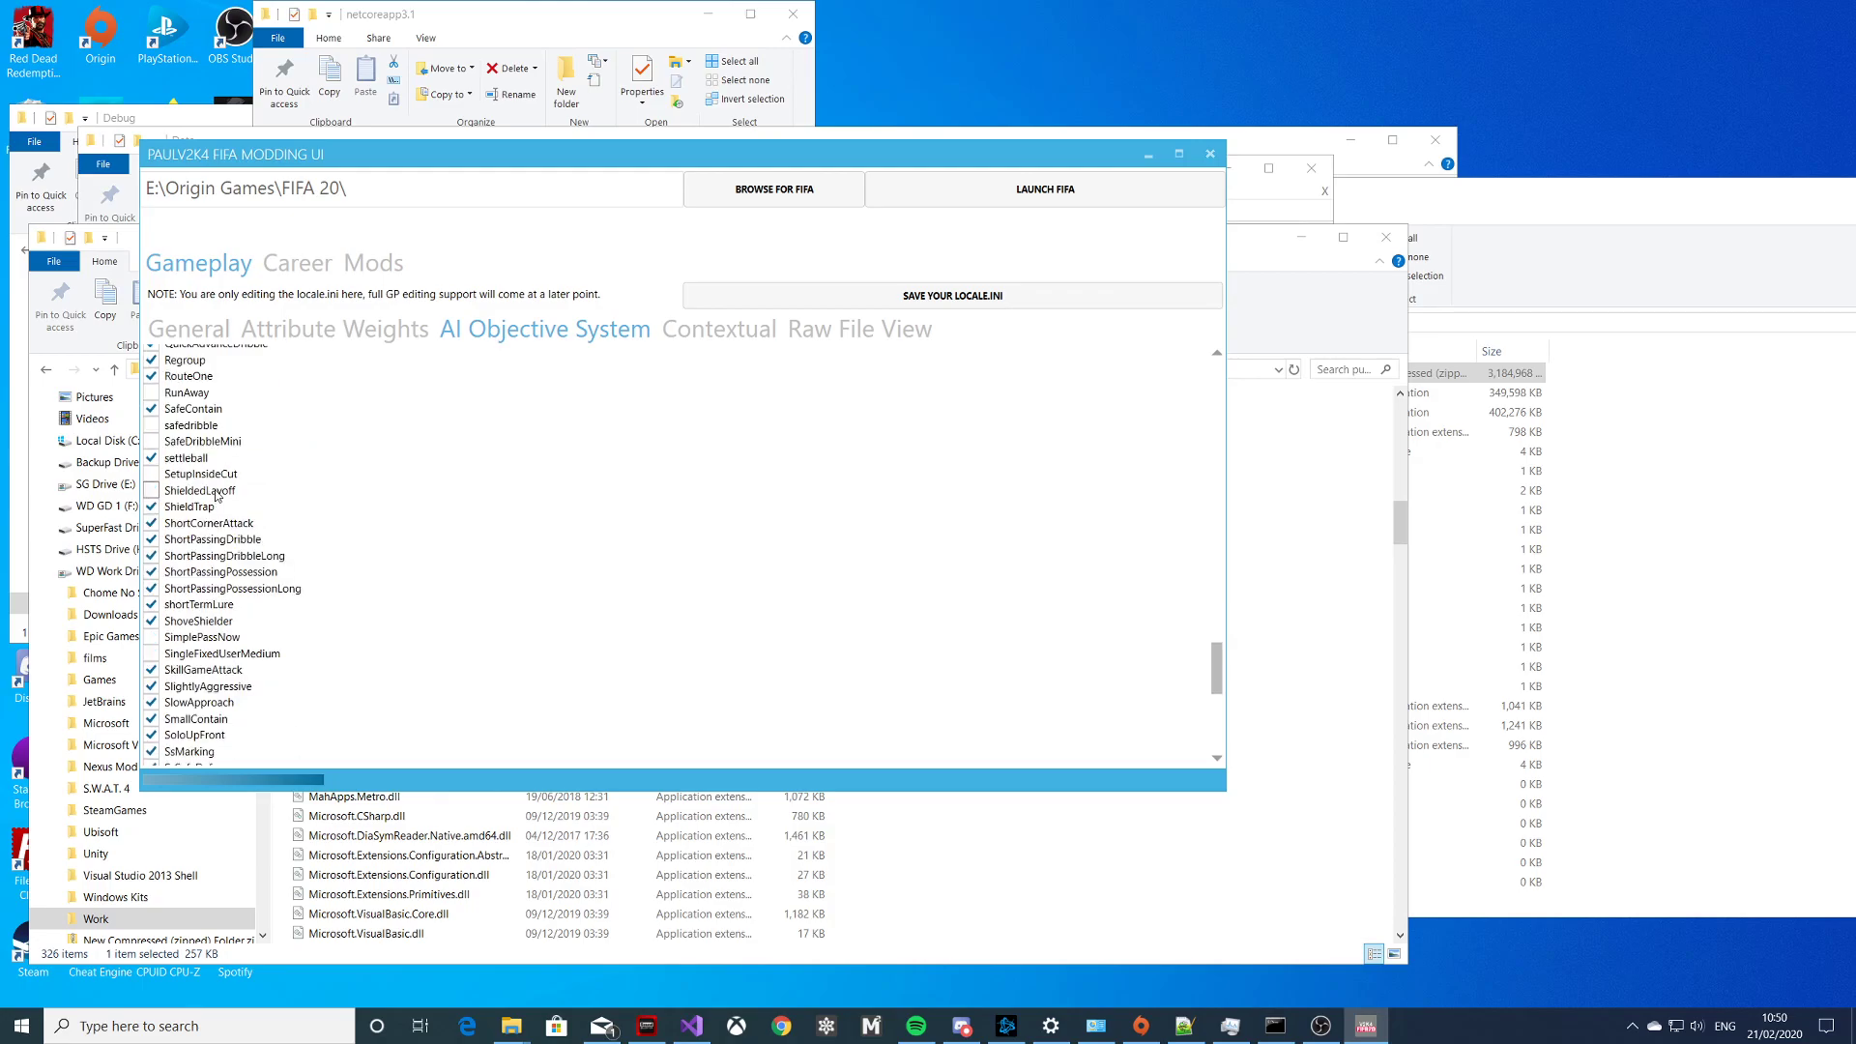
pyautogui.scroll(-2, 217, 495)
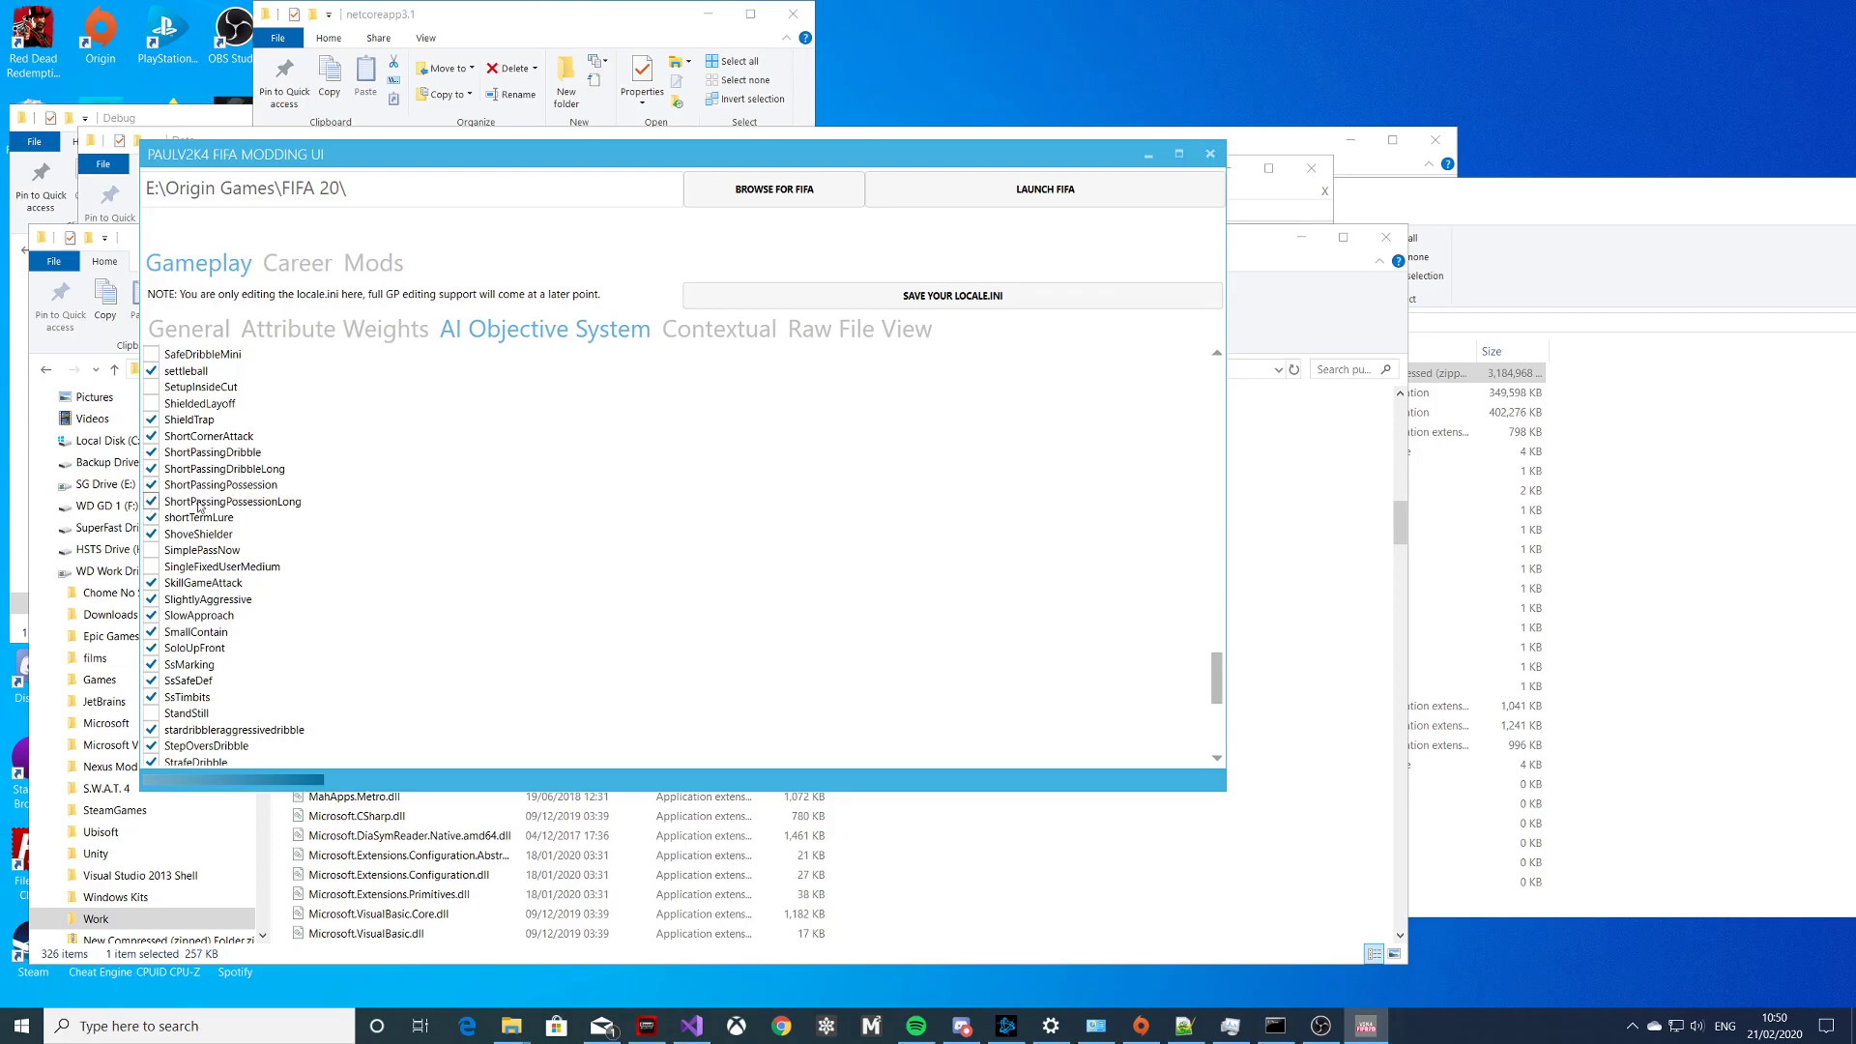
pyautogui.scroll(-8, 241, 493)
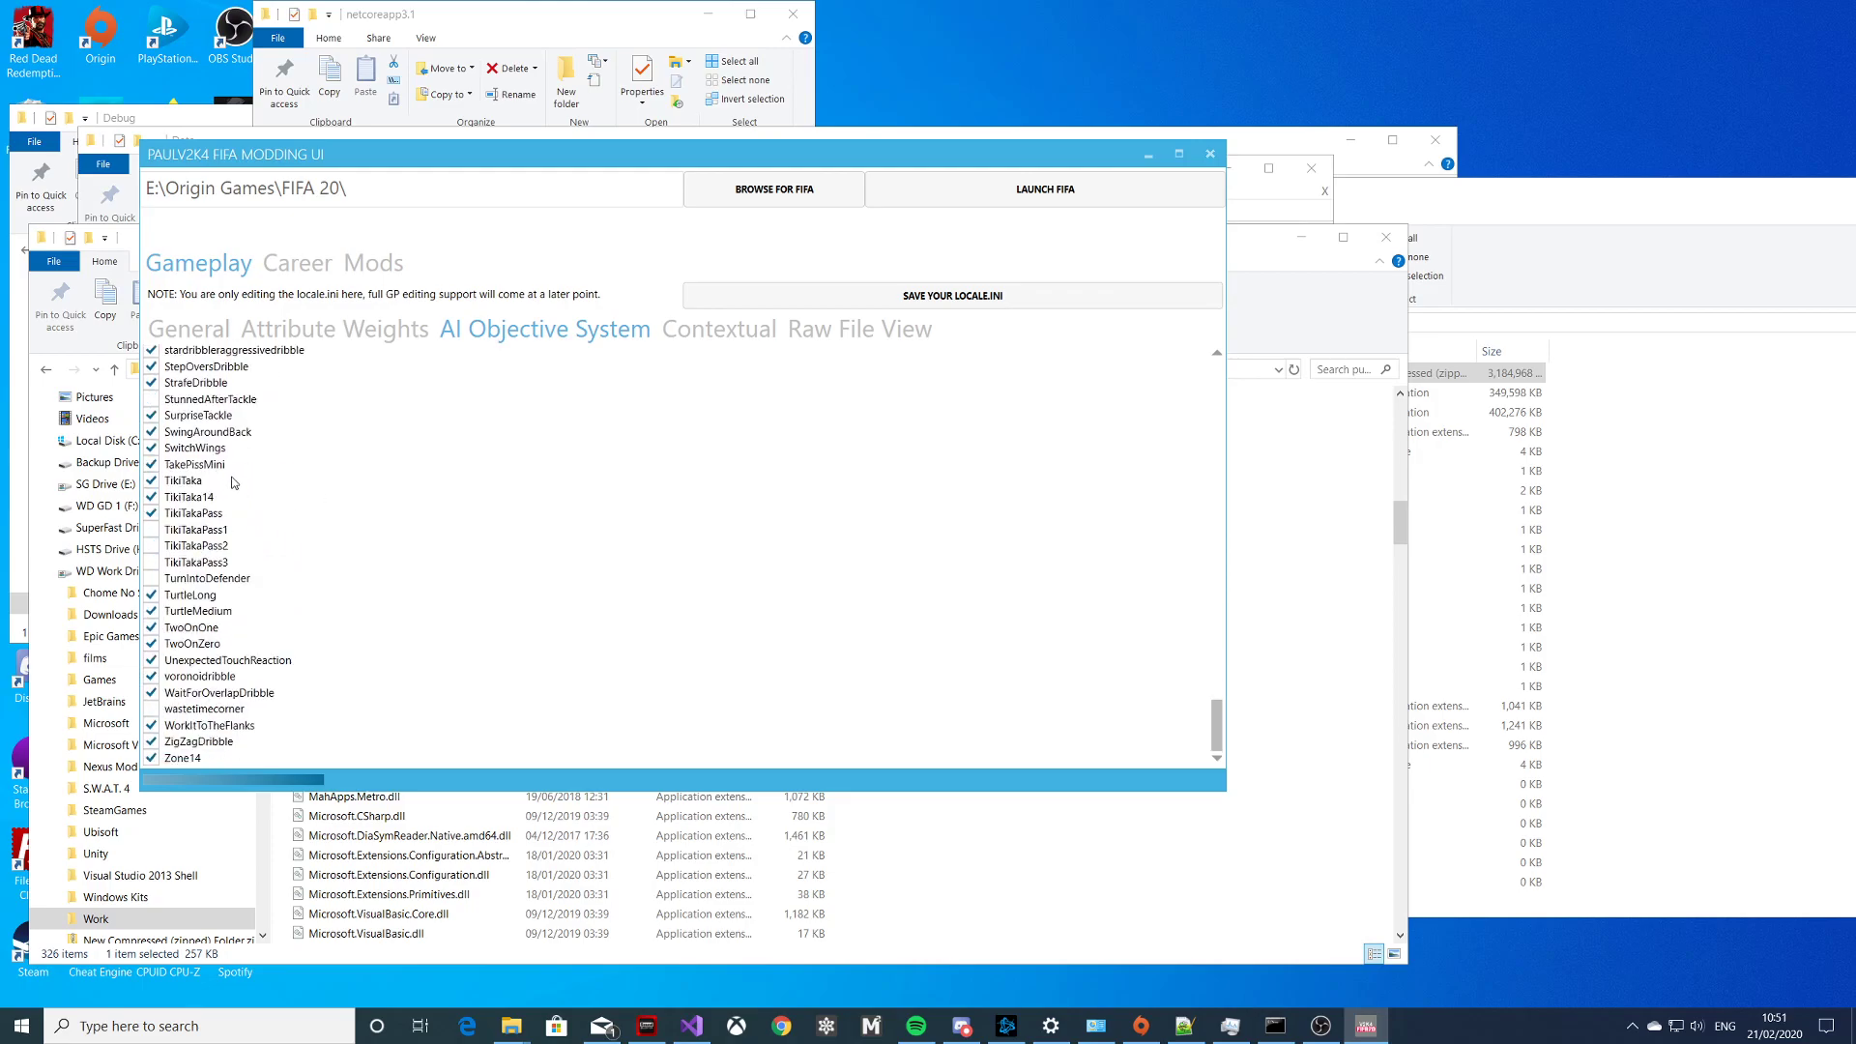
pyautogui.scroll(7, 232, 481)
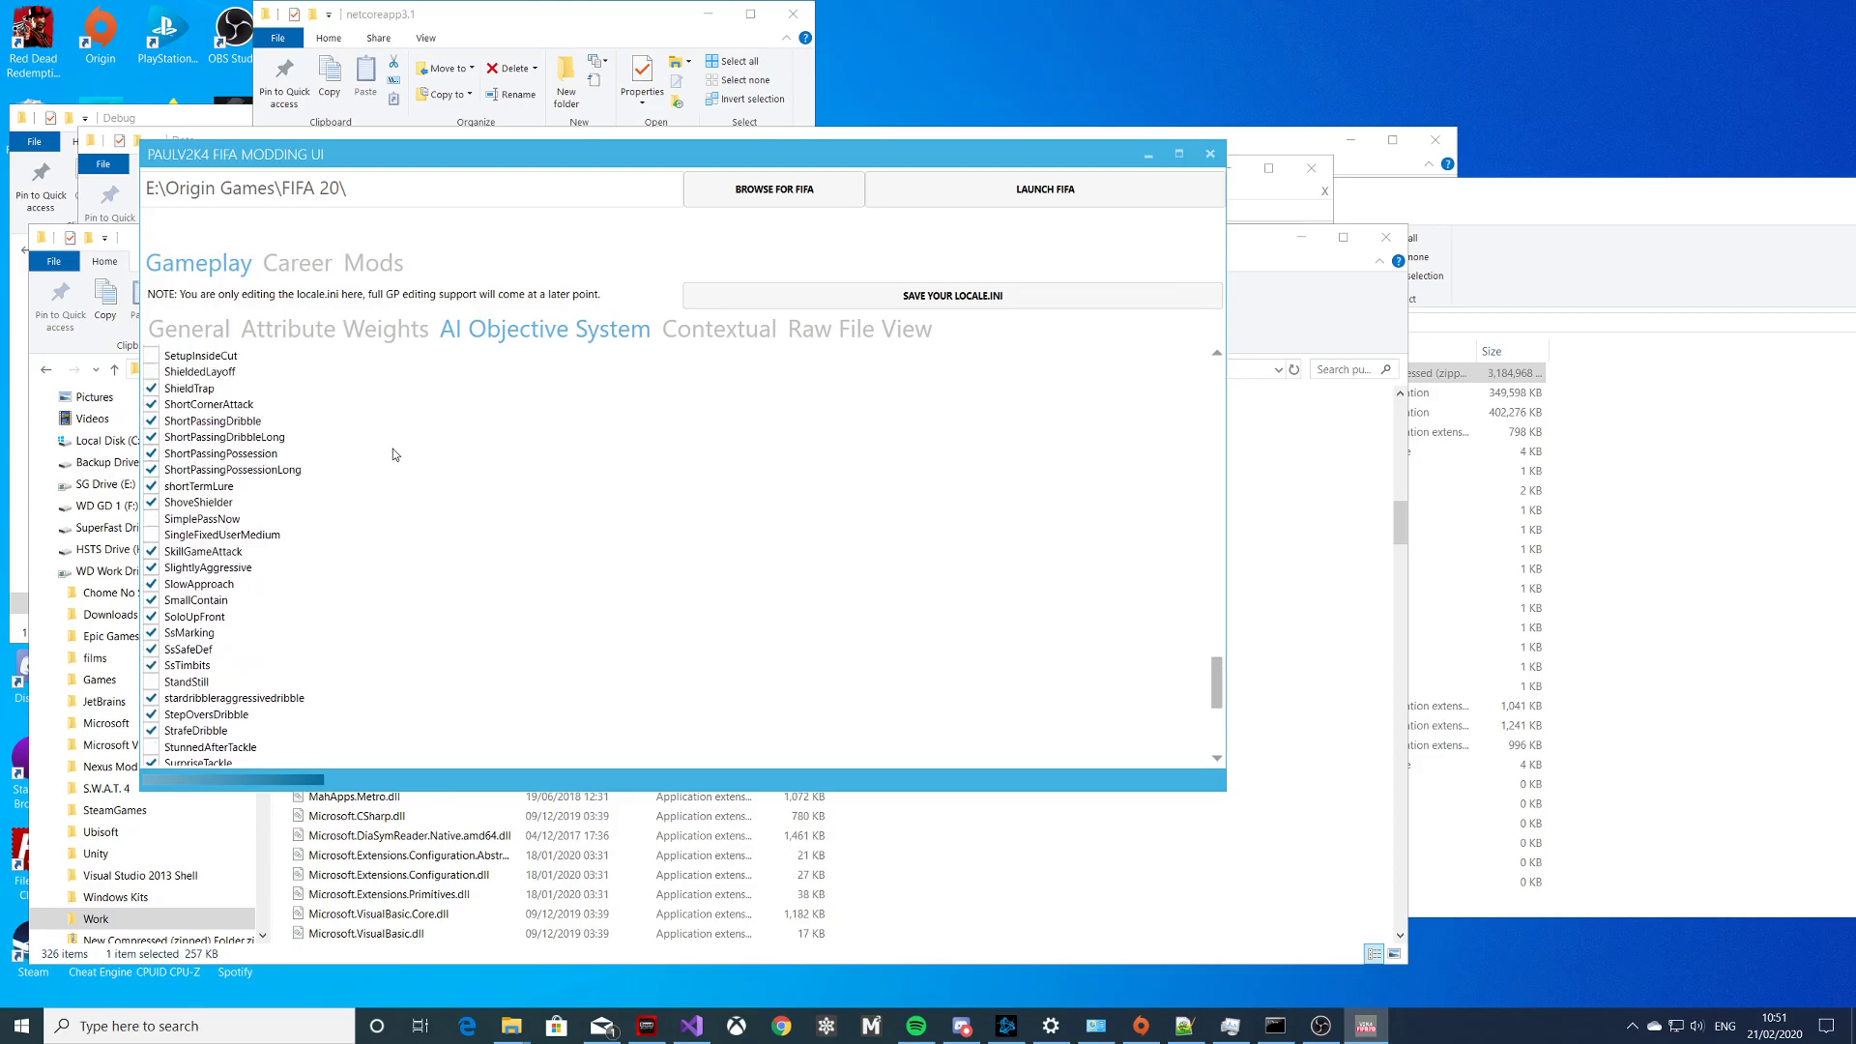
# Review the Contextual settings and the descriptions of the context effects
pyautogui.click(712, 336)
pyautogui.scroll(-1, 861, 454)
pyautogui.scroll(1, 837, 418)
pyautogui.scroll(-10, 698, 382)
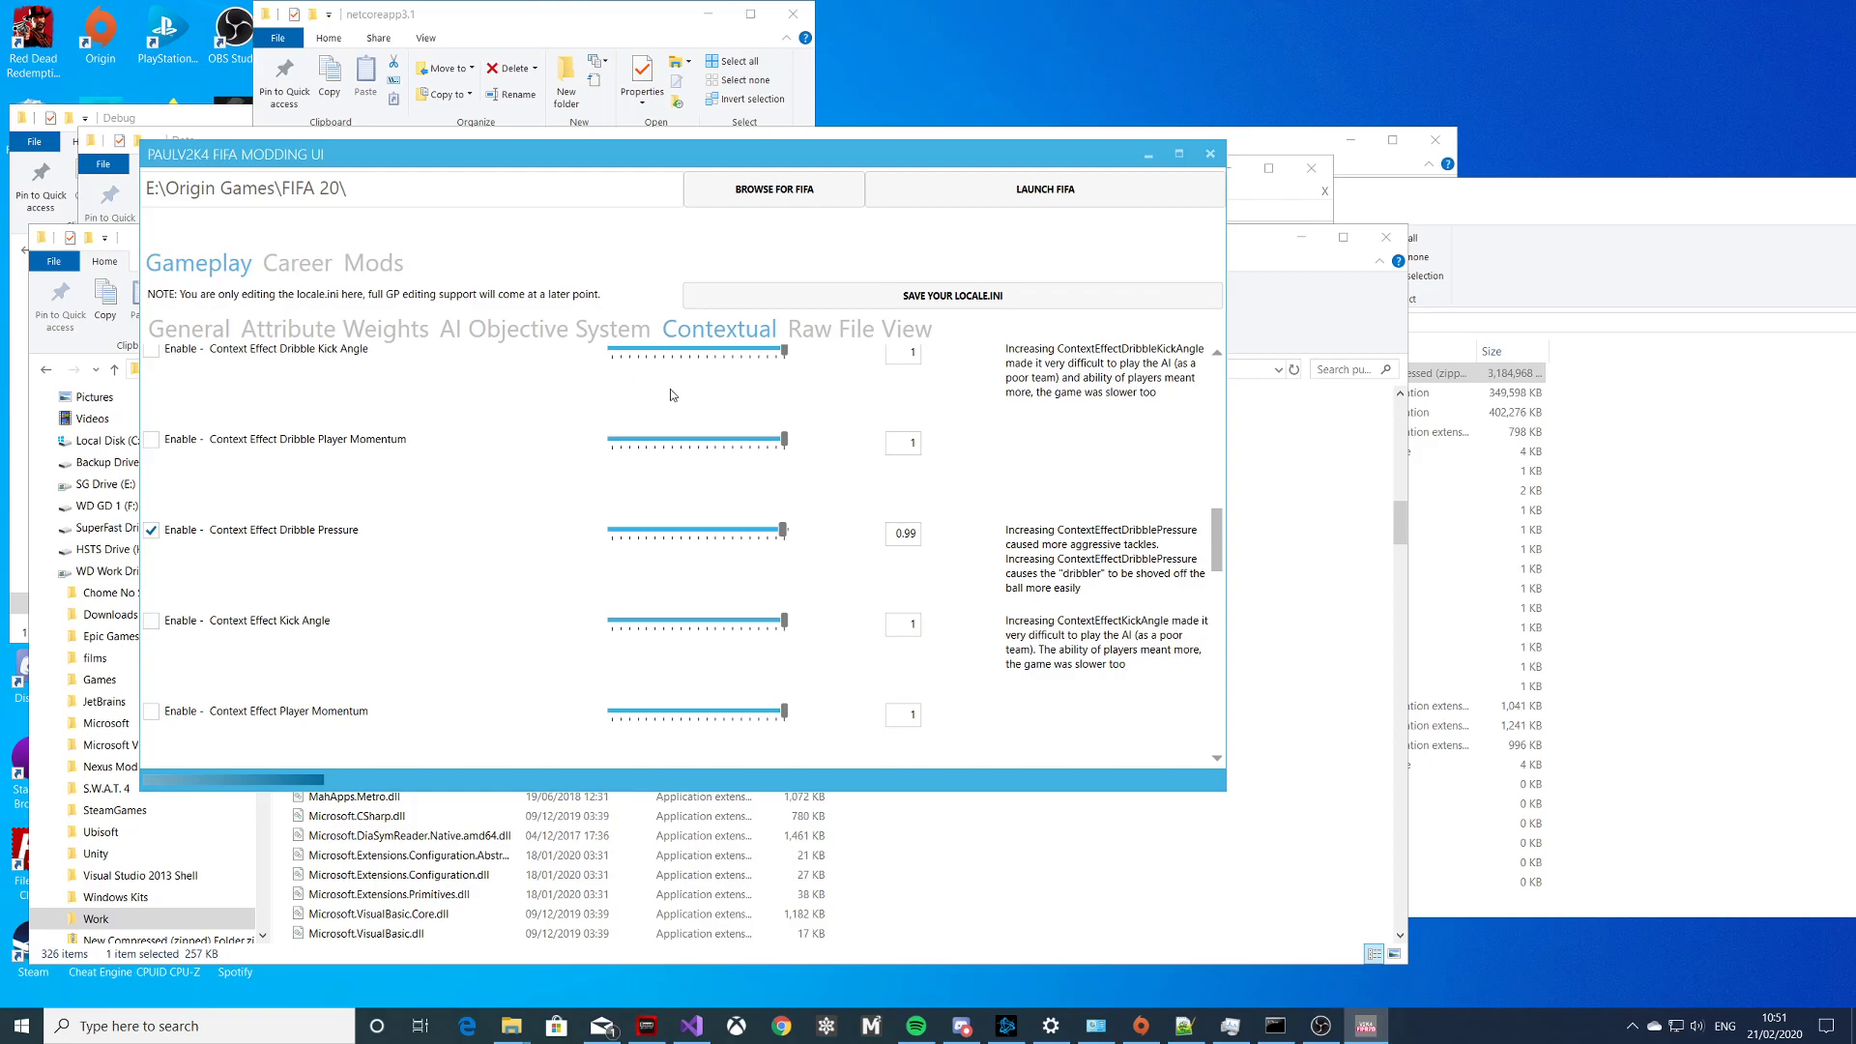
# Inspect the raw locale.ini text through the animation, attribute, CPU difficulty and AI fouling sections to its end
pyautogui.click(859, 330)
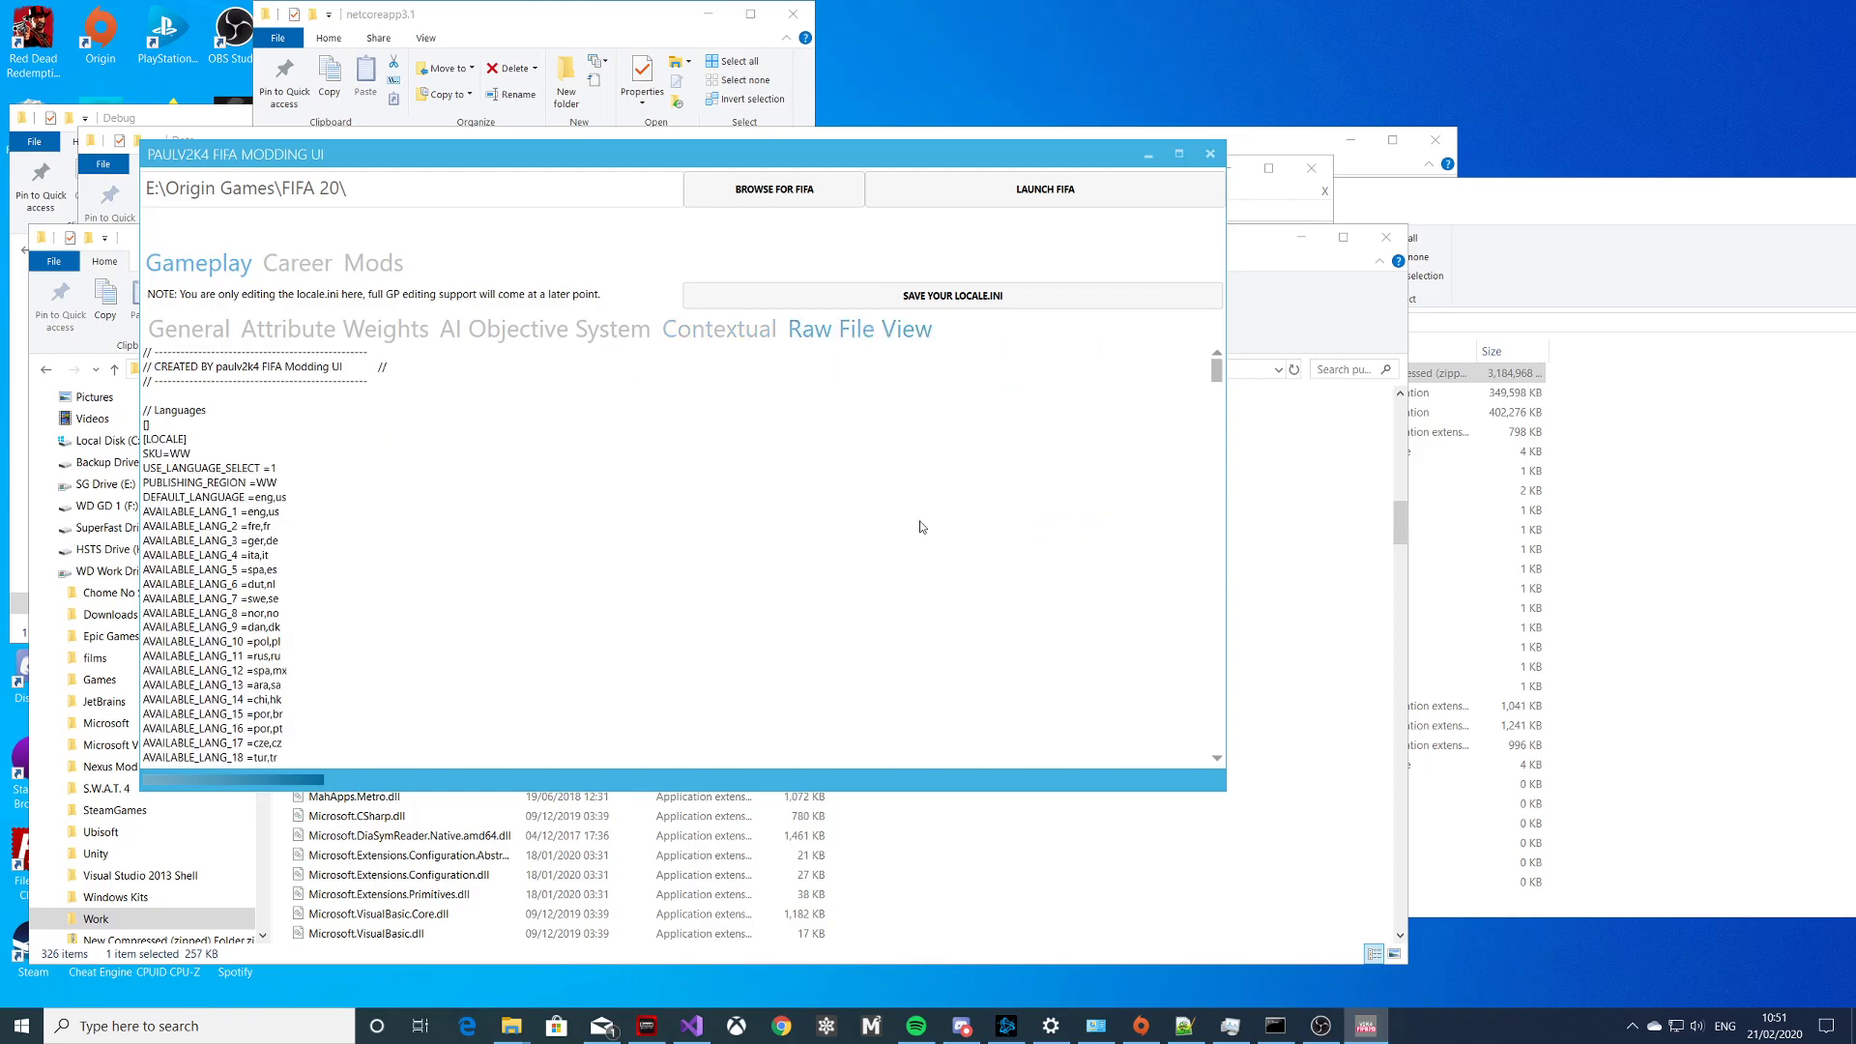
pyautogui.moveTo(1216, 362); pyautogui.dragTo(1199, 702)
pyautogui.scroll(5, 916, 489)
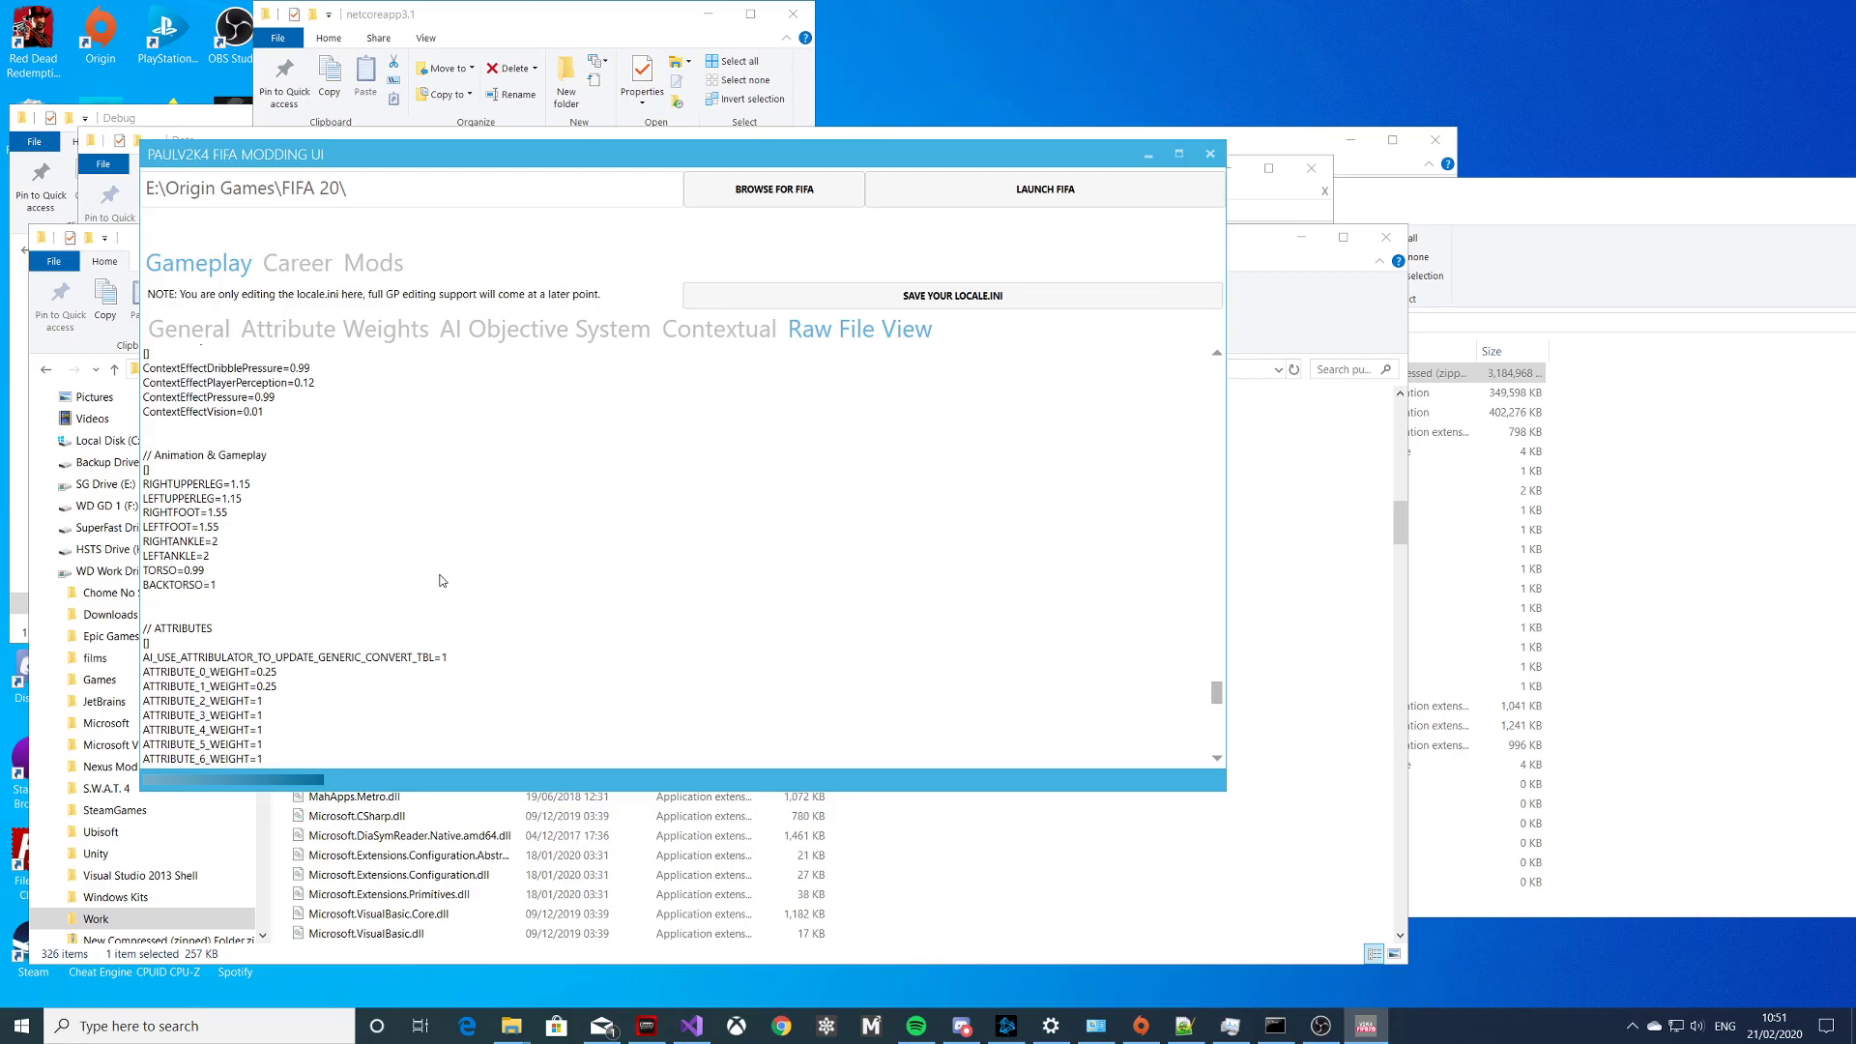
pyautogui.scroll(-15, 391, 525)
pyautogui.scroll(-8, 391, 525)
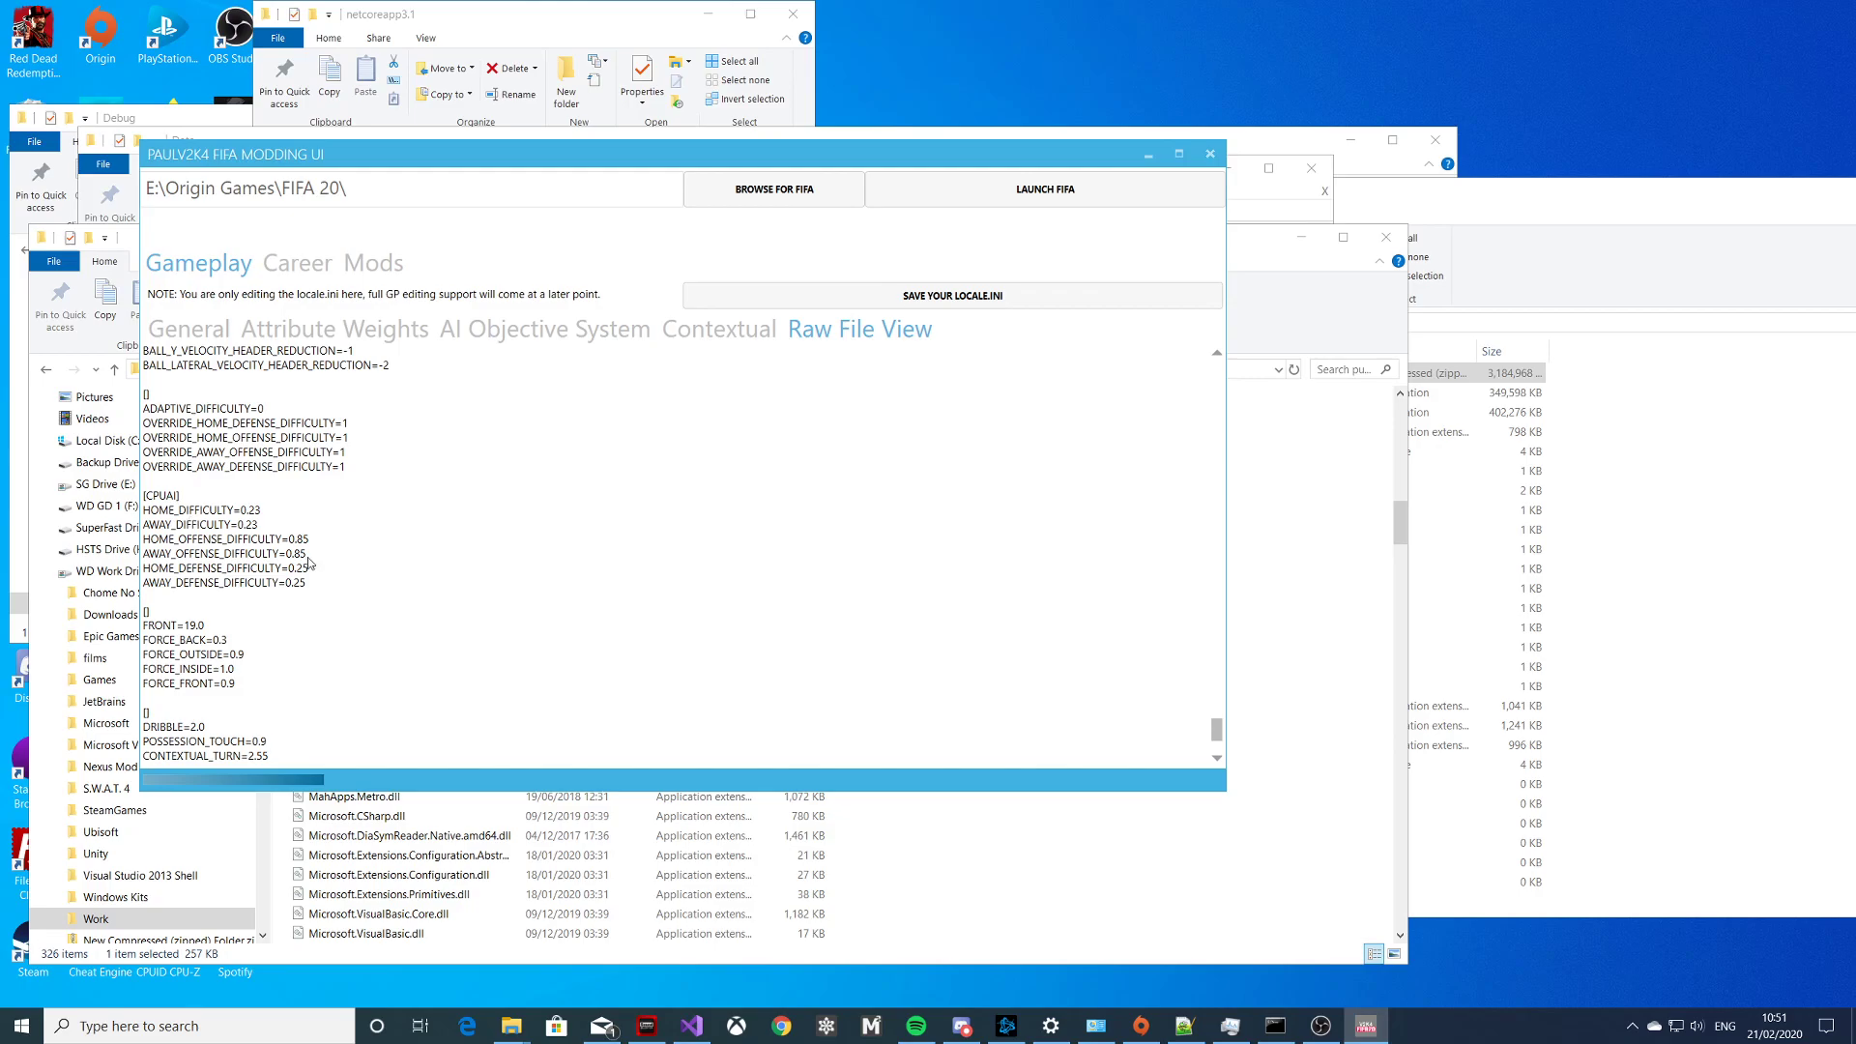
pyautogui.scroll(-6, 319, 539)
pyautogui.scroll(-1, 269, 517)
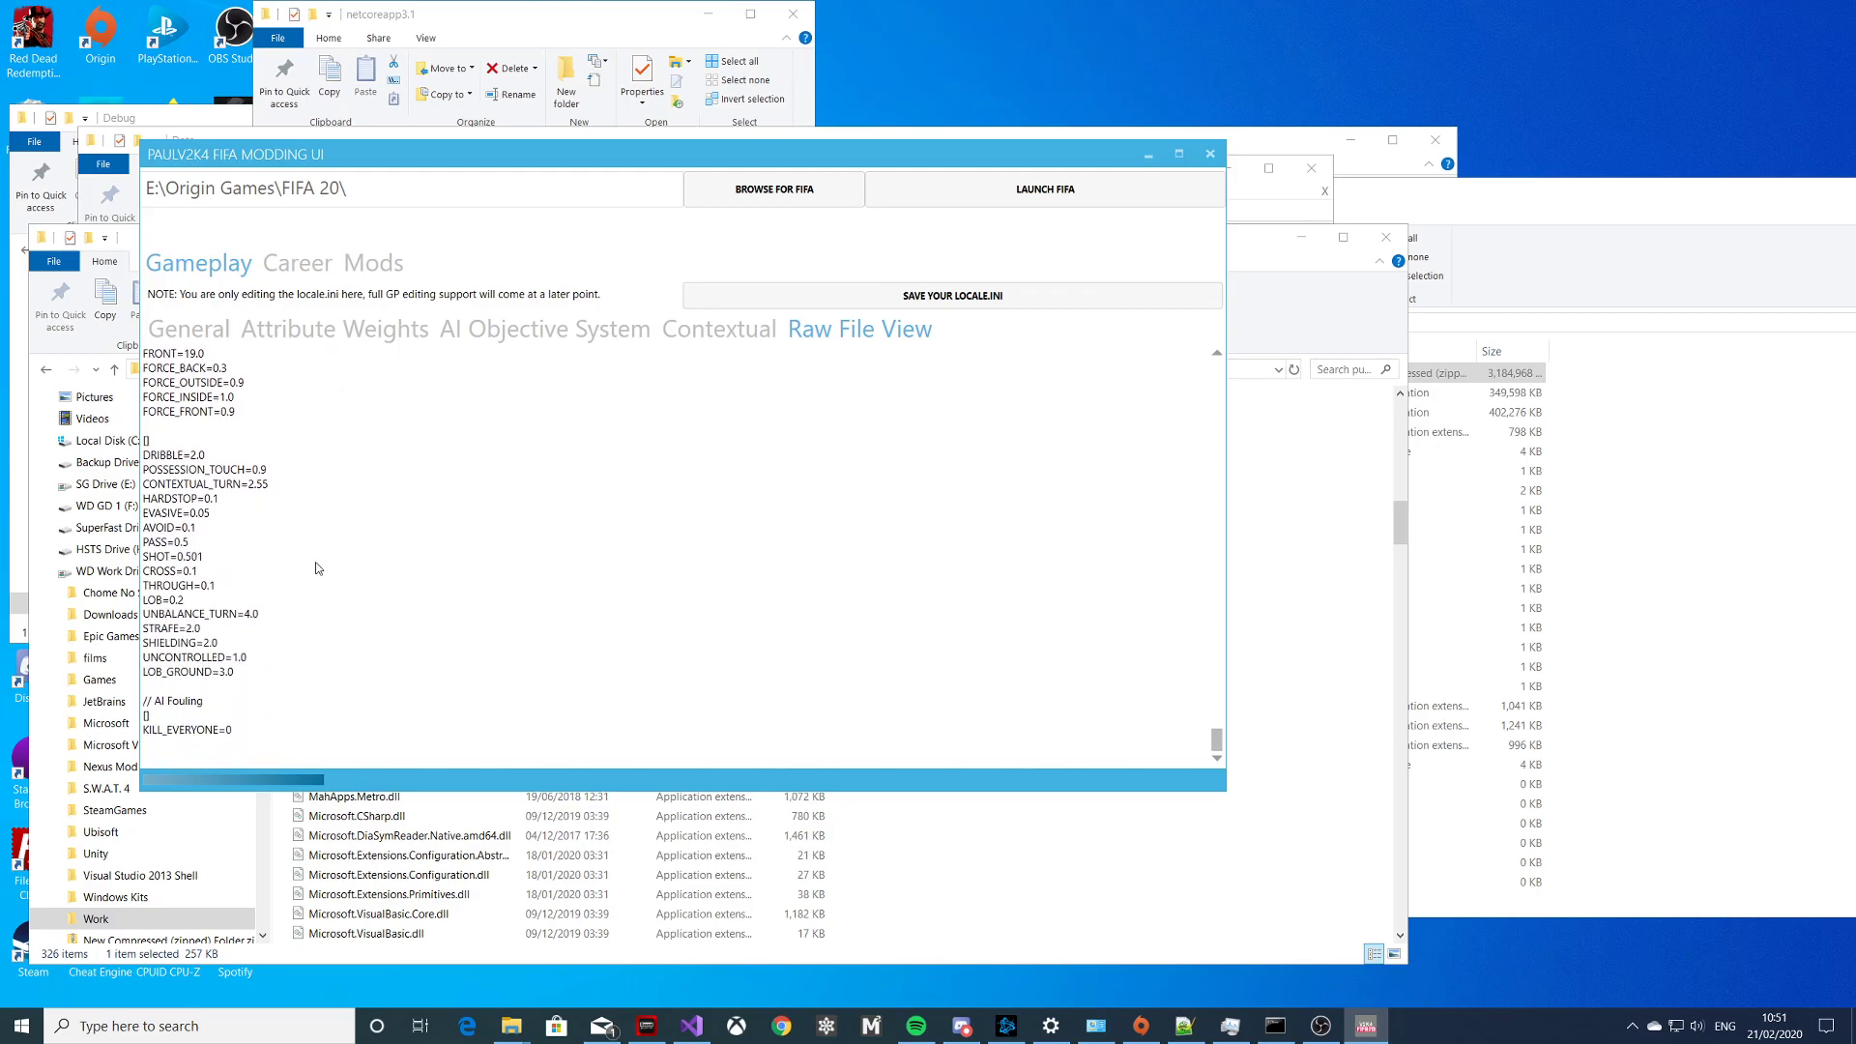
# Start saving the locale.ini and decline overwriting the existing file
pyautogui.click(921, 299)
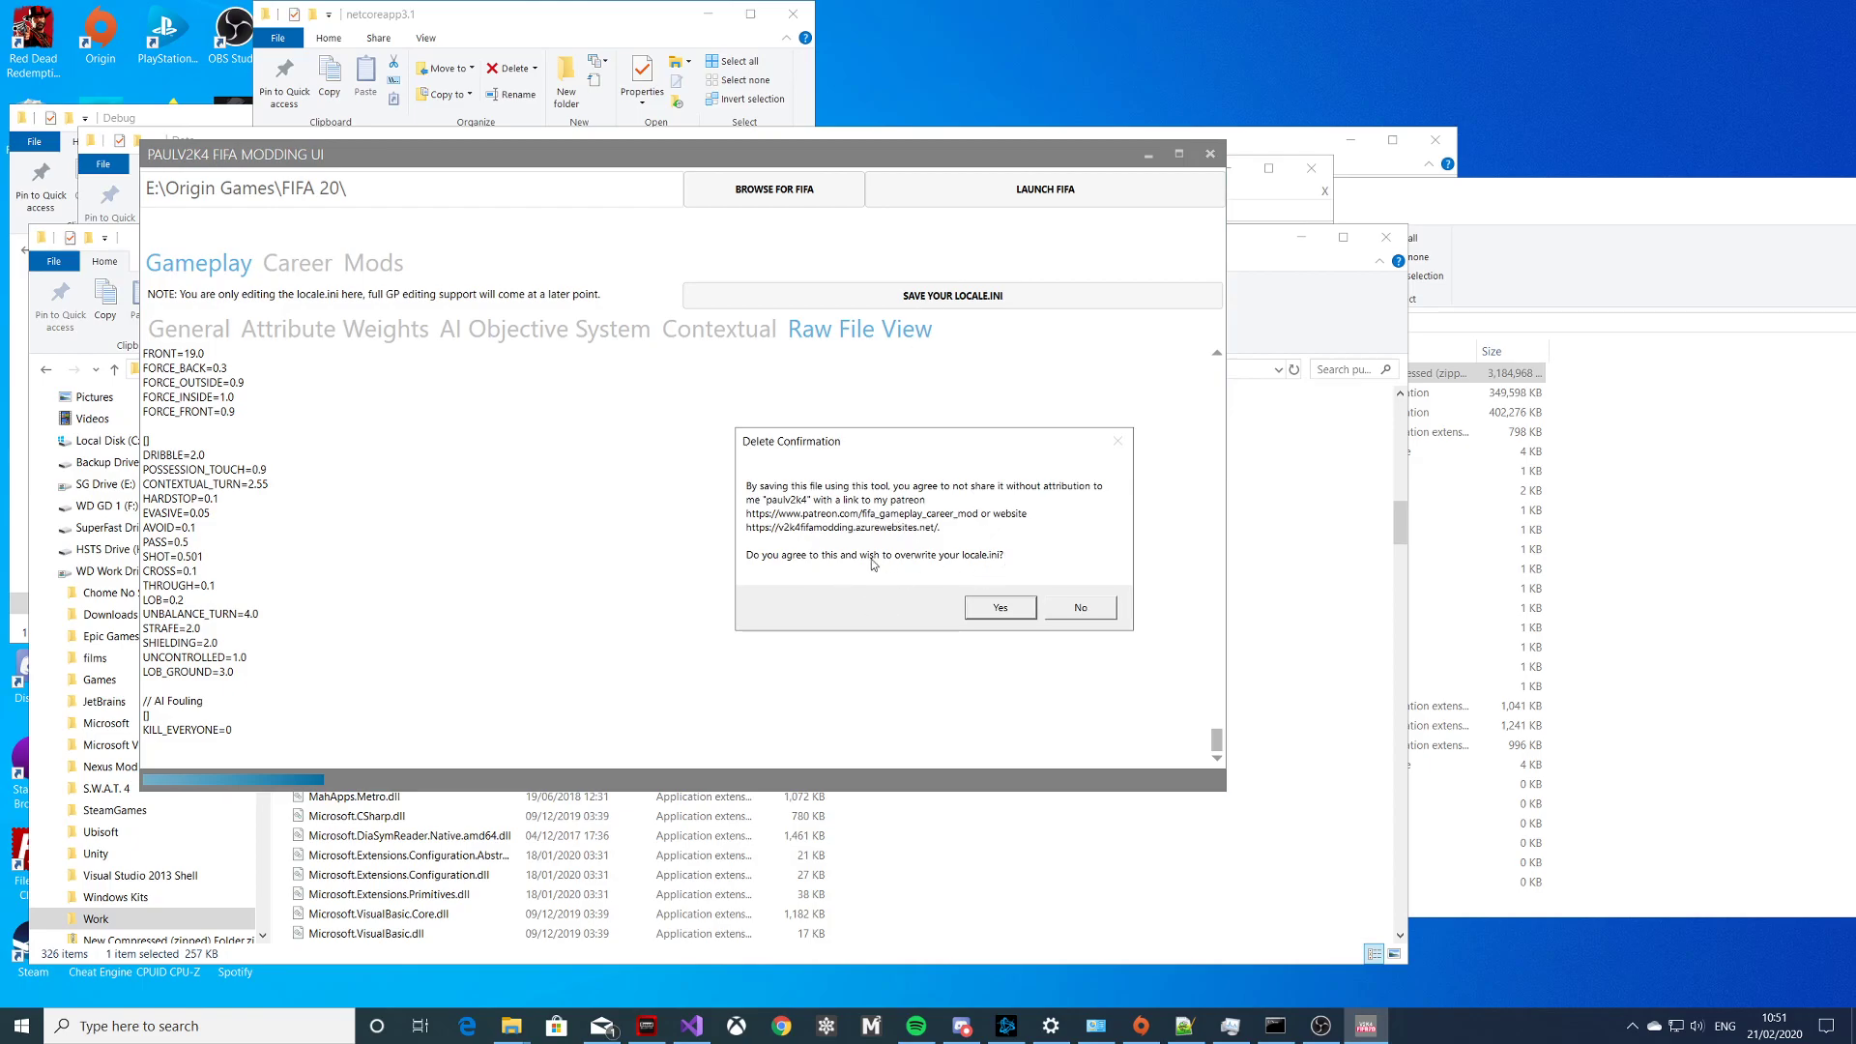
pyautogui.click(1107, 613)
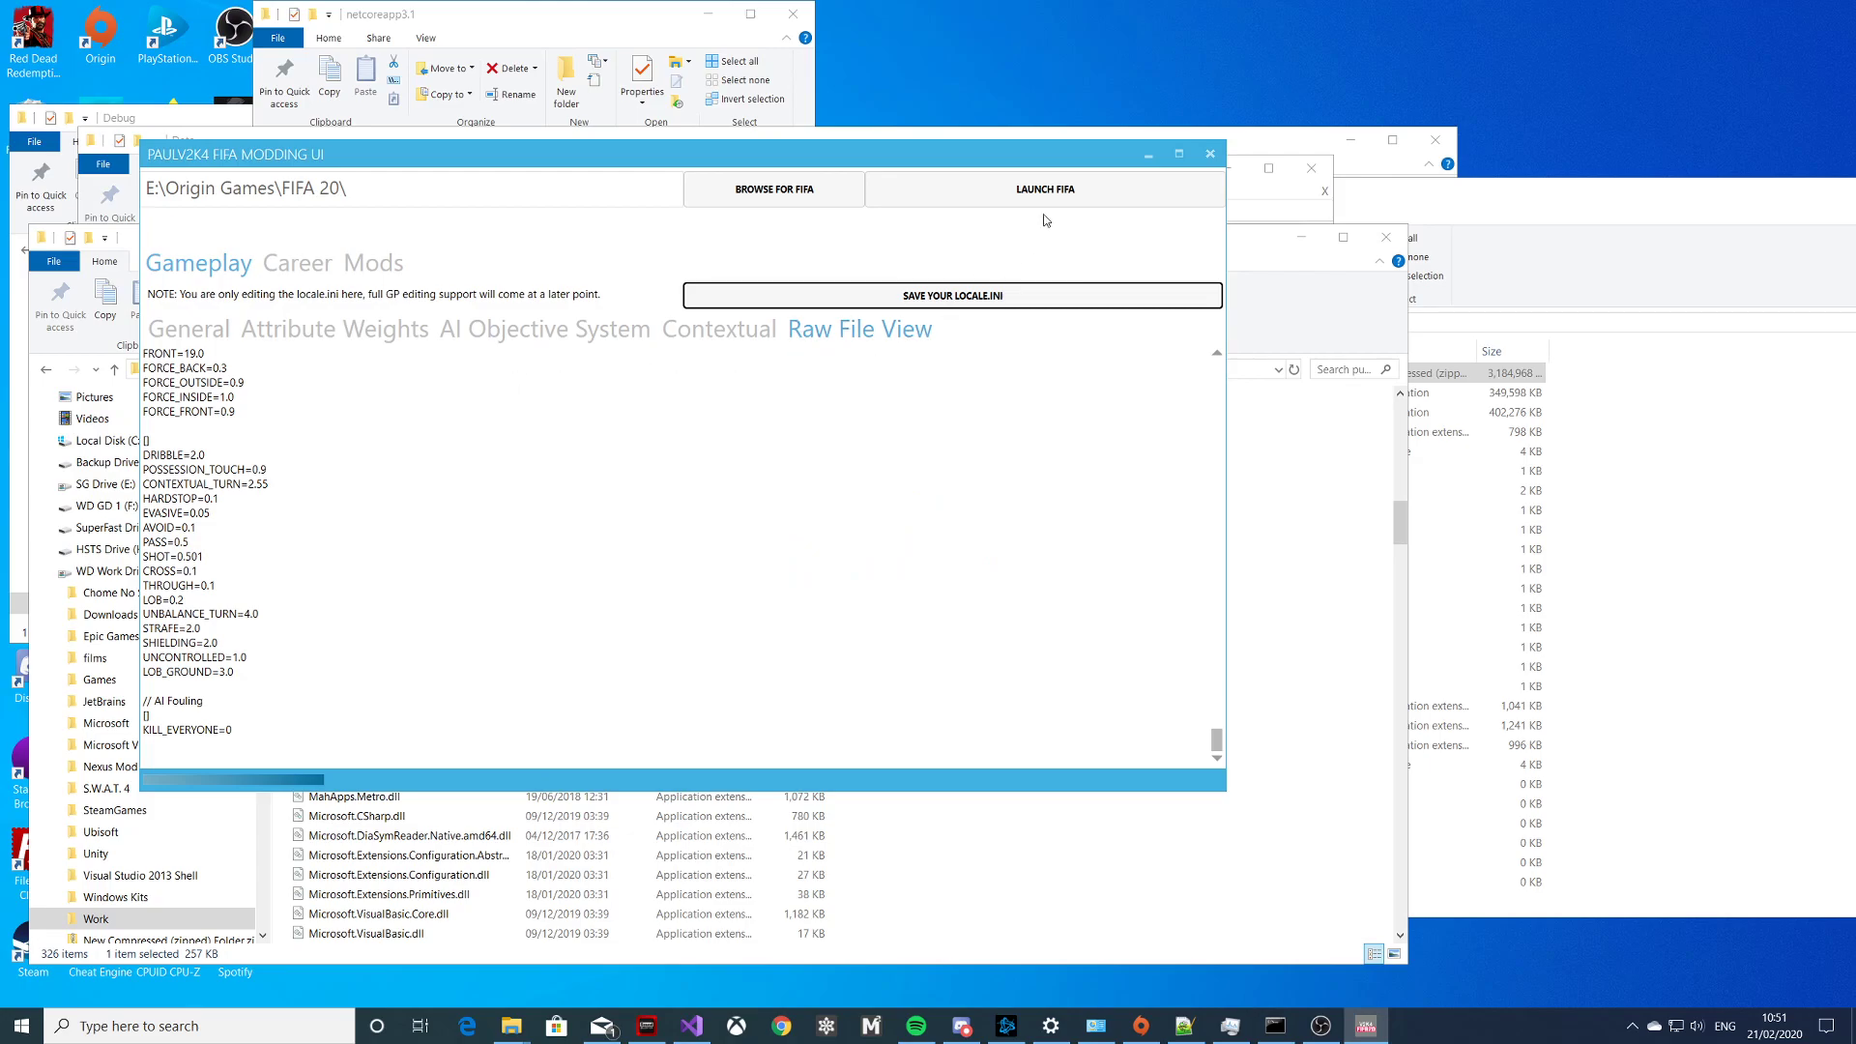
# Review the list of mods to add at launch, checking the career mod and the gameplay mod entries
pyautogui.click(1147, 183)
pyautogui.click(374, 268)
pyautogui.click(389, 392)
pyautogui.click(249, 415)
pyautogui.click(253, 390)
pyautogui.click(255, 414)
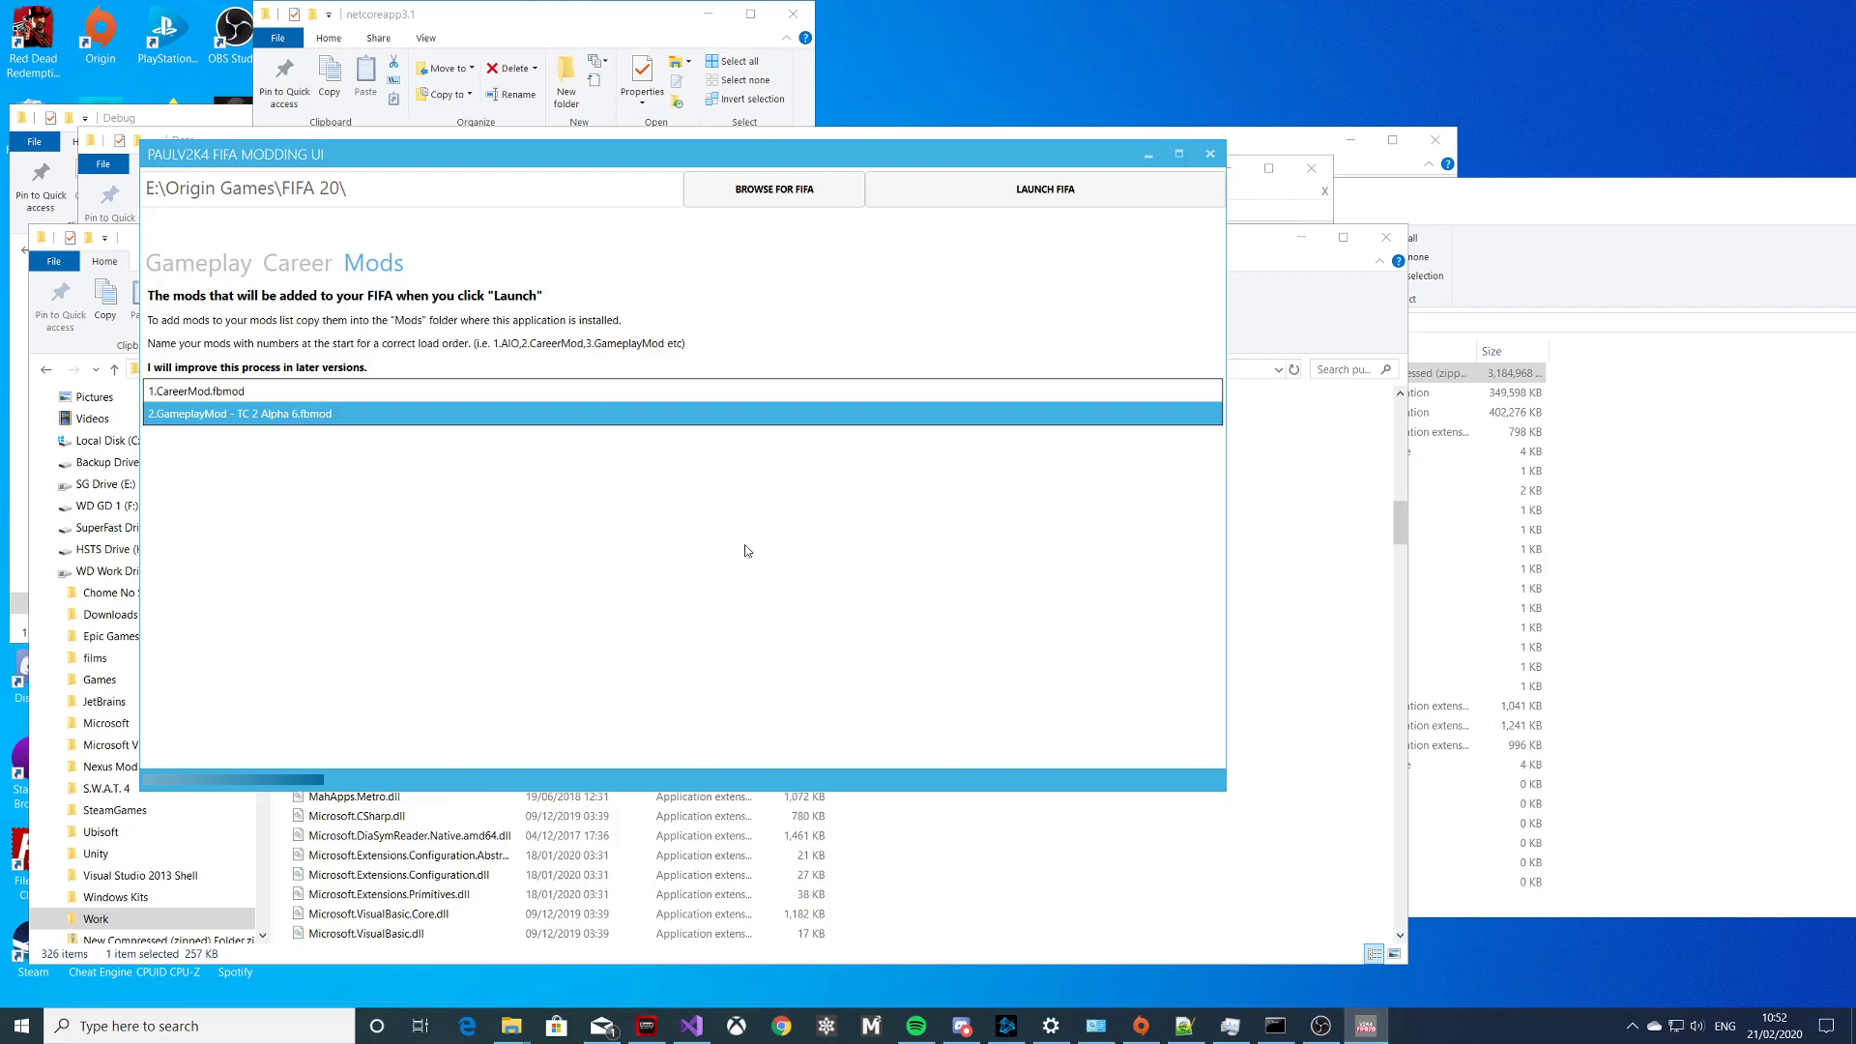
# Switch to File Explorer and inspect the mod files in the Mods folder inside publish
pyautogui.click(1044, 914)
pyautogui.scroll(10, 461, 582)
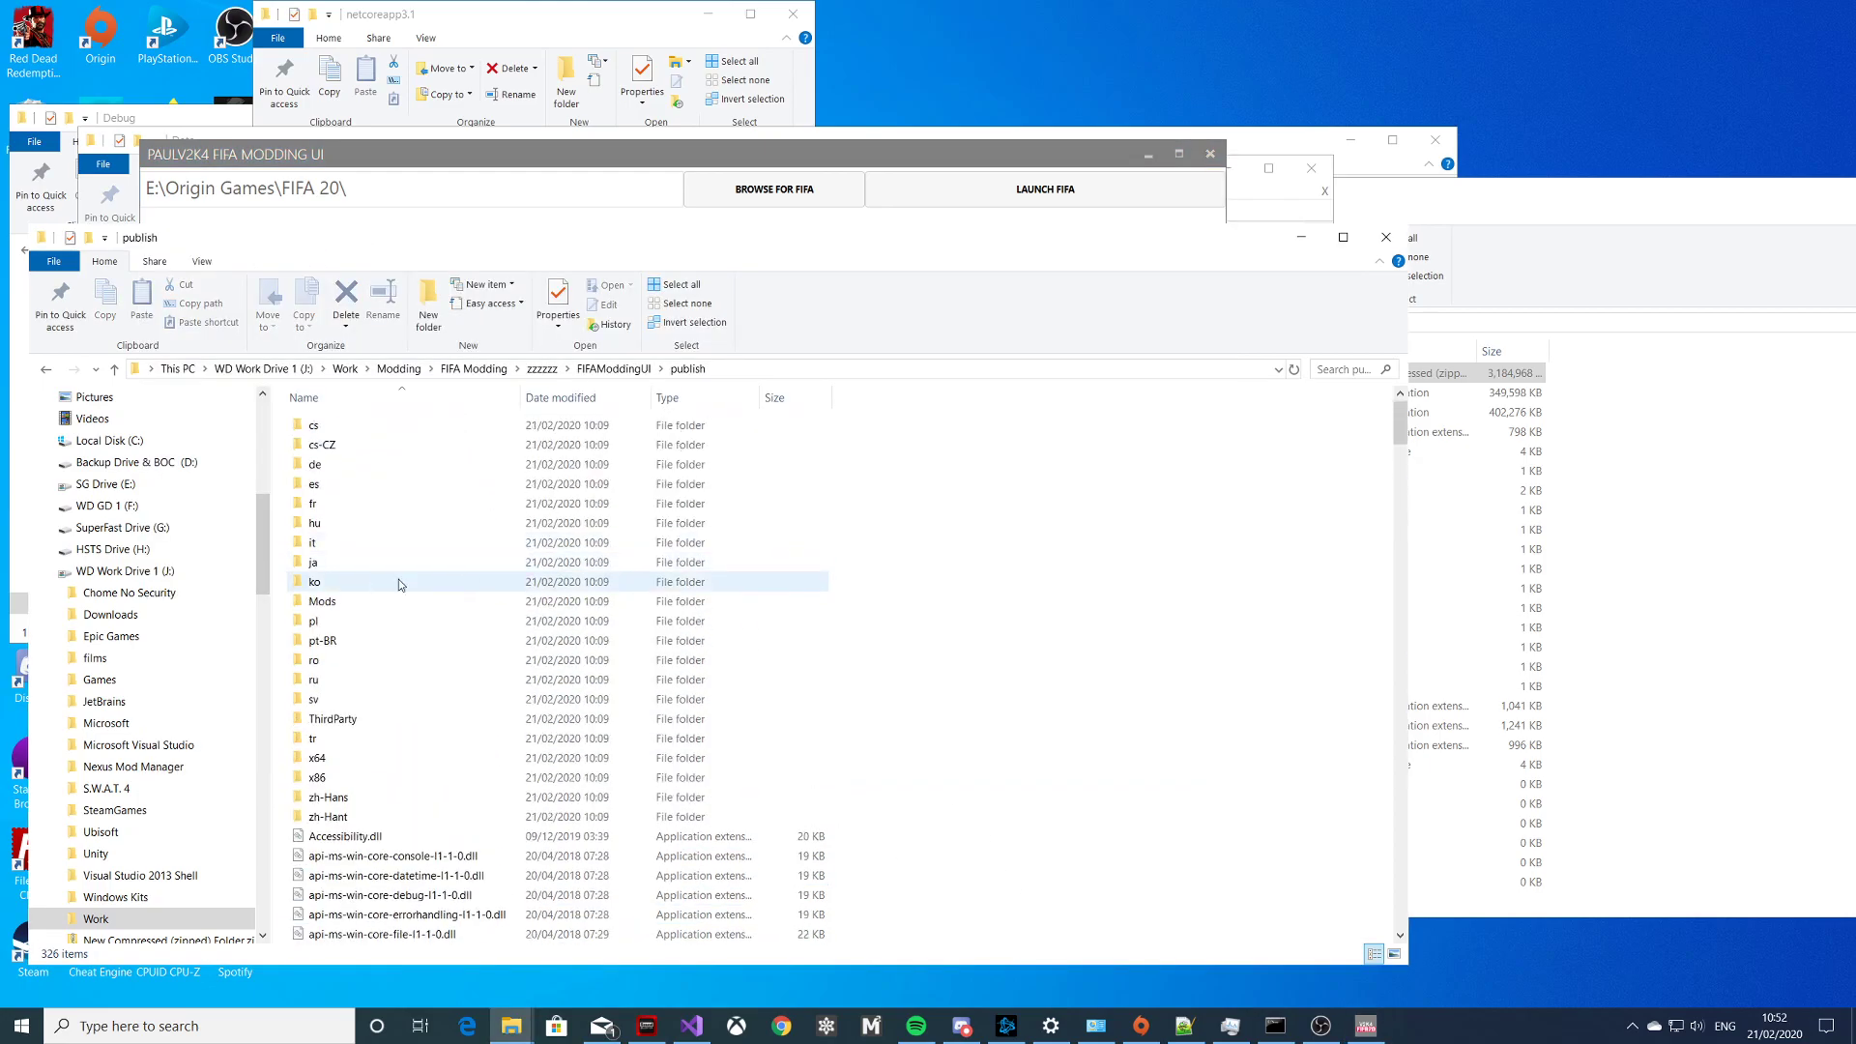
pyautogui.doubleClick(427, 600)
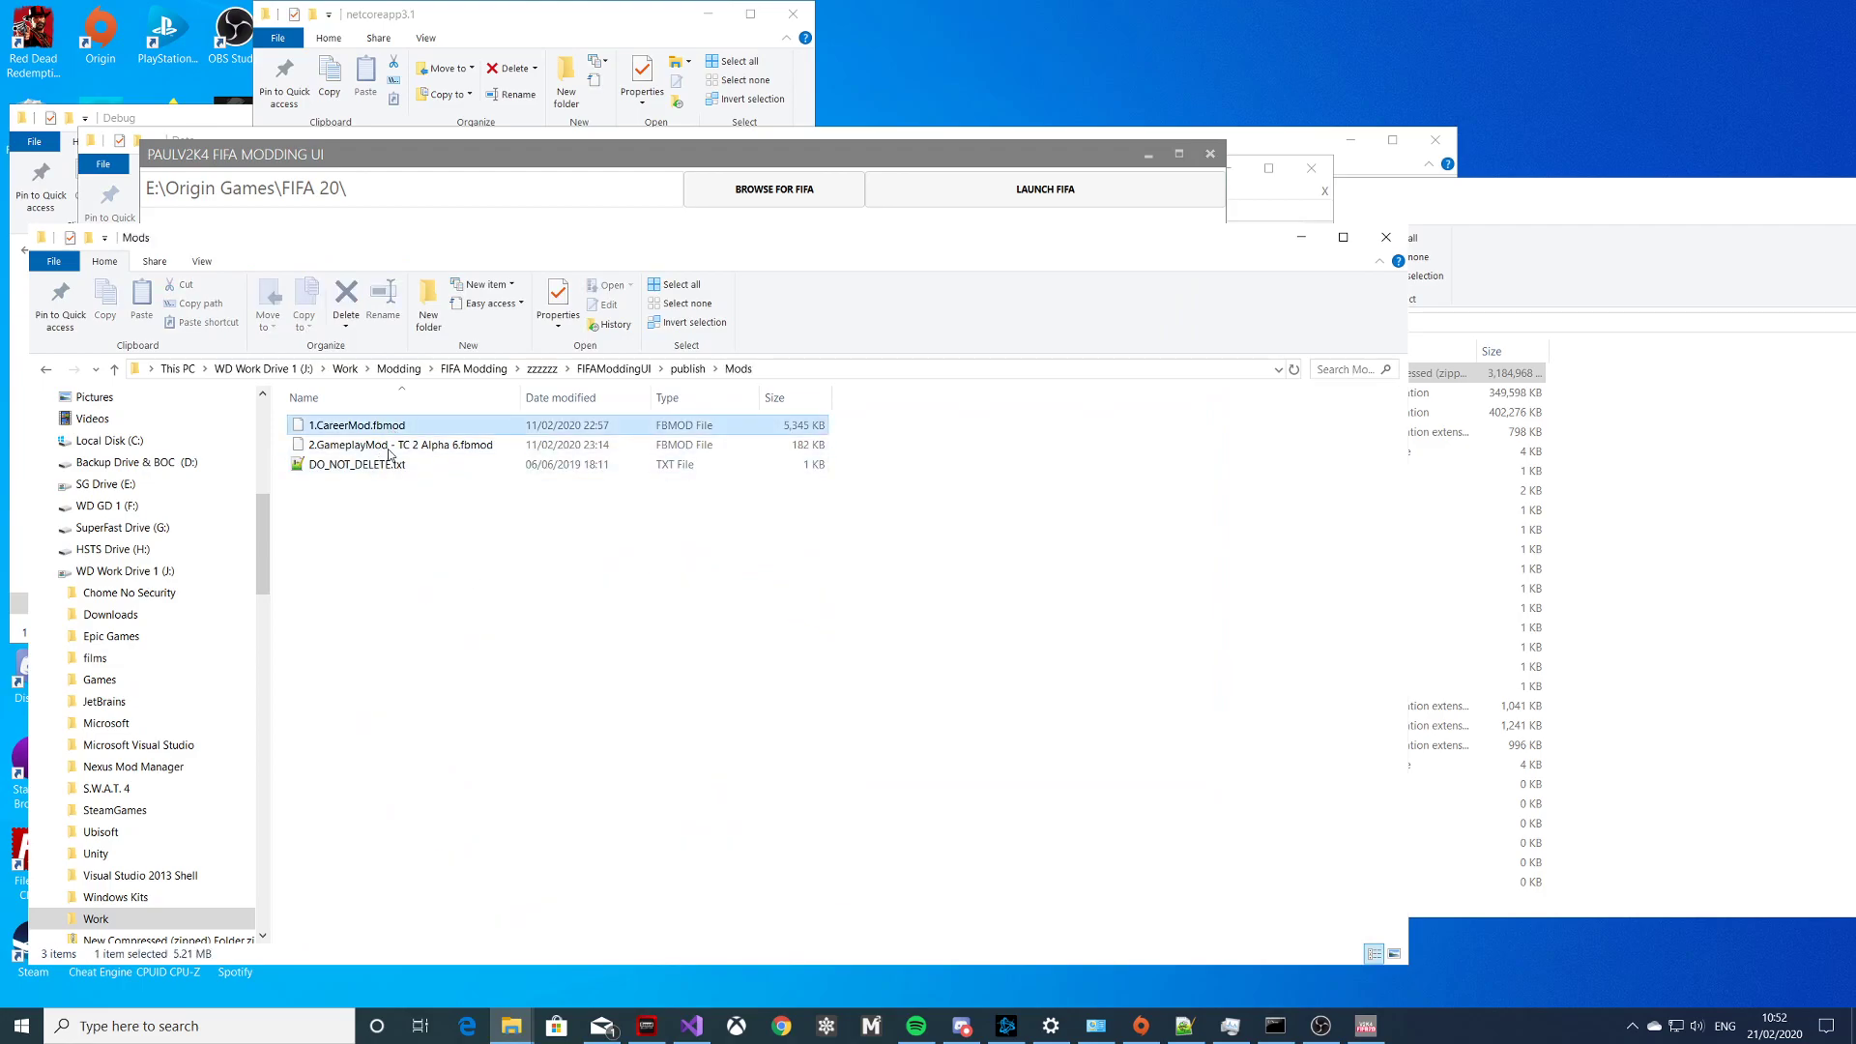
pyautogui.click(390, 451)
pyautogui.click(599, 580)
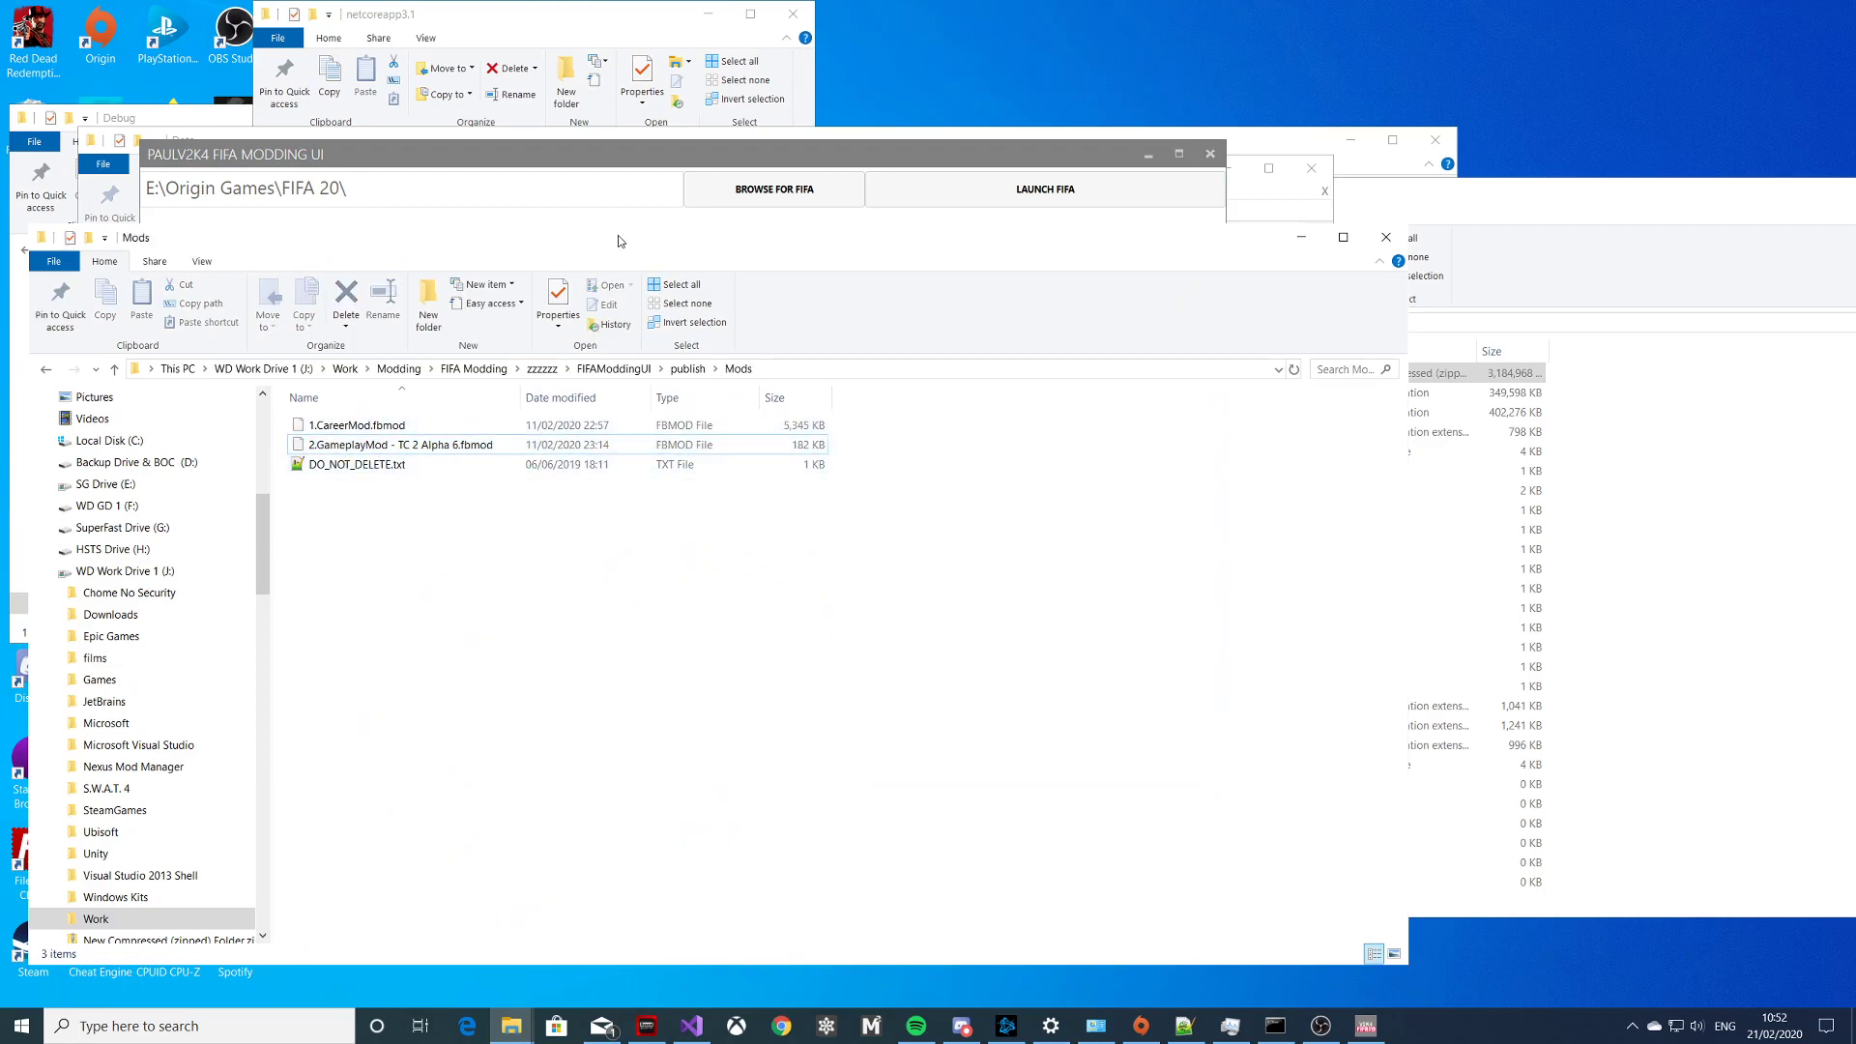
# Move the Mods folder window aside and select 2.GameplayMod - TC 2 Alpha 6.fbmod in the modding tool's mods list
pyautogui.moveTo(624, 225); pyautogui.dragTo(833, 318)
pyautogui.moveTo(535, 341); pyautogui.dragTo(808, 401)
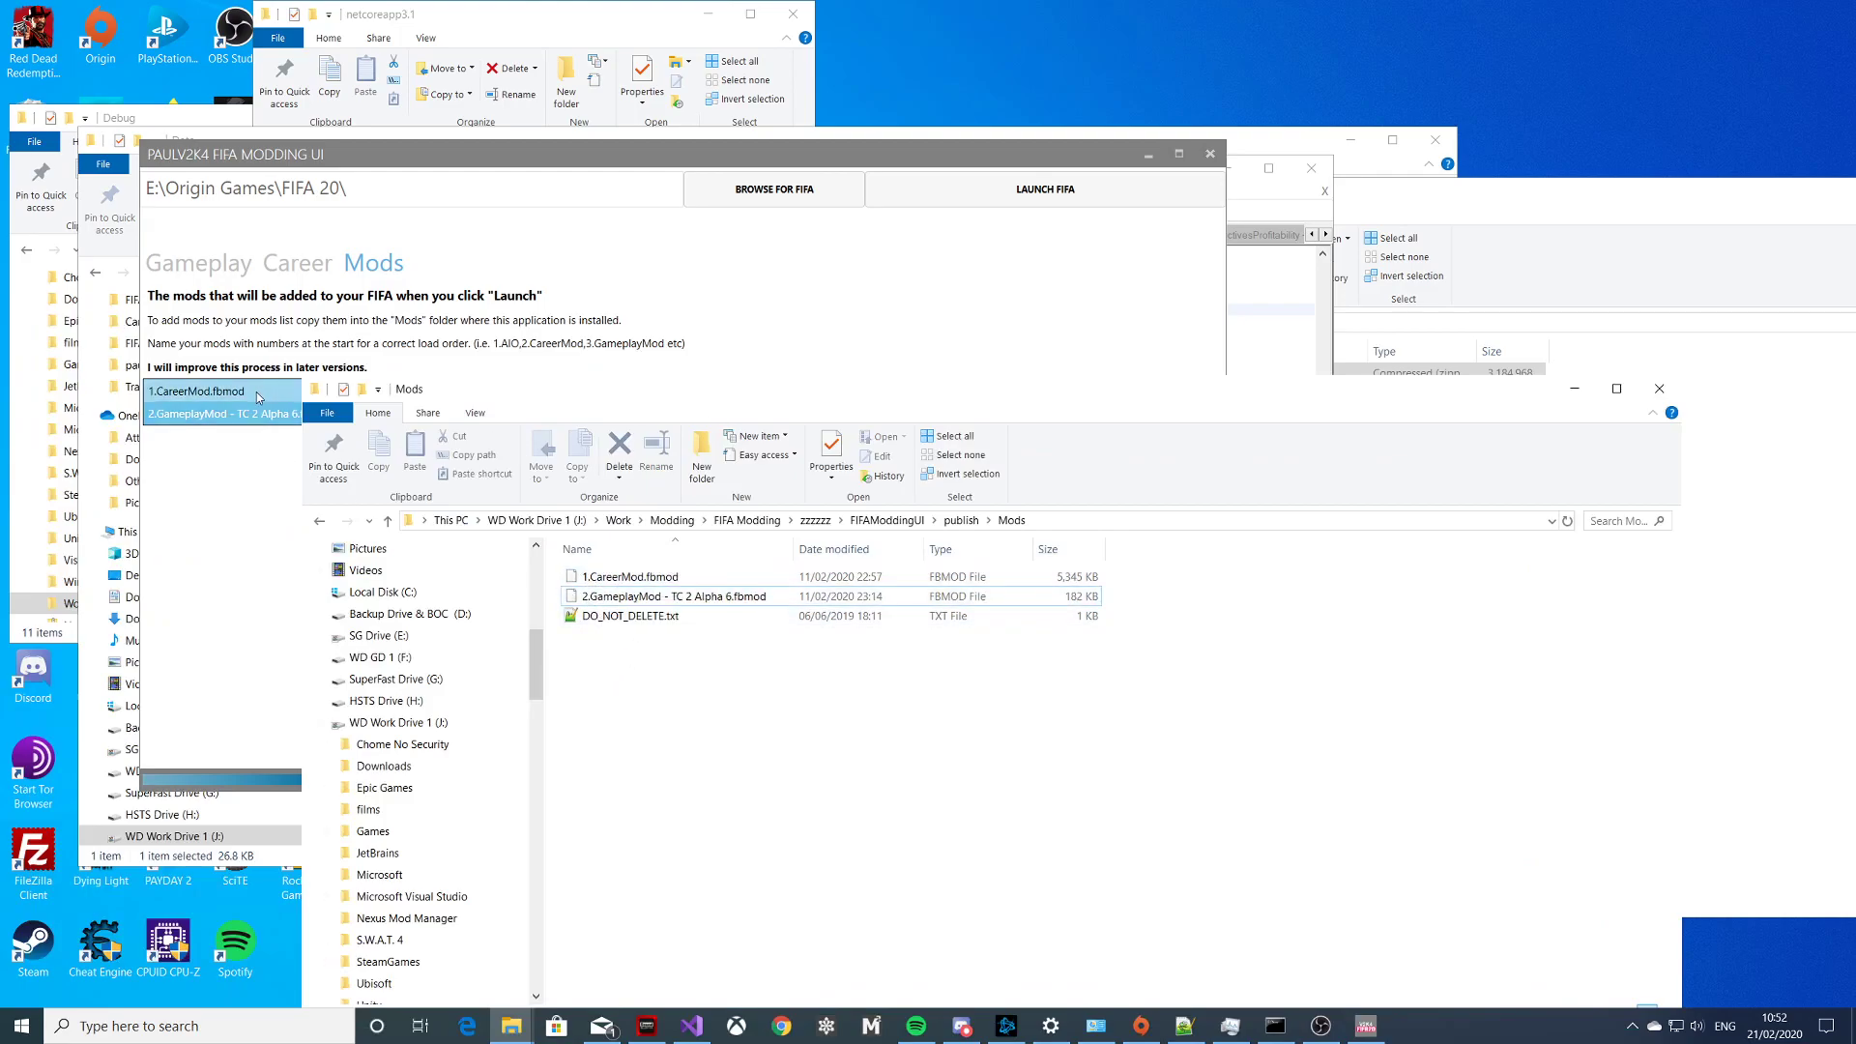
pyautogui.click(256, 421)
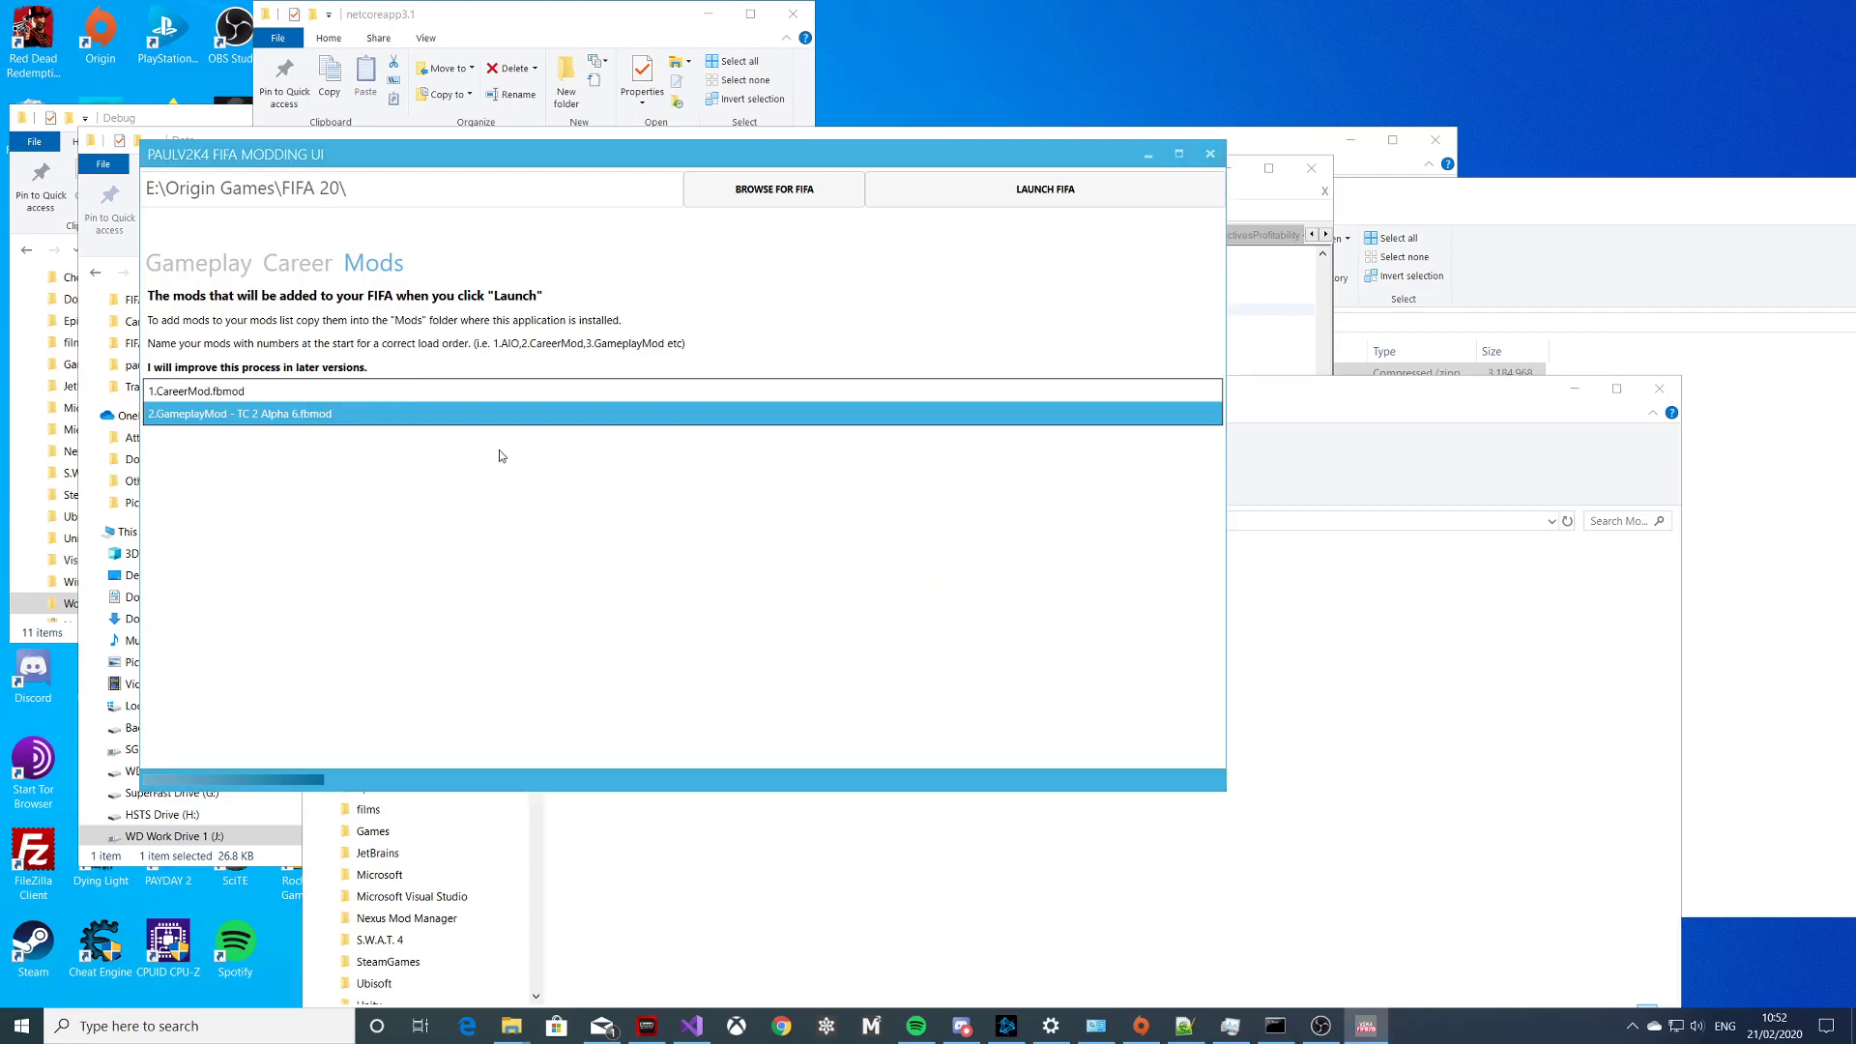
# Return to the general gameplay settings and launch FIFA from the modding tool
pyautogui.click(198, 263)
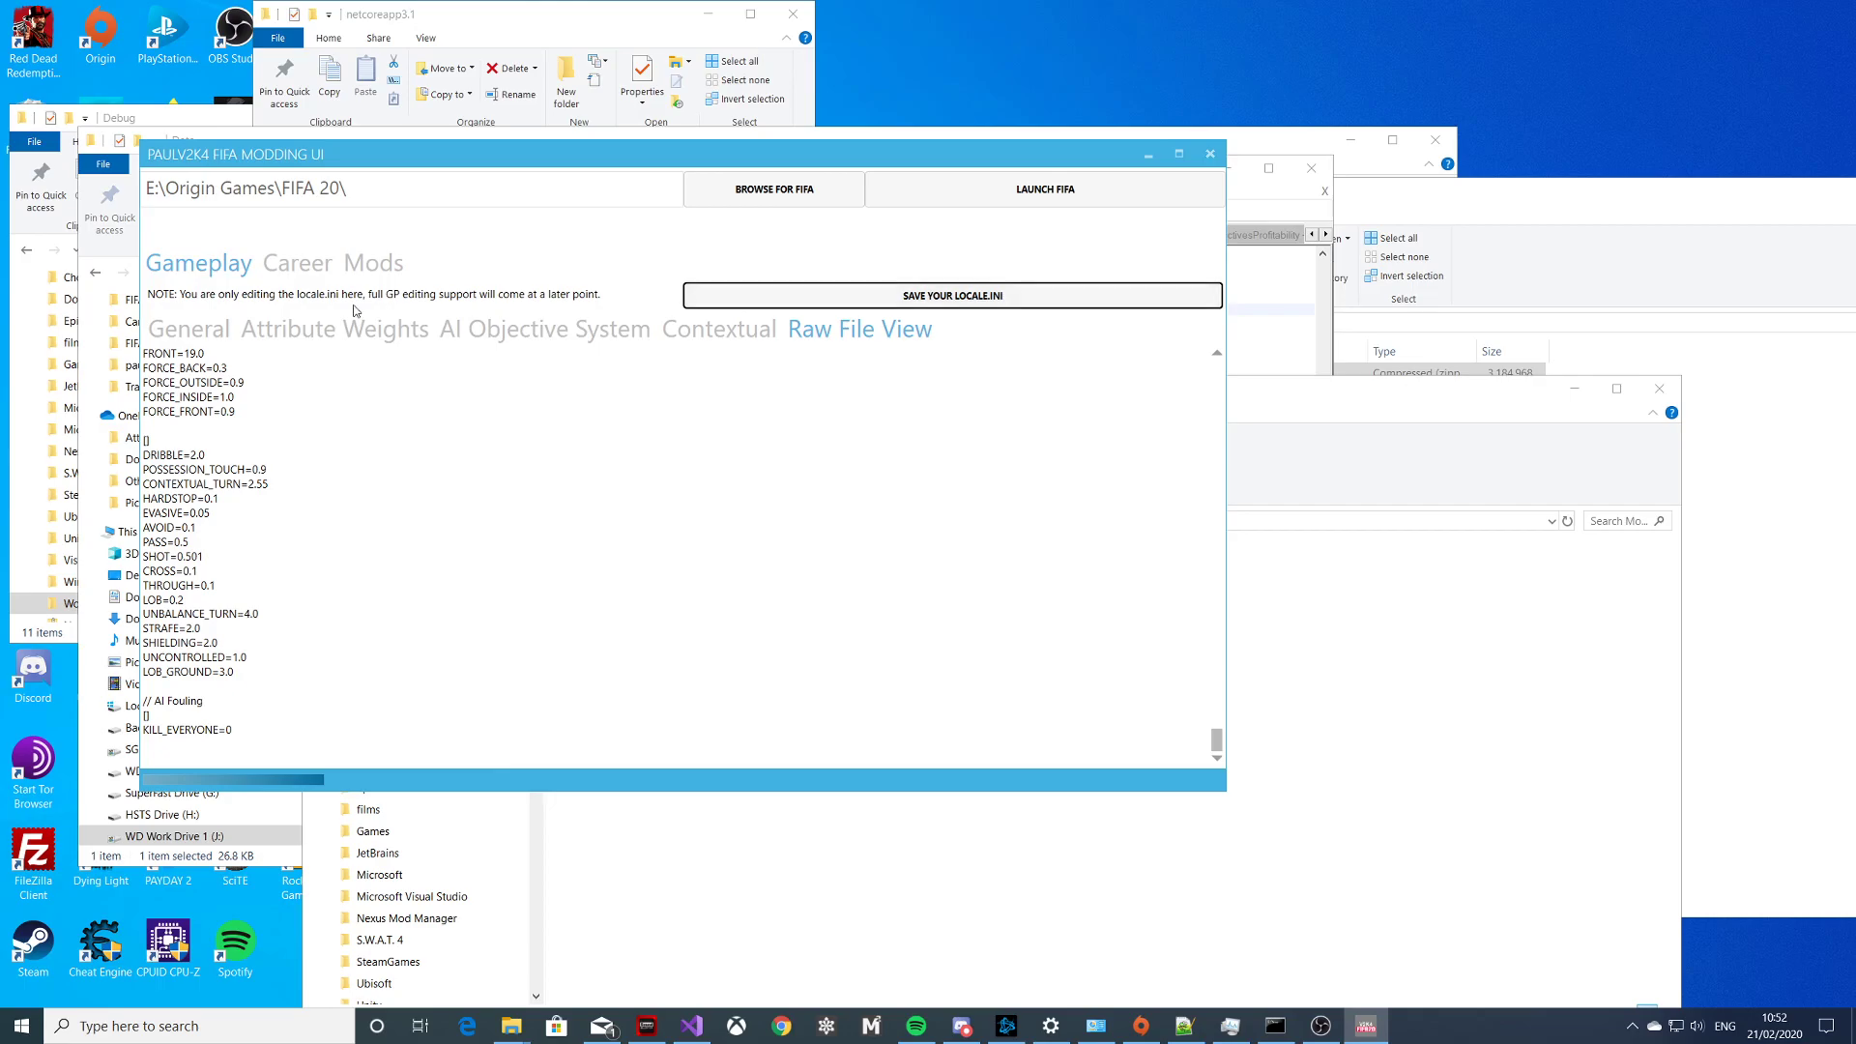
pyautogui.click(175, 332)
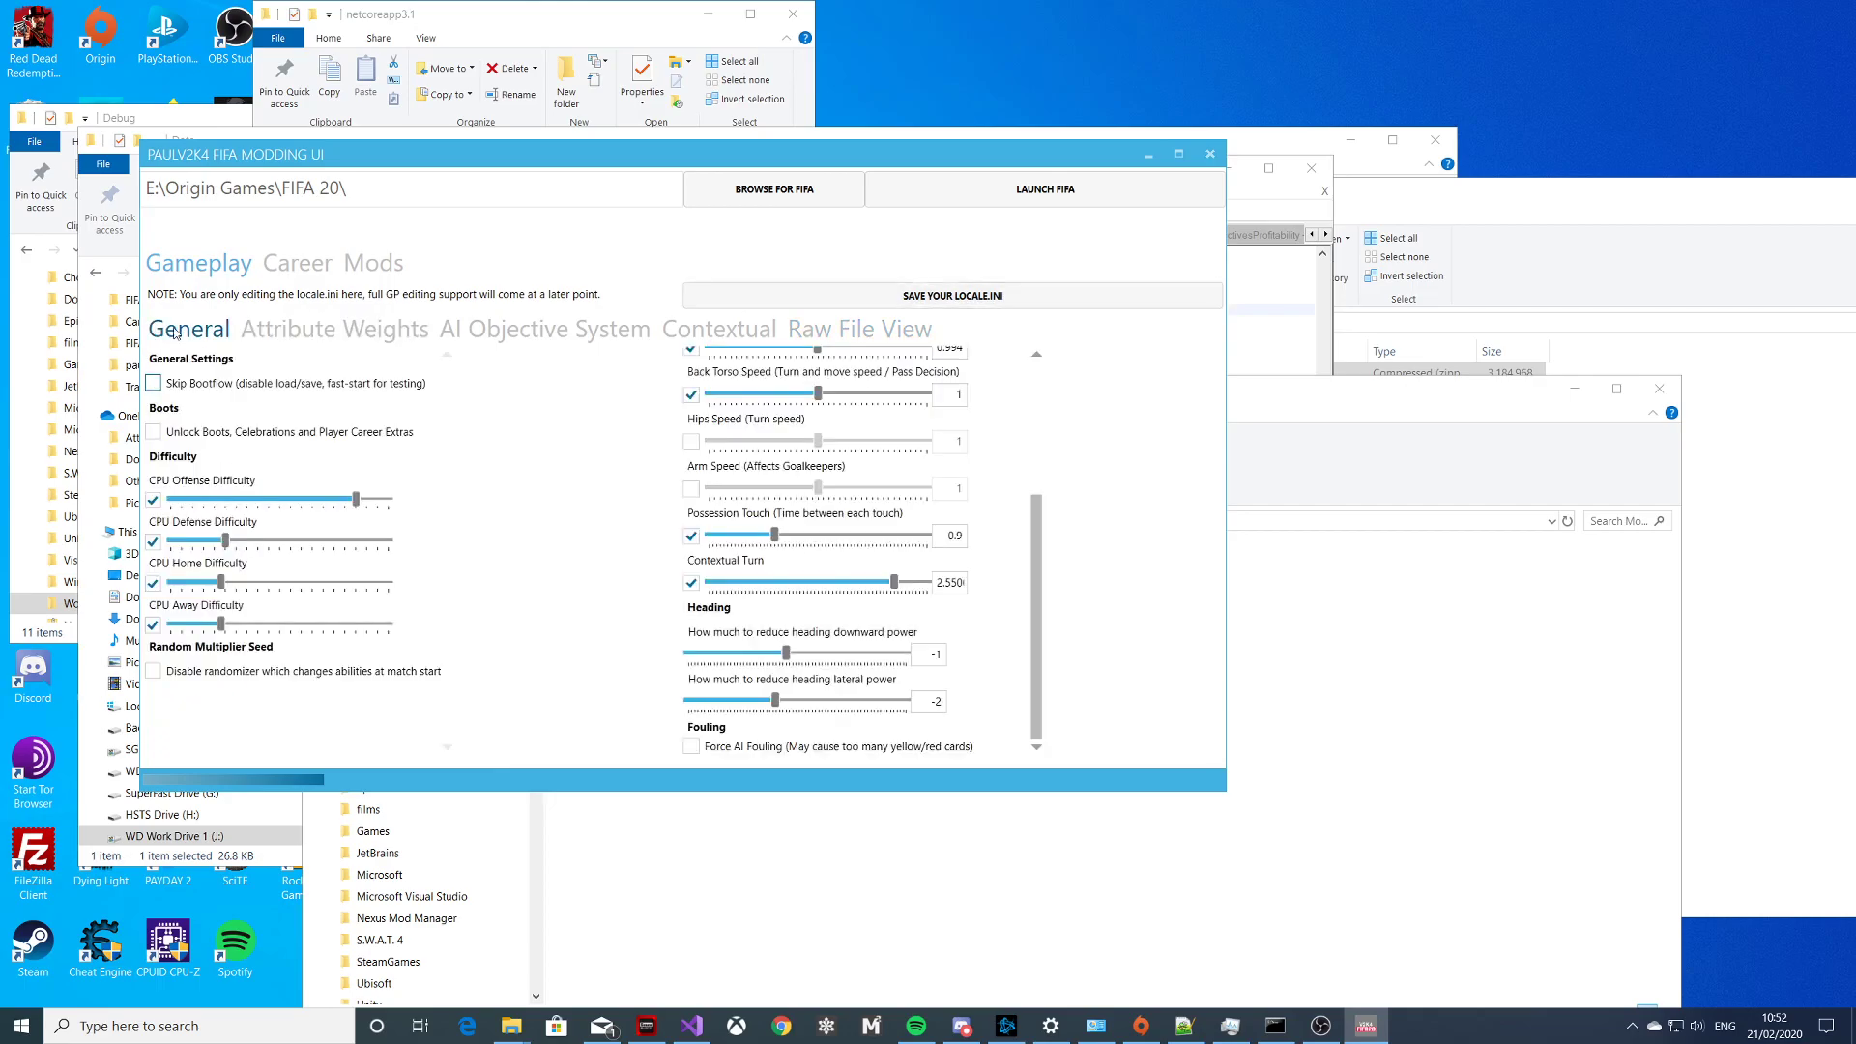
pyautogui.click(1009, 198)
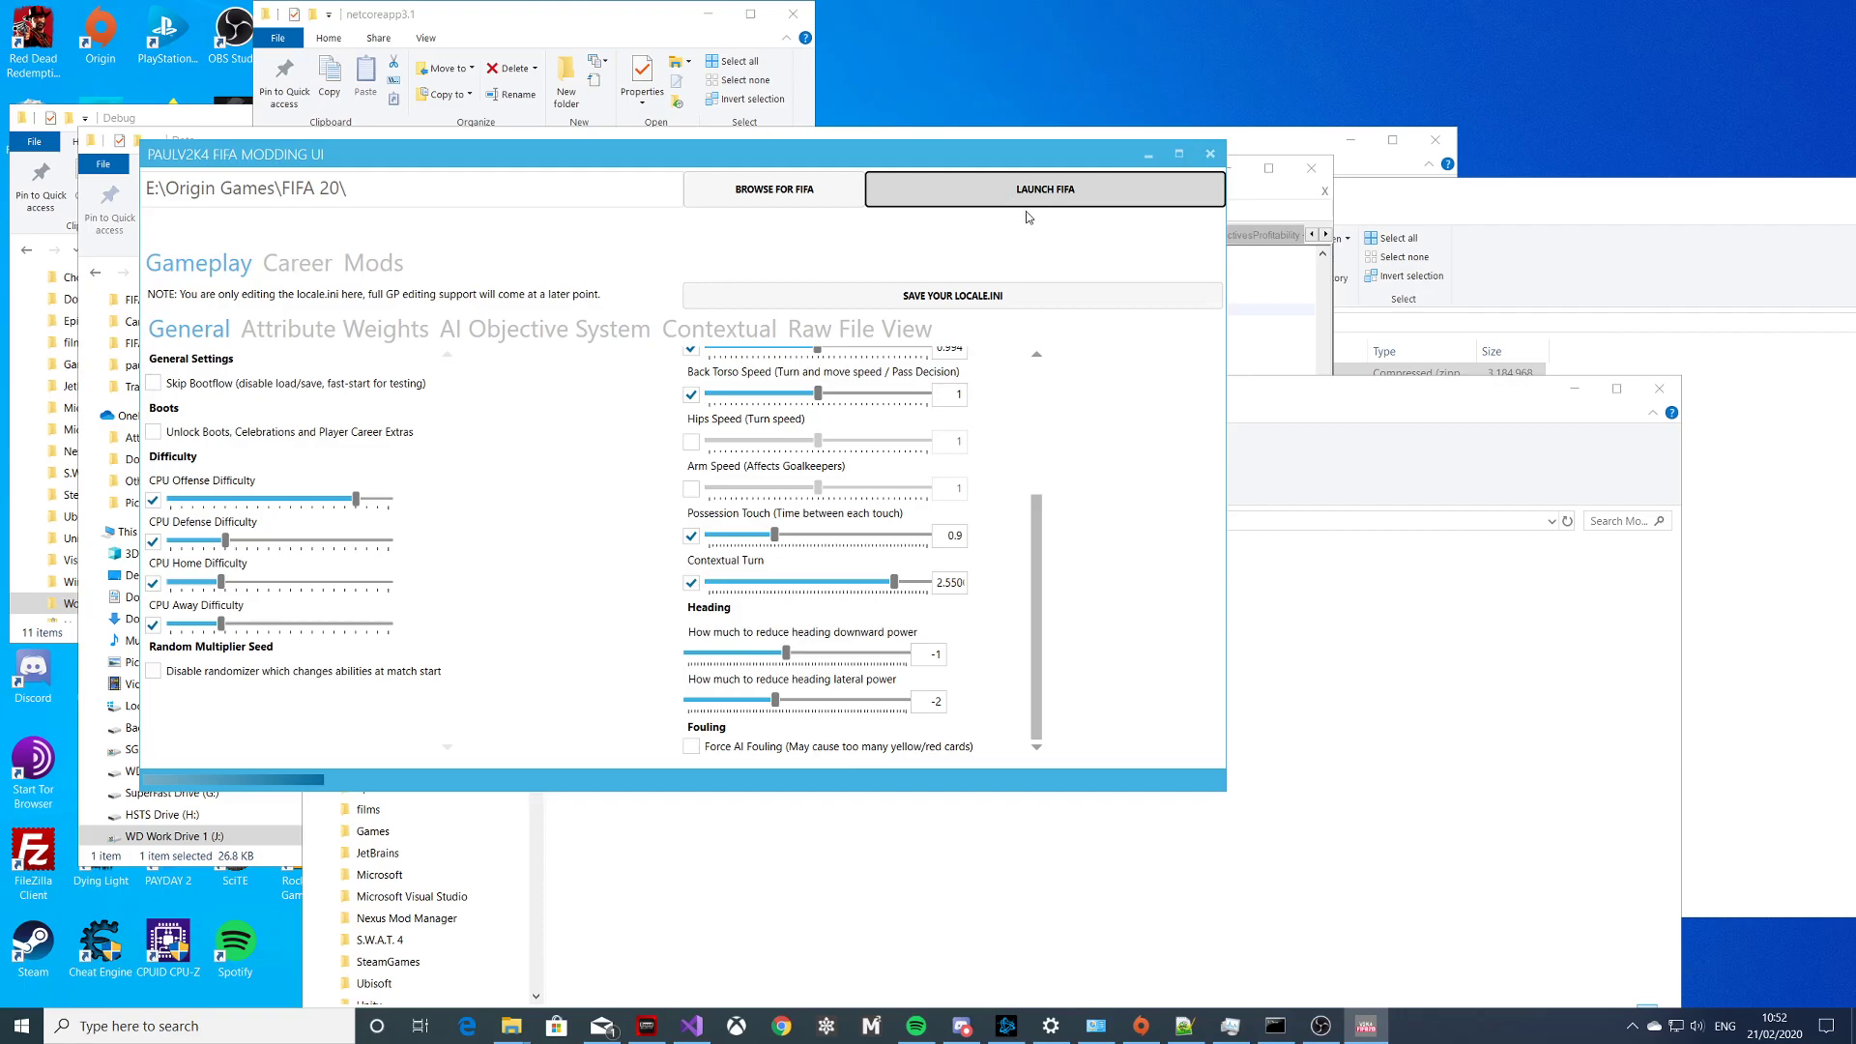
pyautogui.click(981, 443)
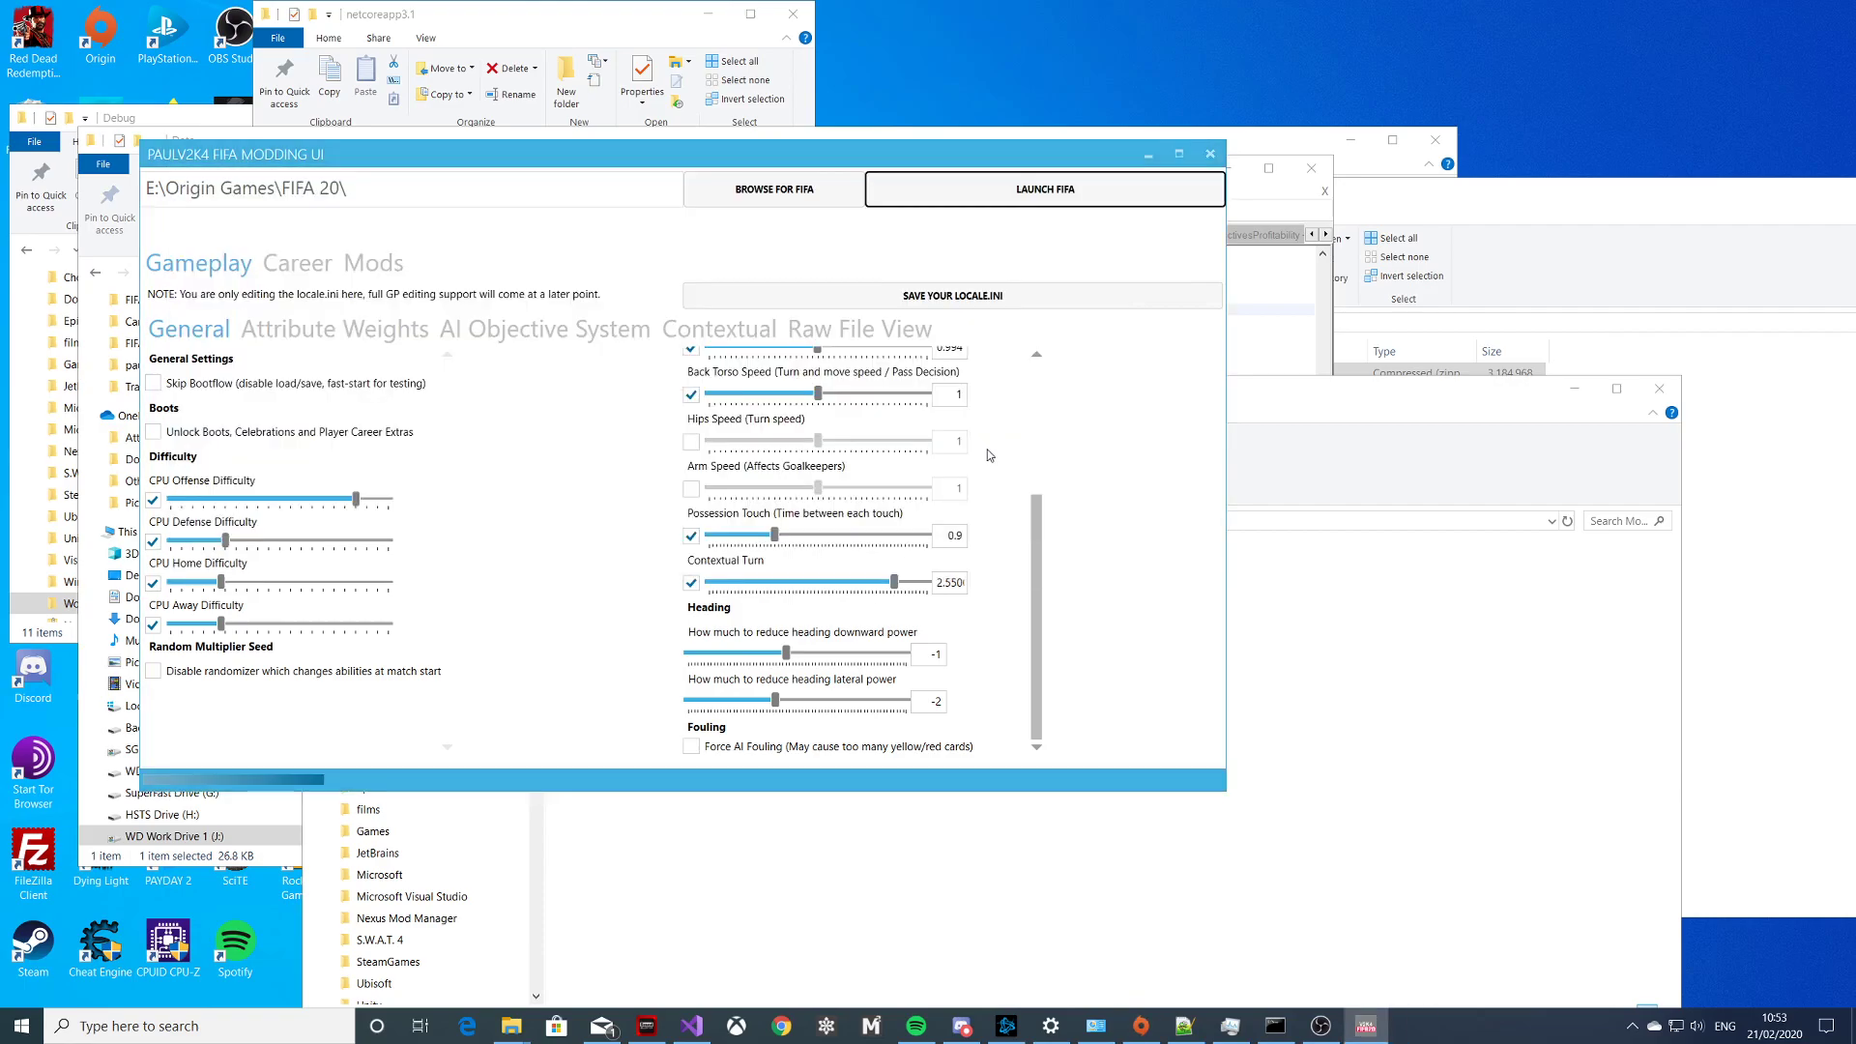